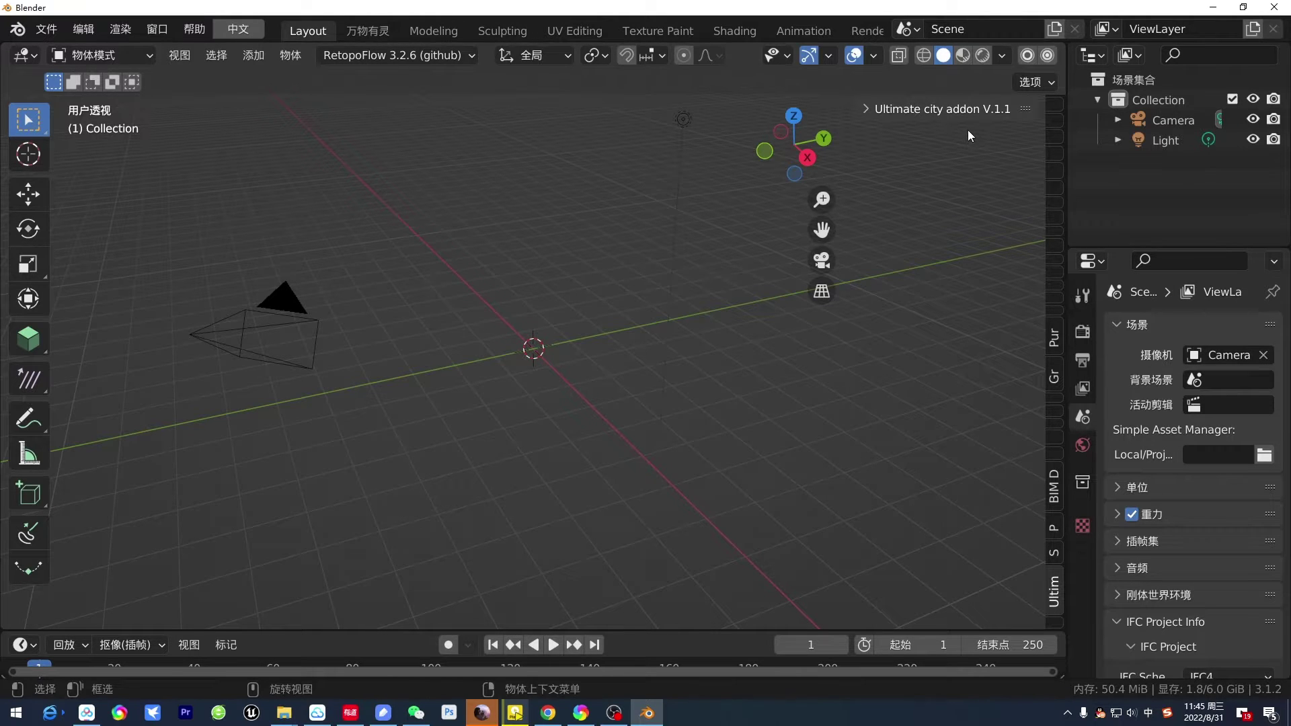
Step: Expand the Ultimate City addon V.1.1 panel in the viewport sidebar to reveal Load Library
left_click(869, 108)
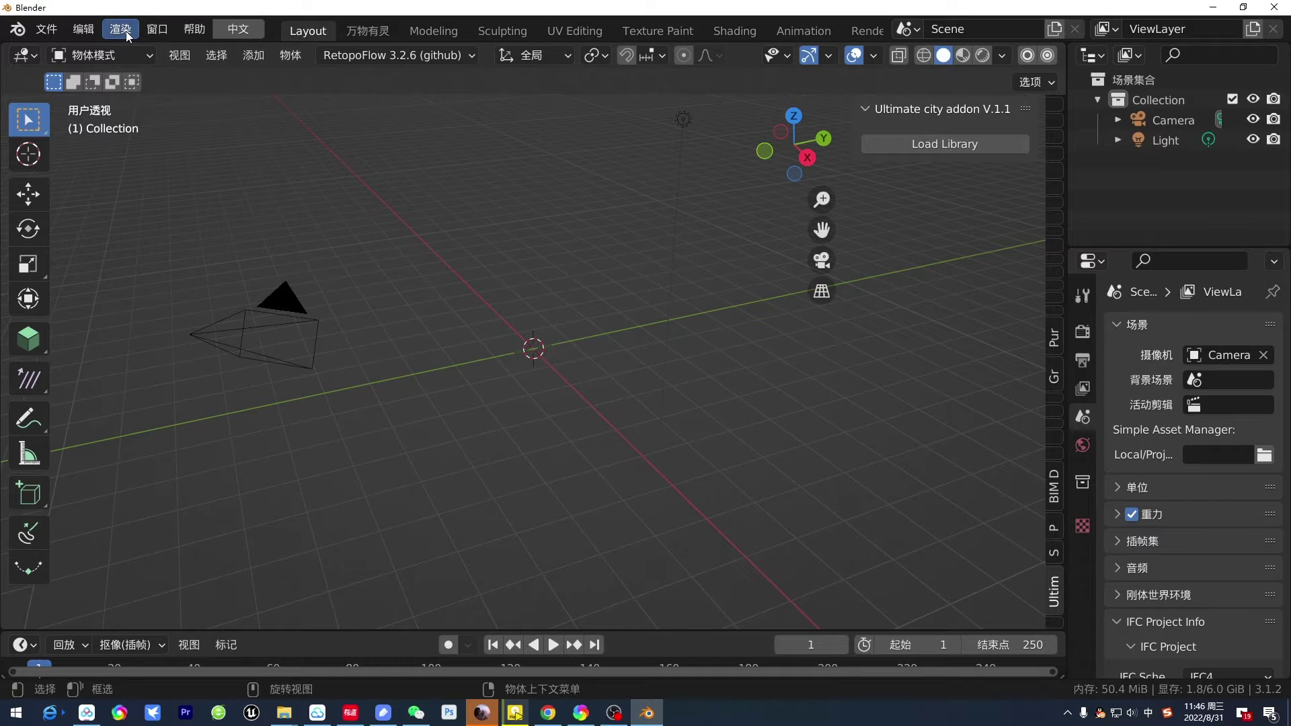
Step: Find the Ultimate city addon in Preferences > Add-ons by searching 'cit', and expand its details
left_click(83, 30)
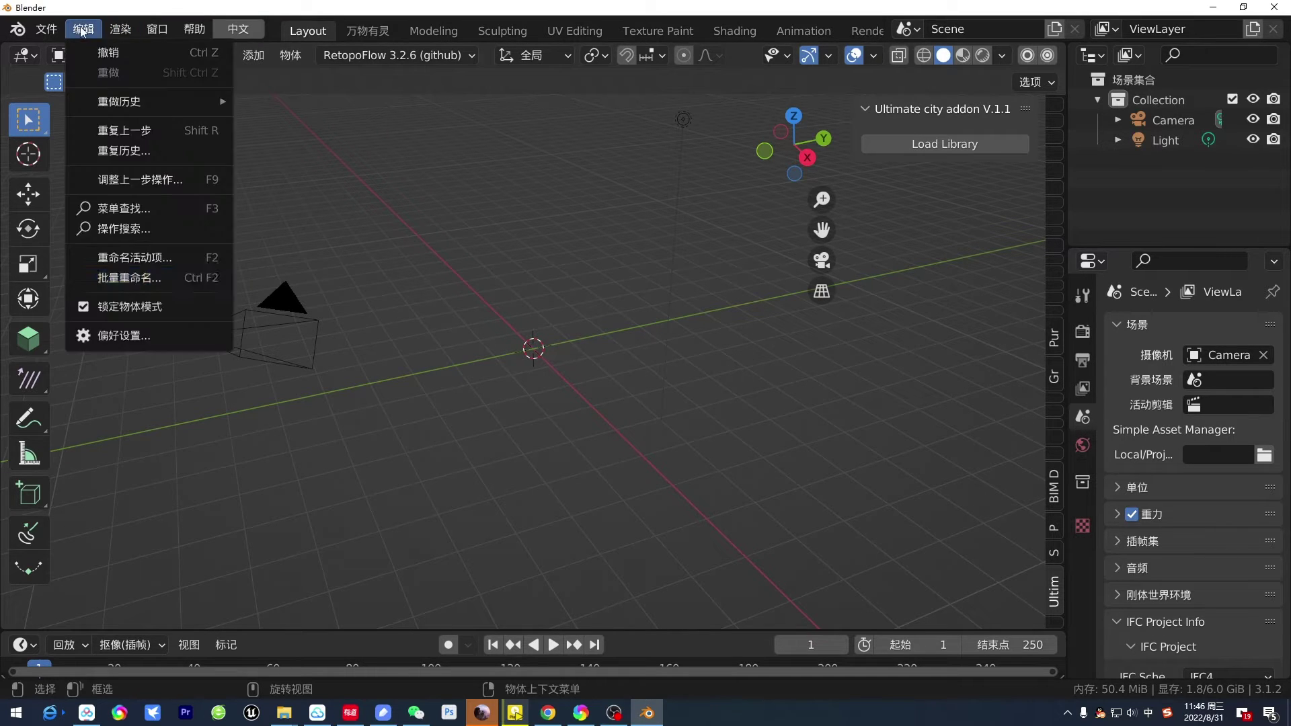
left_click(144, 330)
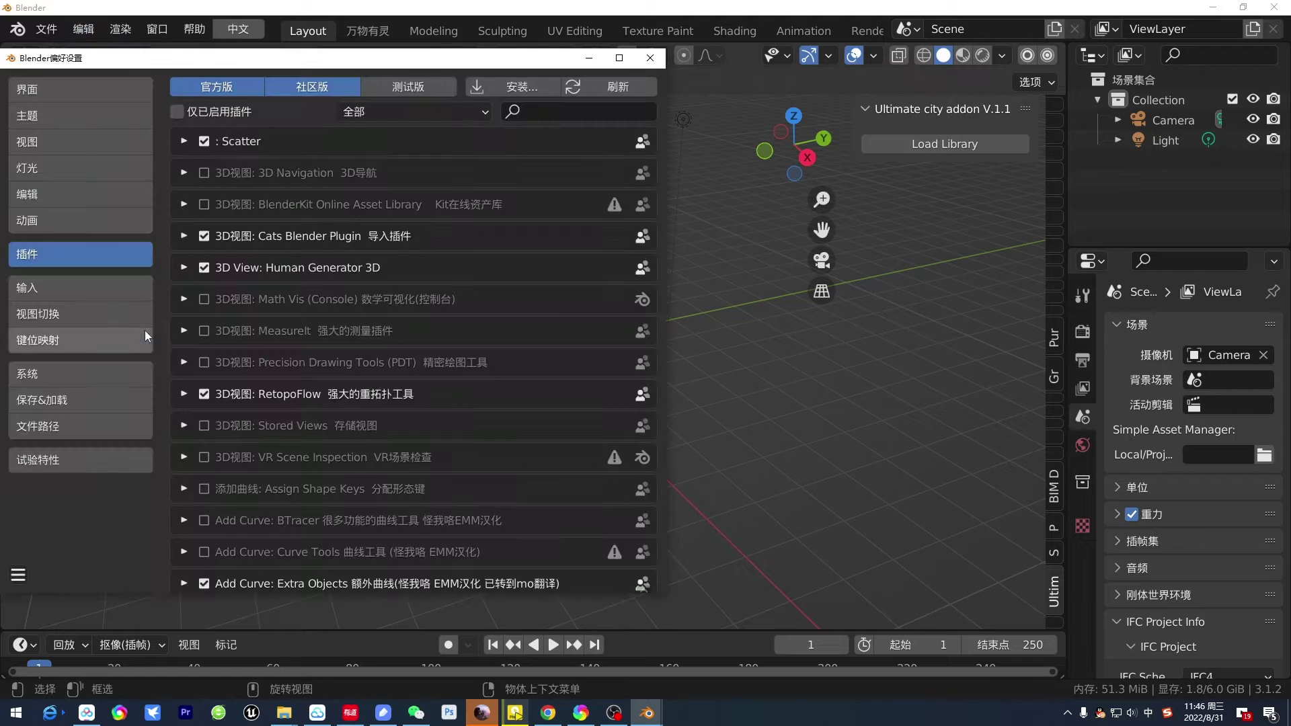
left_click(550, 110)
key("shift")
type("u")
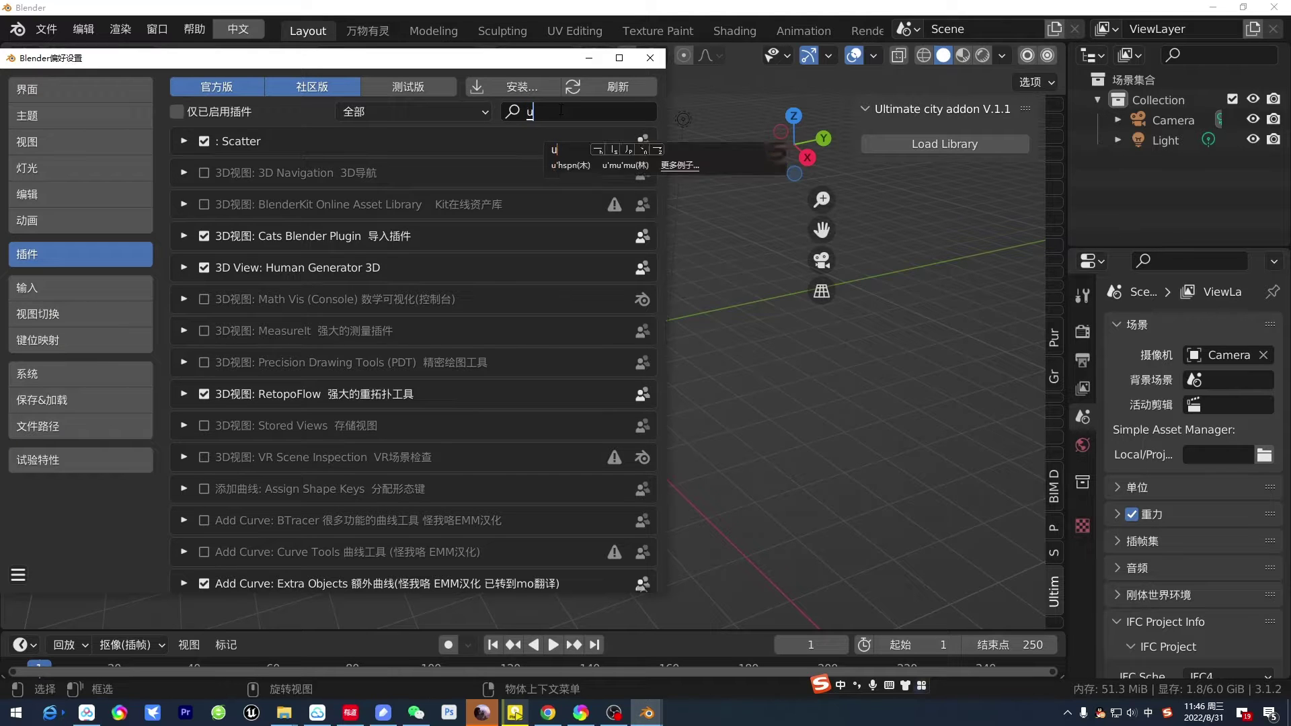
key("Caps_Lock")
type("ui")
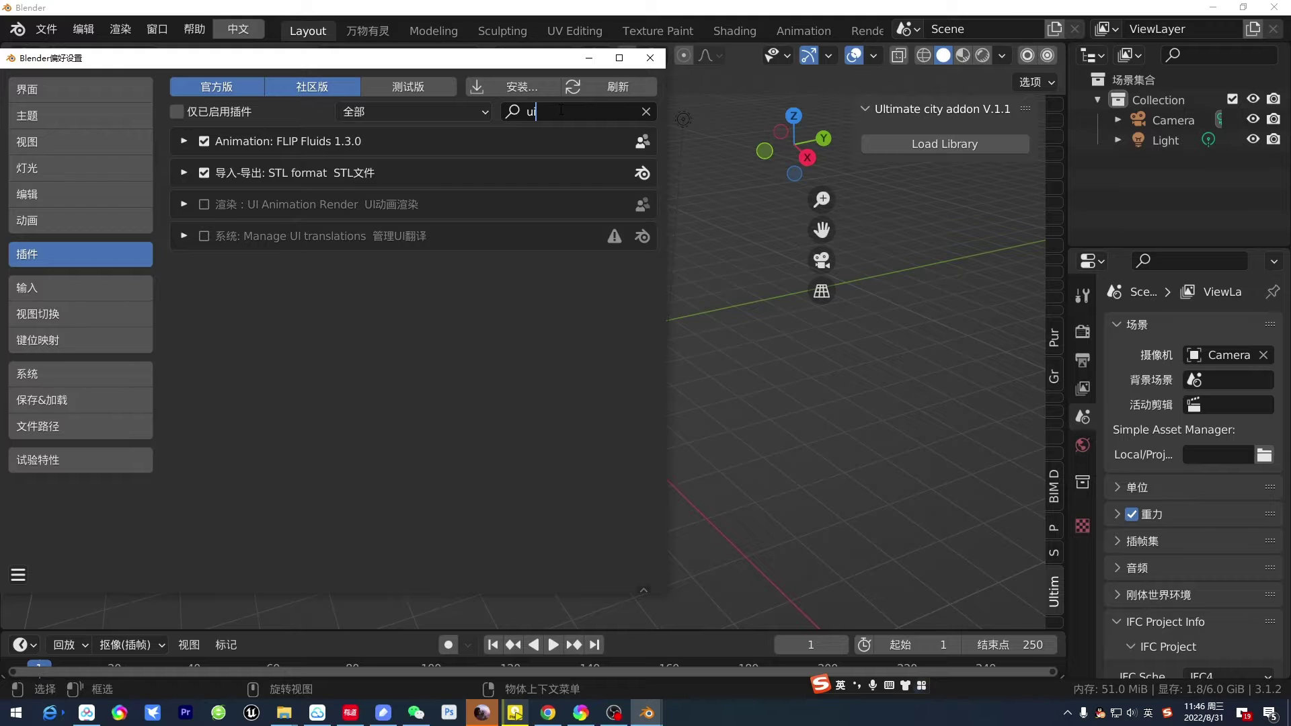
type("rt")
key("BackSpace")
key("BackSpace")
key("BackSpace")
key("BackSpace")
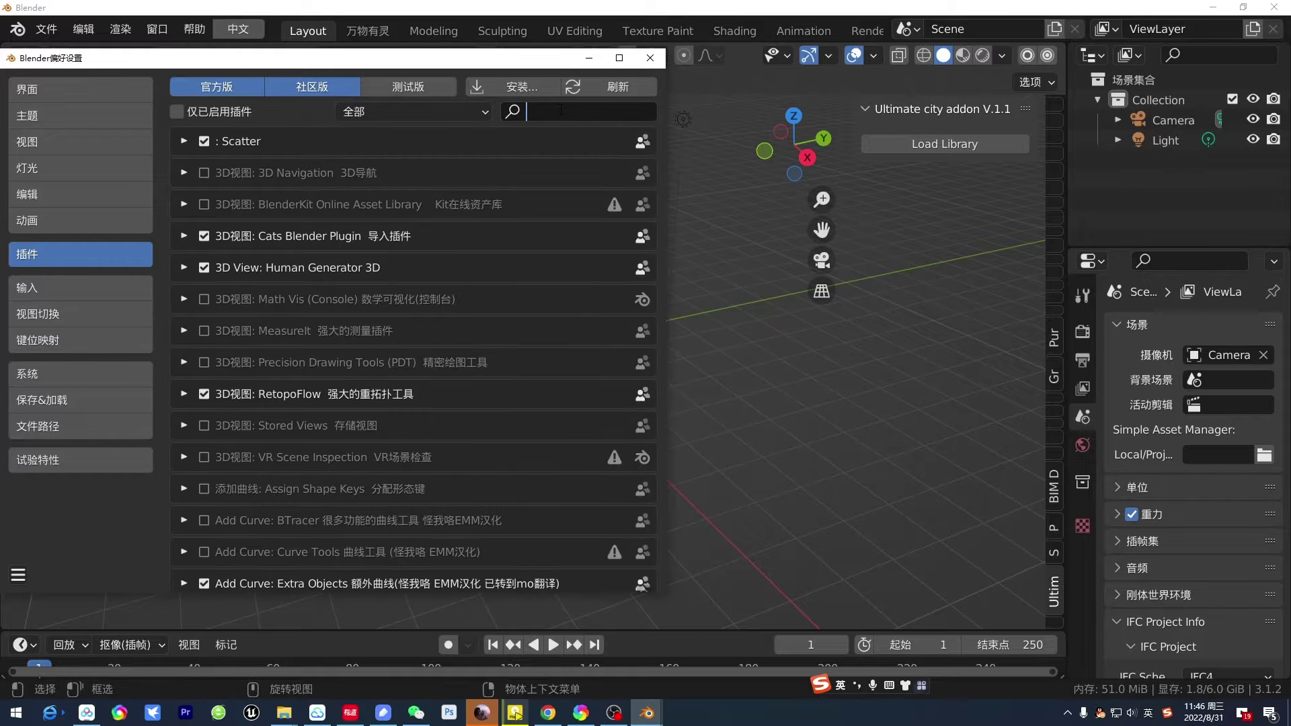
type("cit")
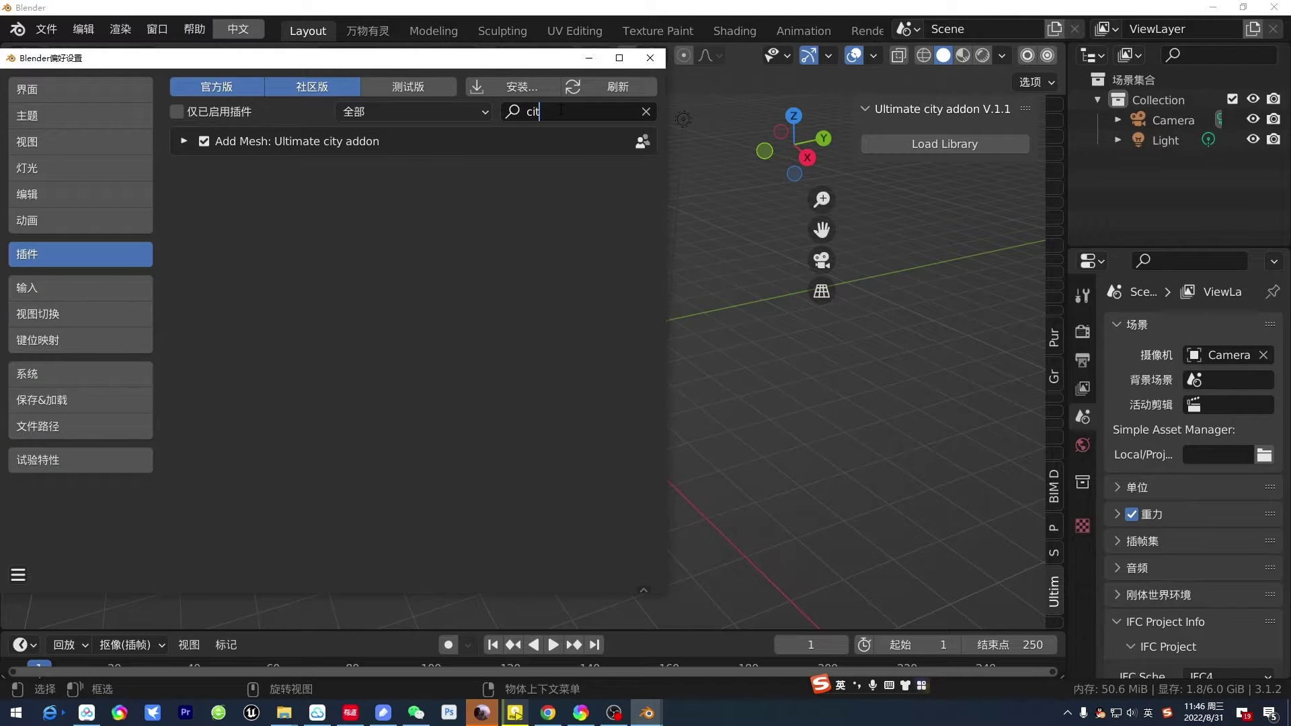
left_click(184, 142)
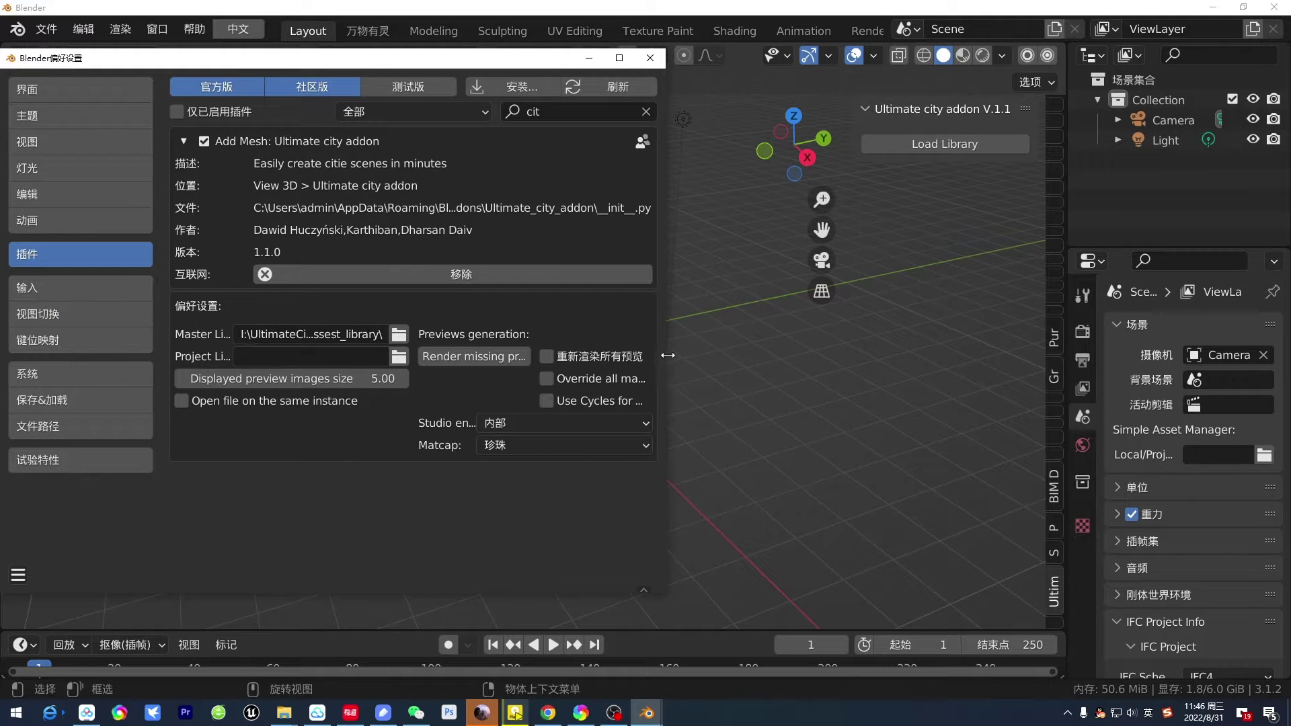
left_click_drag(667, 355, 1036, 355)
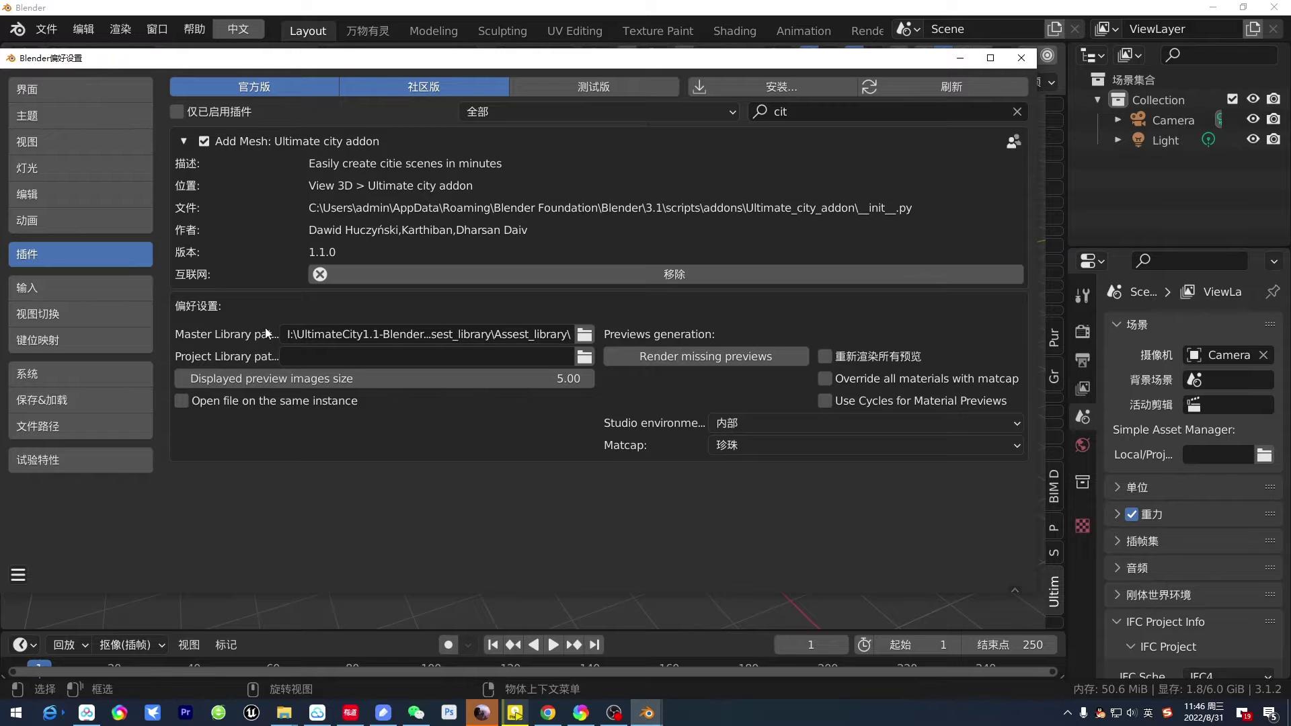
Step: Browse the Assest_library master folder, then cancel the file browser without changes
left_click(586, 336)
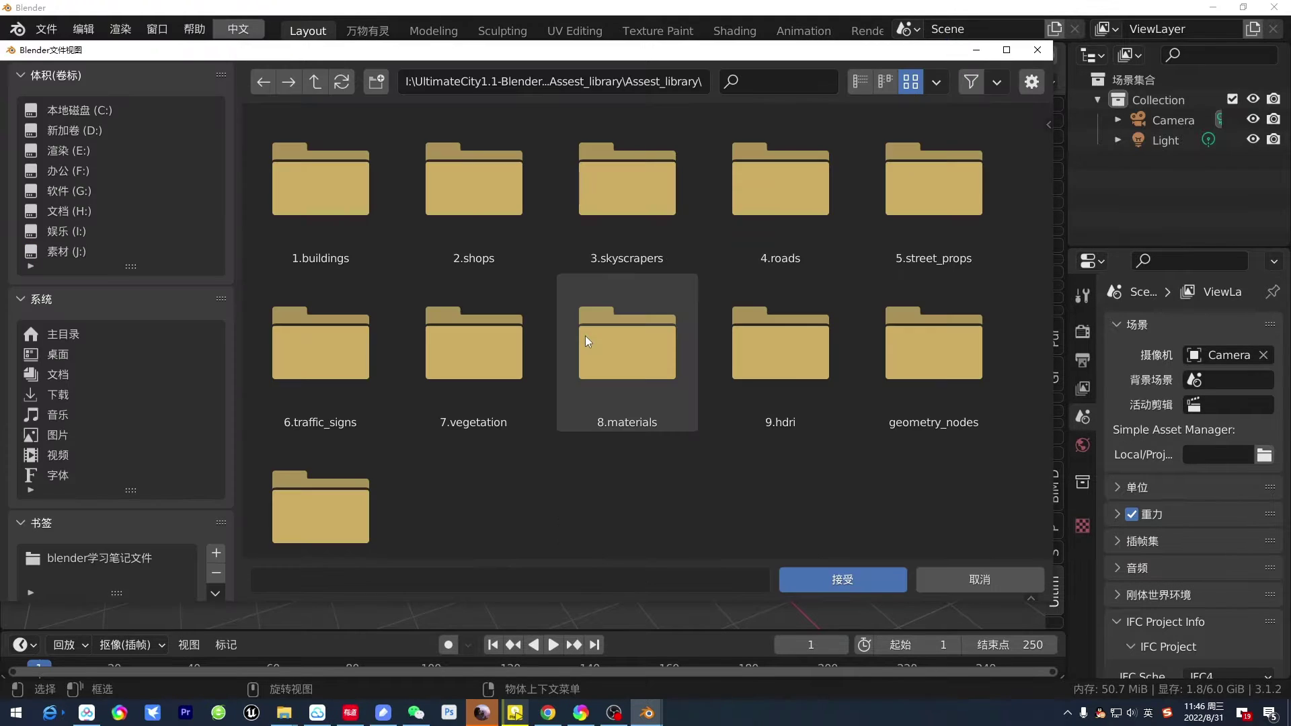
scroll(533, 454, "up", 2)
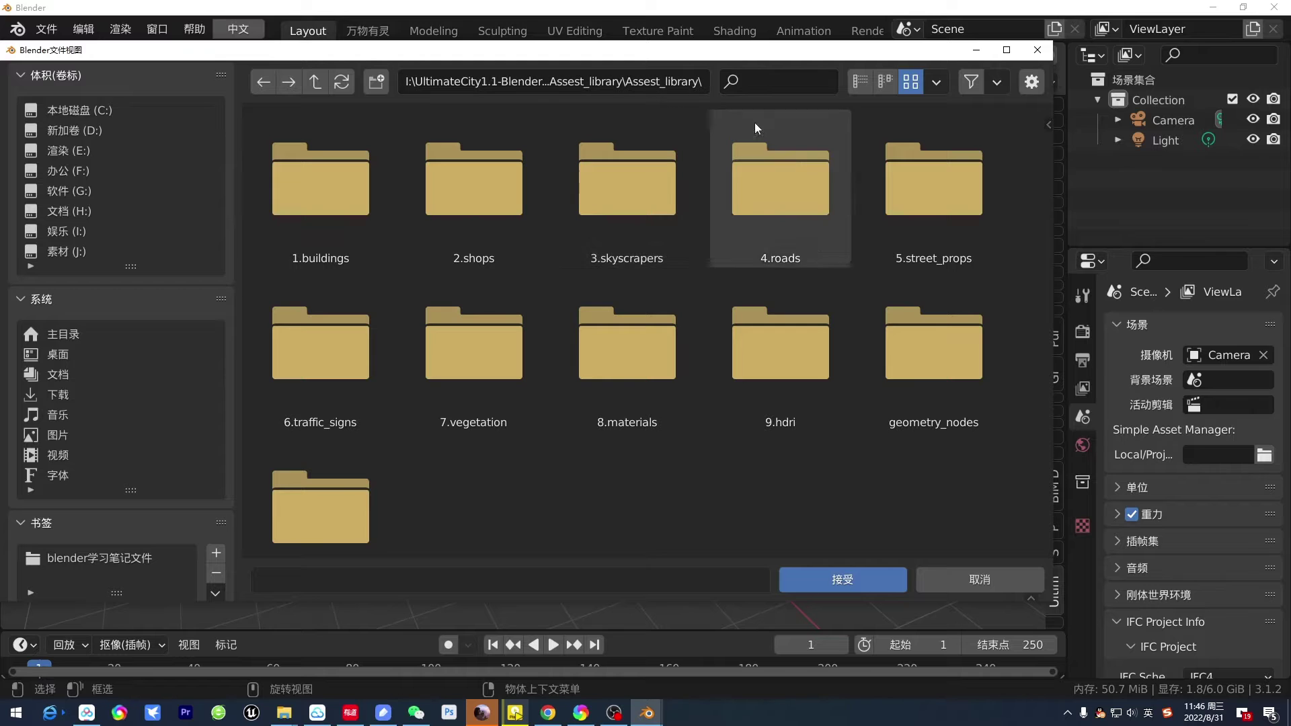
left_click(963, 578)
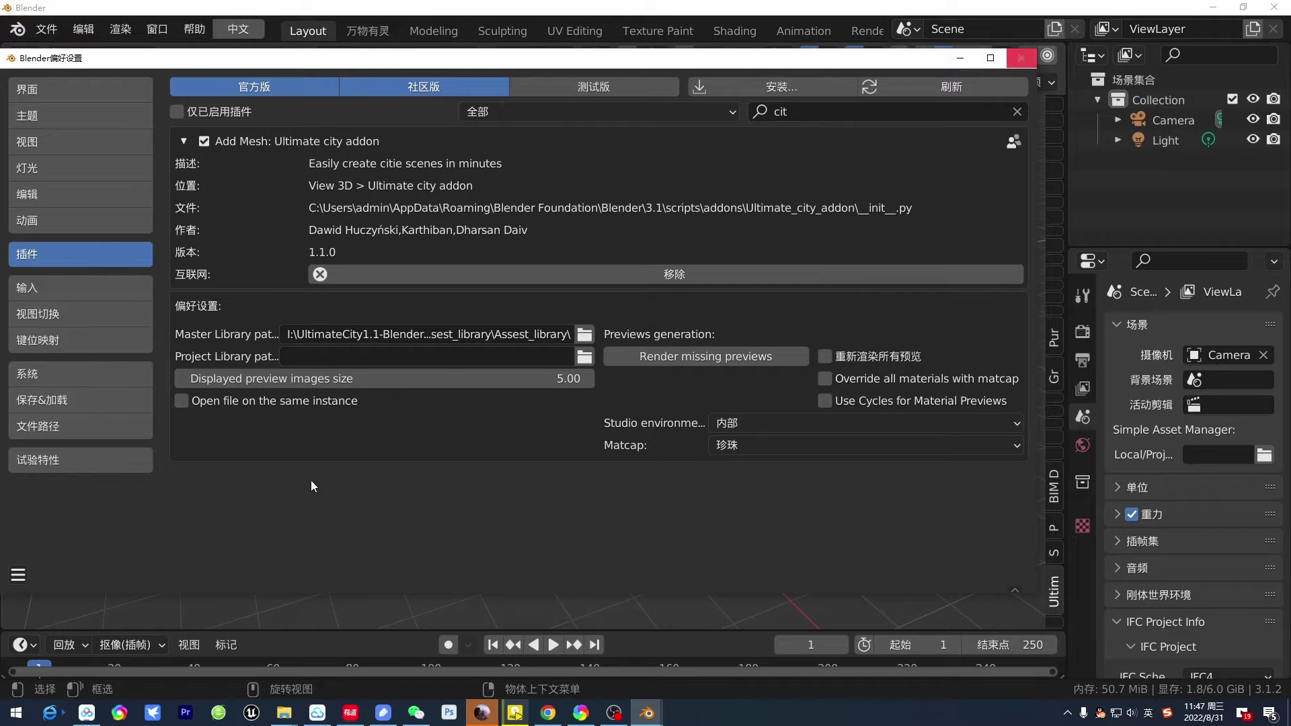
Step: Close Preferences, load the city library and choose Building f10 from 1.buildings
left_click(1021, 57)
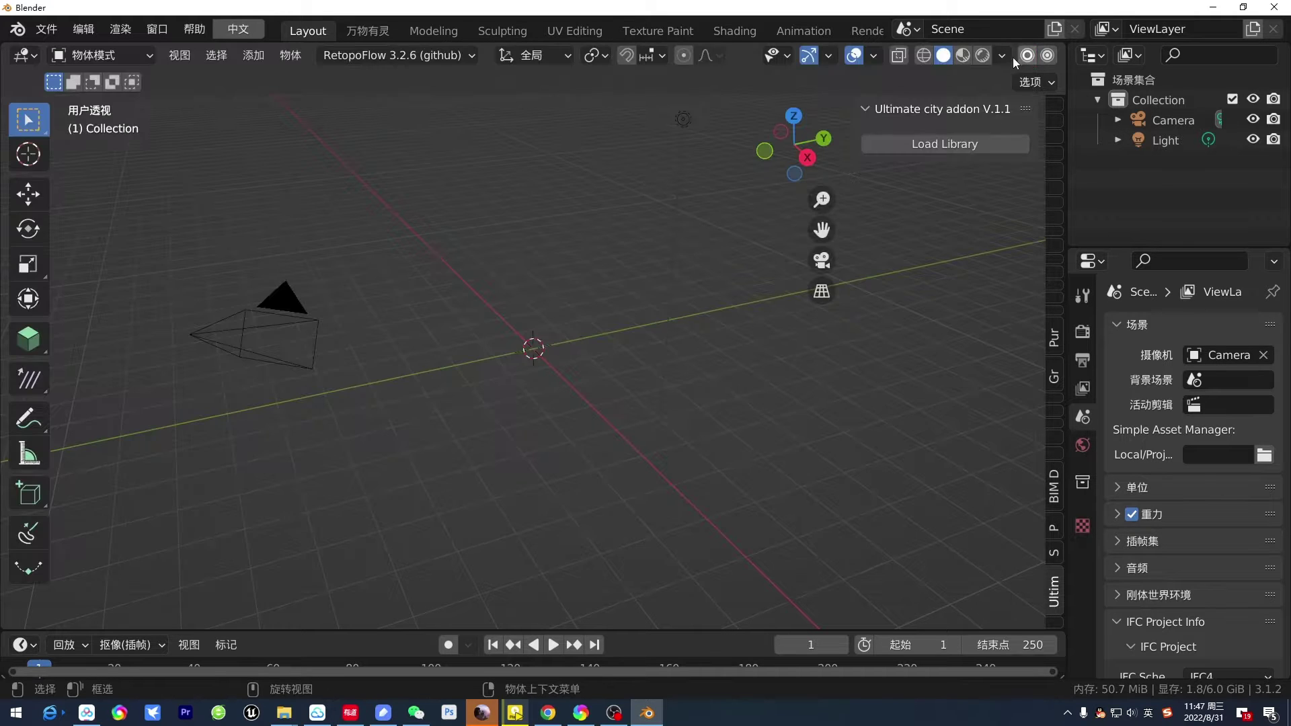
left_click(961, 146)
left_click(942, 169)
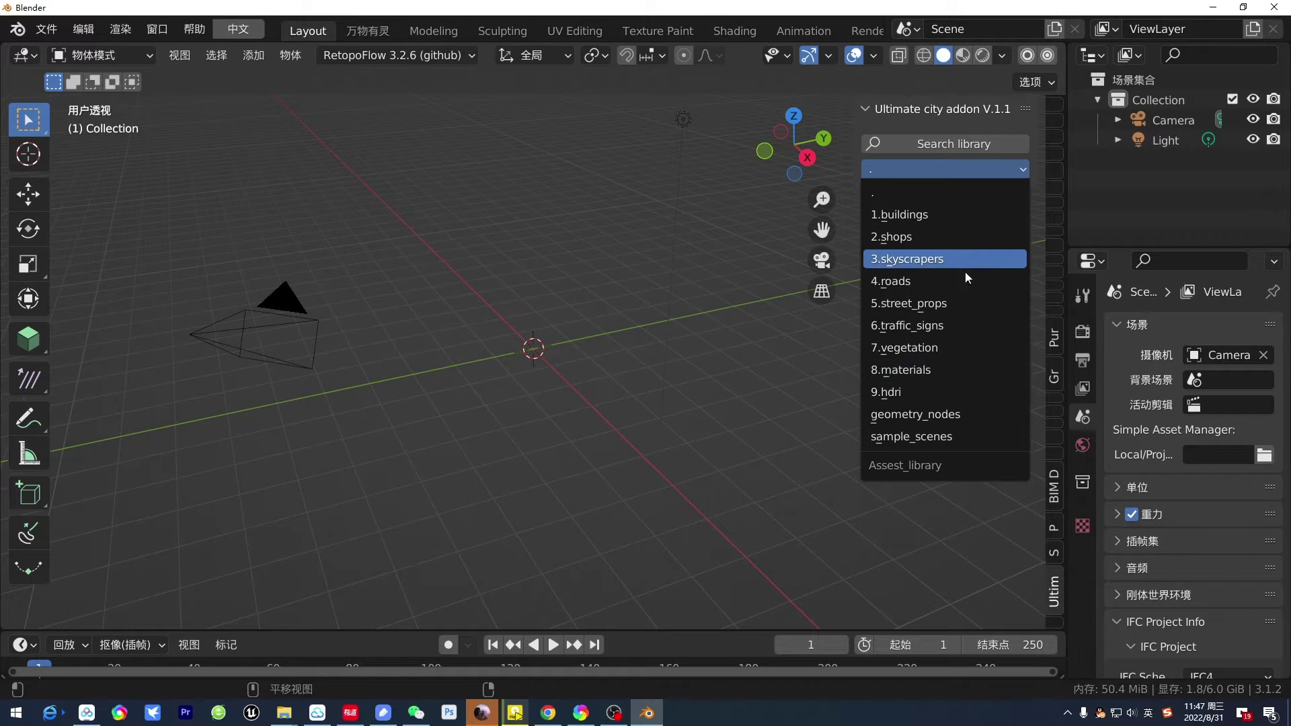
left_click(978, 216)
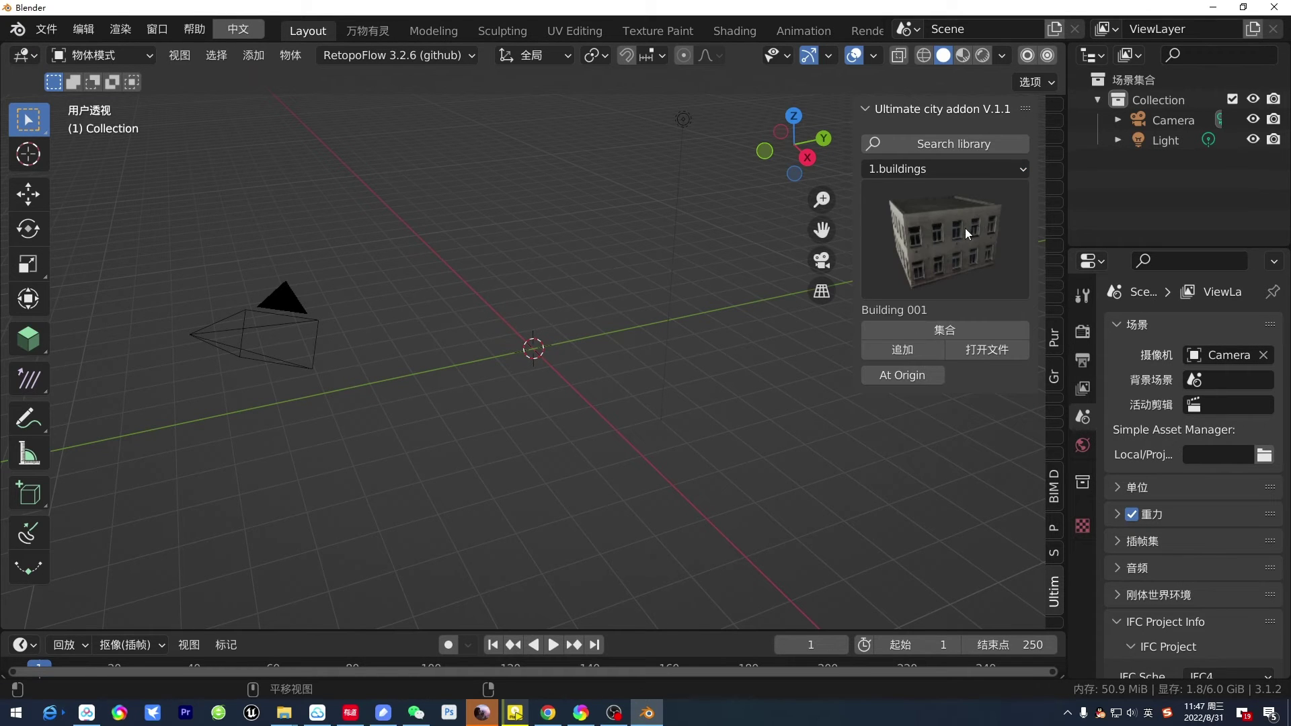
left_click(965, 228)
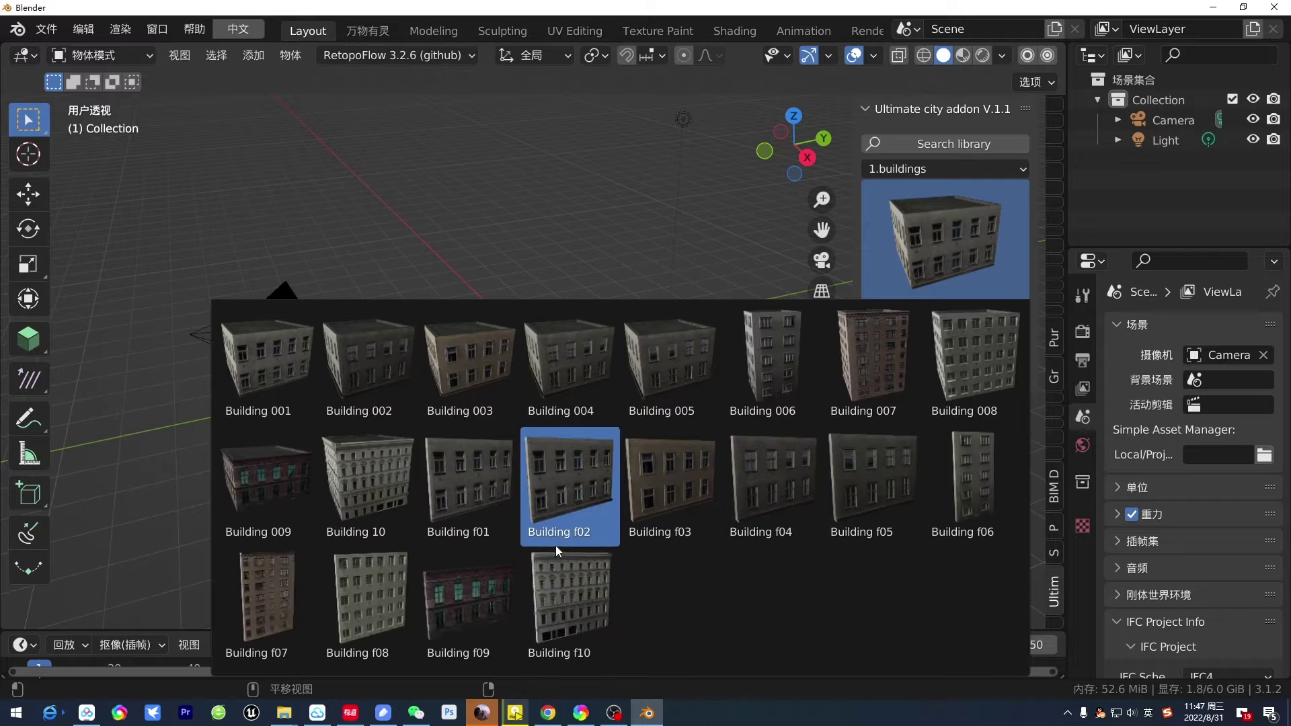
left_click(595, 594)
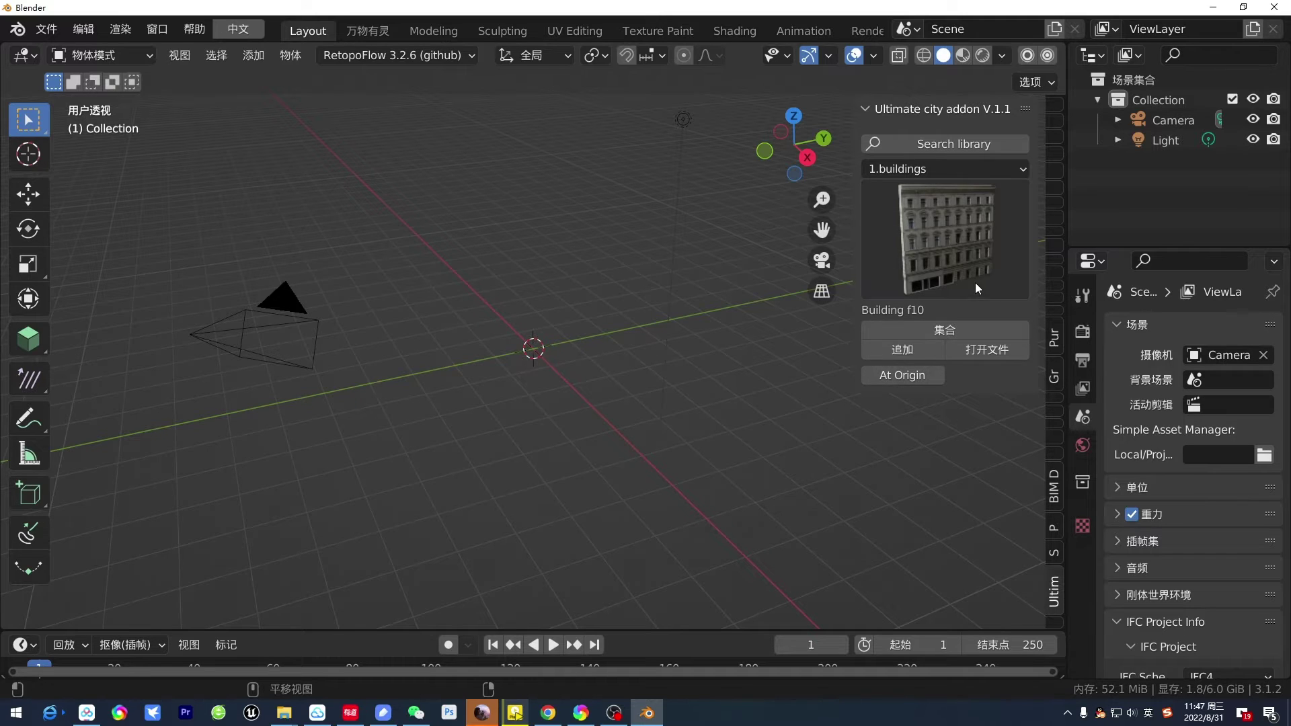
Step: Set the 3D cursor left of the origin and place new assets at the cursor
left_click(920, 377)
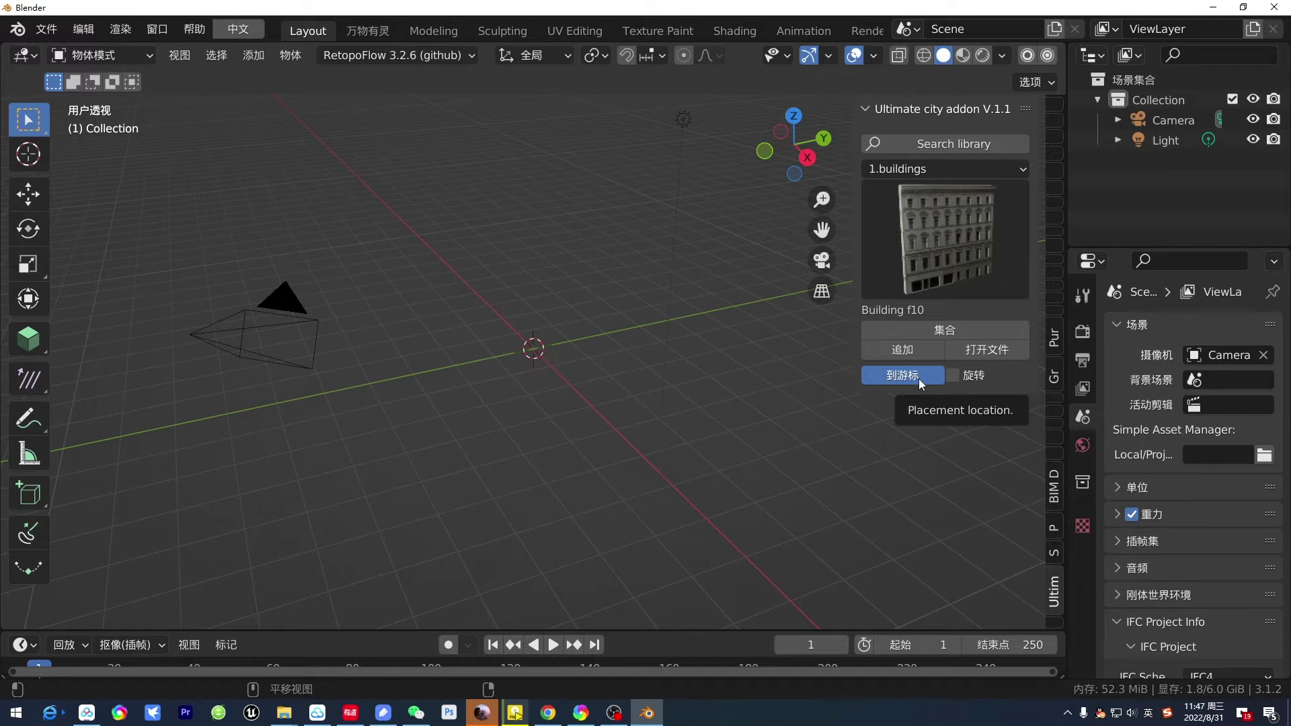
right_click(248, 423, "shift")
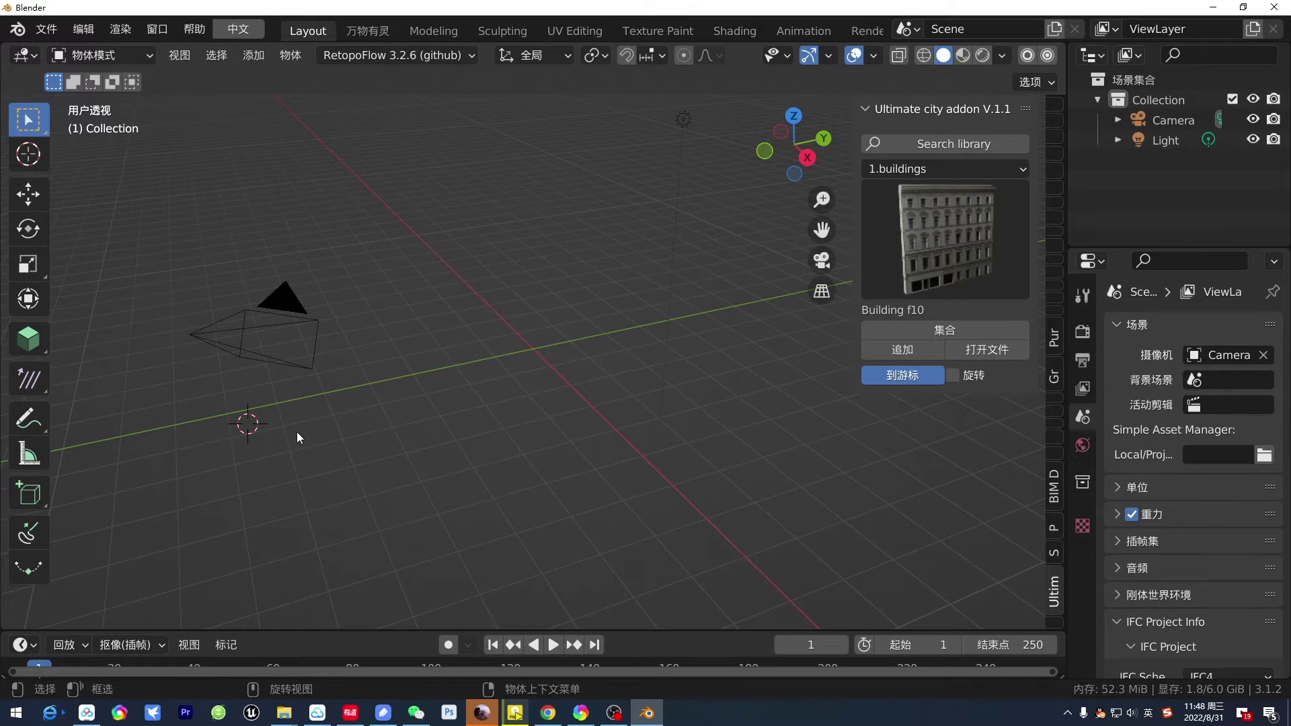
left_click(916, 374)
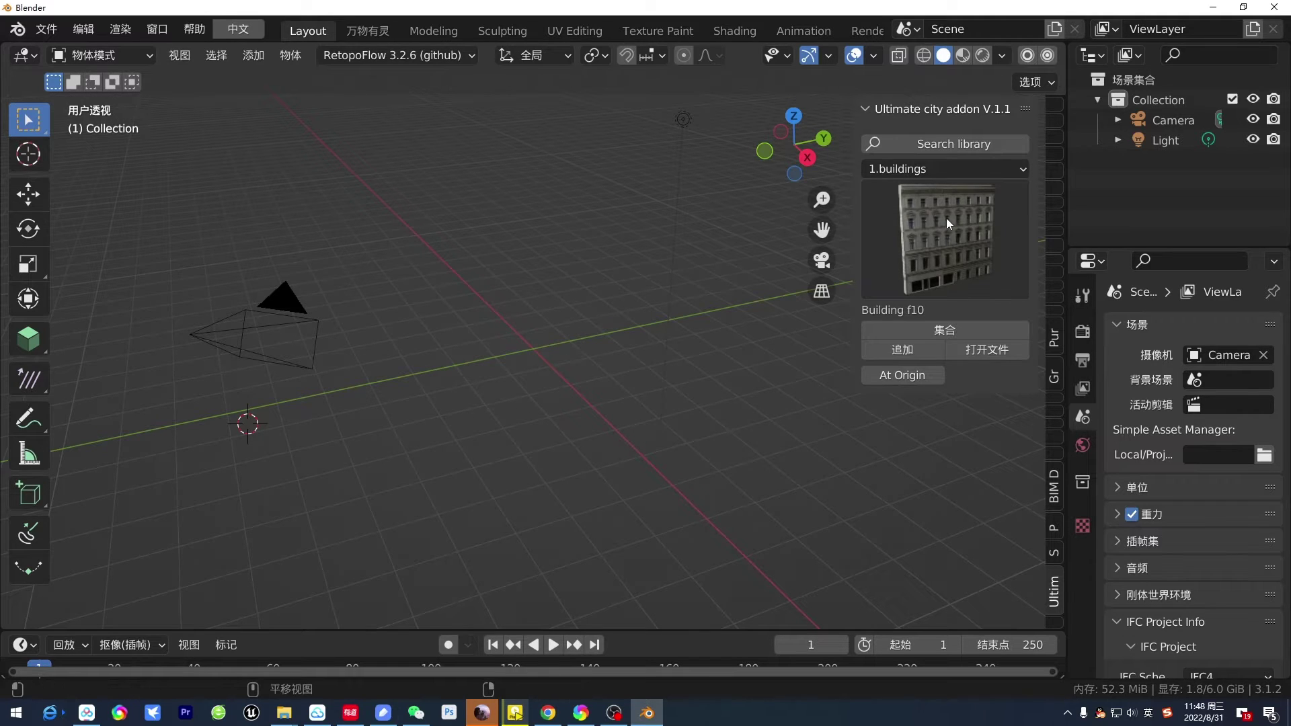
left_click(913, 373)
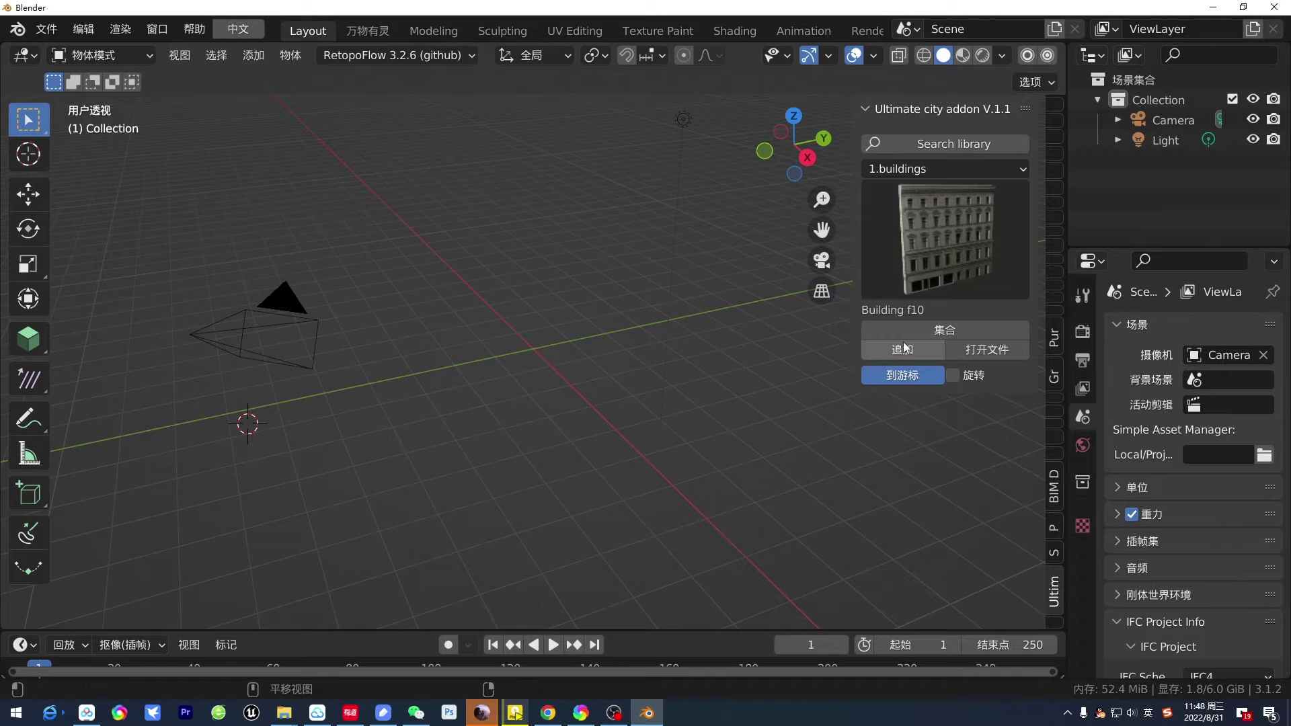
Step: Append Building f10 at the 3D cursor and view it in Material Preview shading
left_click(910, 351)
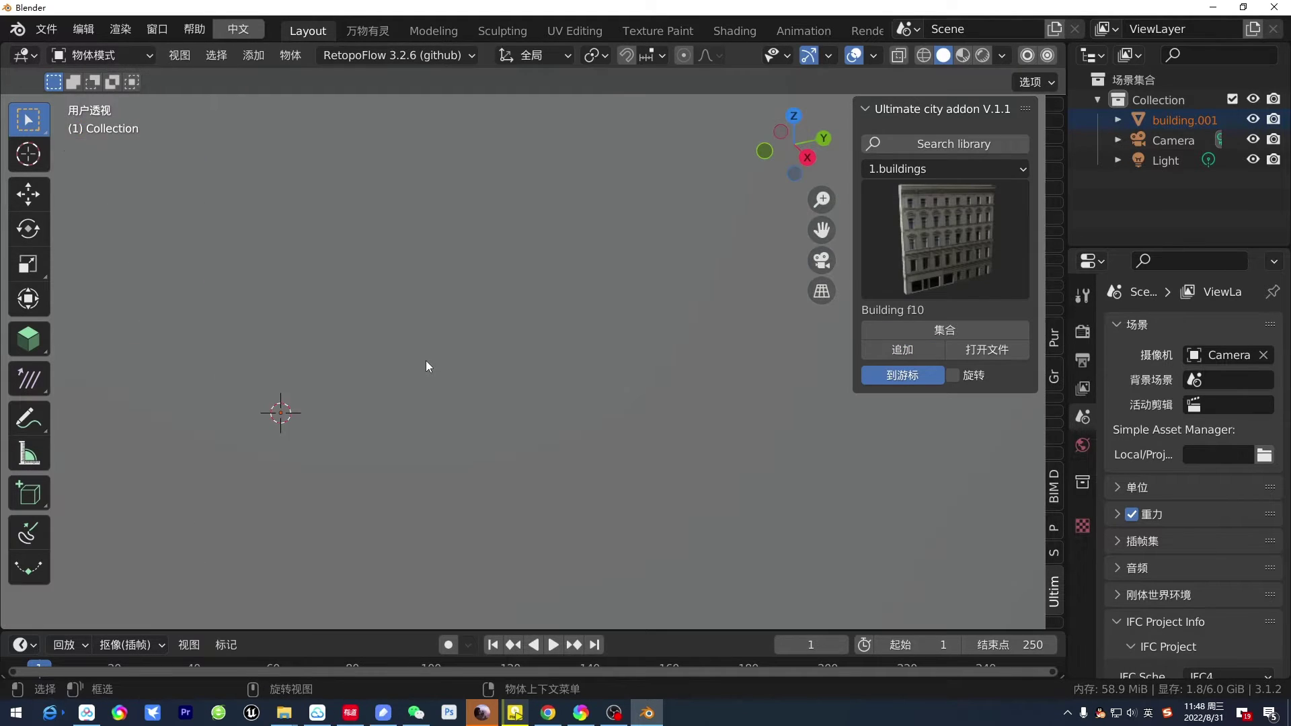
mouse_move(426, 360)
middle_mouse_down()
mouse_move(800, 267)
mouse_move(697, 289)
middle_mouse_up()
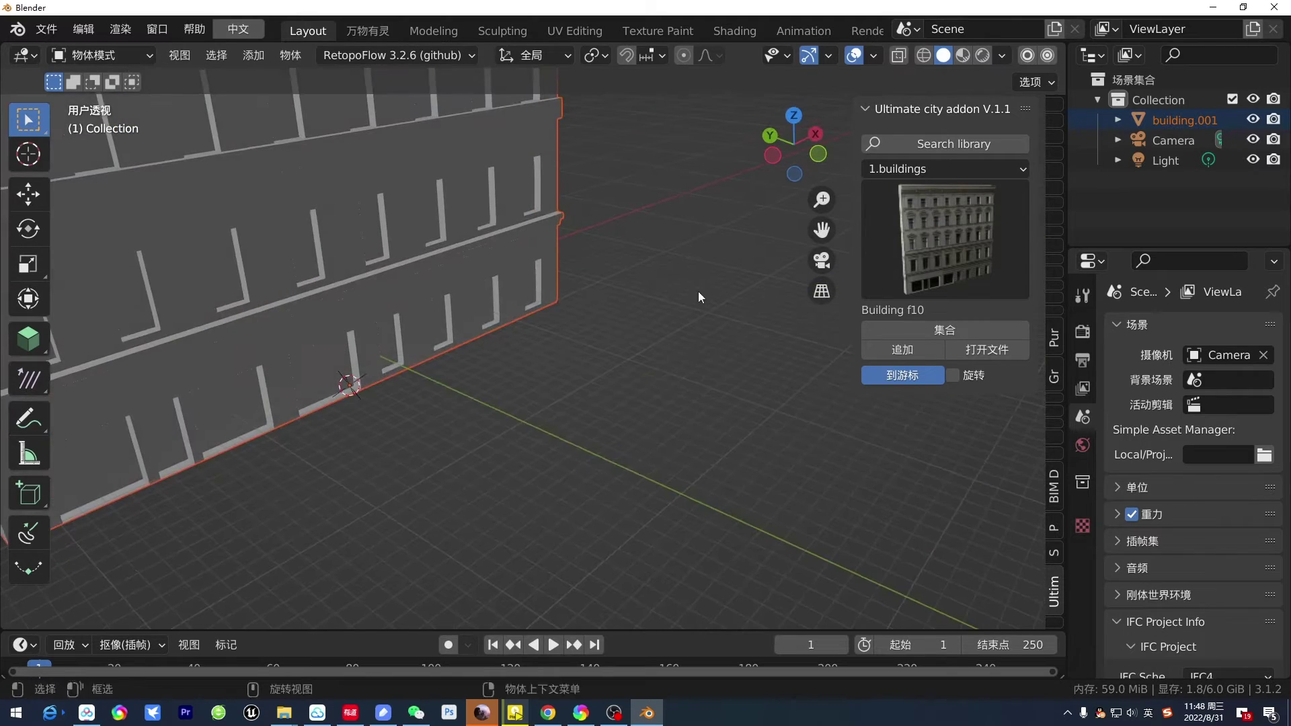
left_click(963, 57)
mouse_move(509, 272)
middle_mouse_down()
mouse_move(638, 350)
mouse_move(388, 332)
mouse_move(709, 326)
mouse_move(558, 292)
mouse_move(671, 303)
mouse_move(616, 277)
middle_mouse_up()
scroll(557, 291, "up", 4)
scroll(558, 291, "down", 2)
scroll(558, 291, "down", 5)
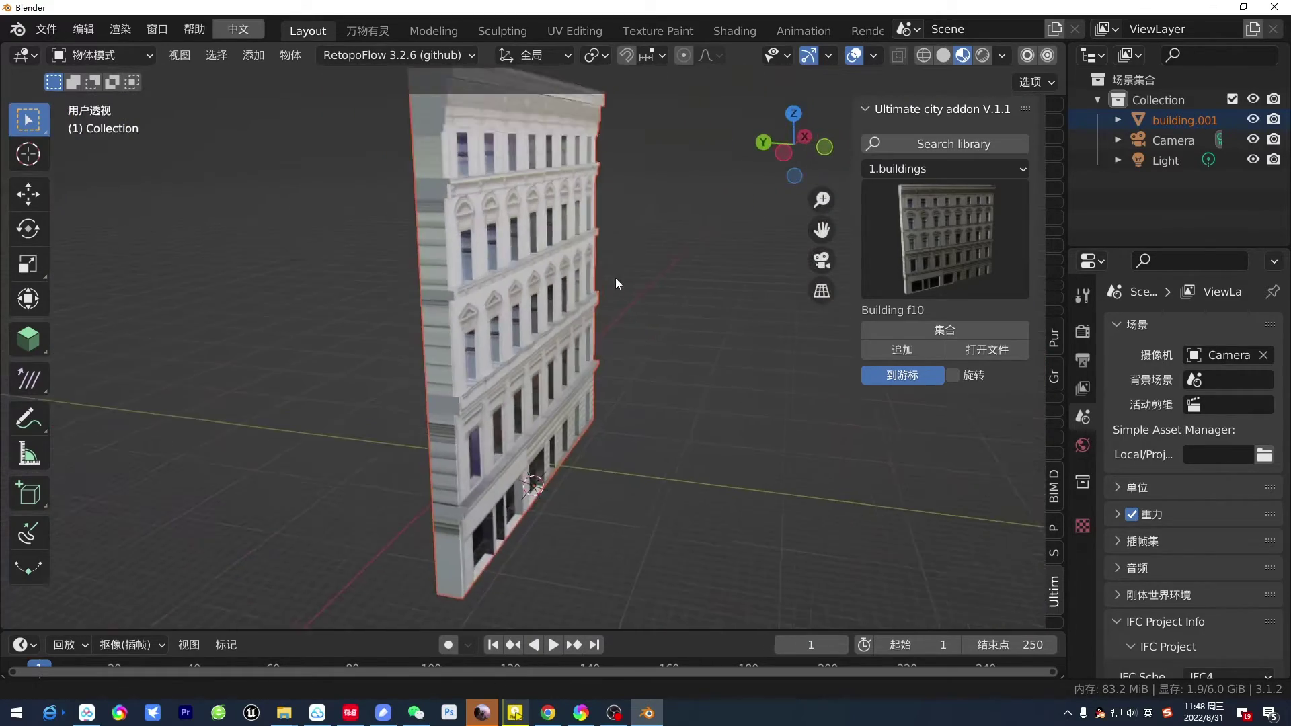
Step: Select building.001, show its modifiers, and orbit around it
left_click(552, 292)
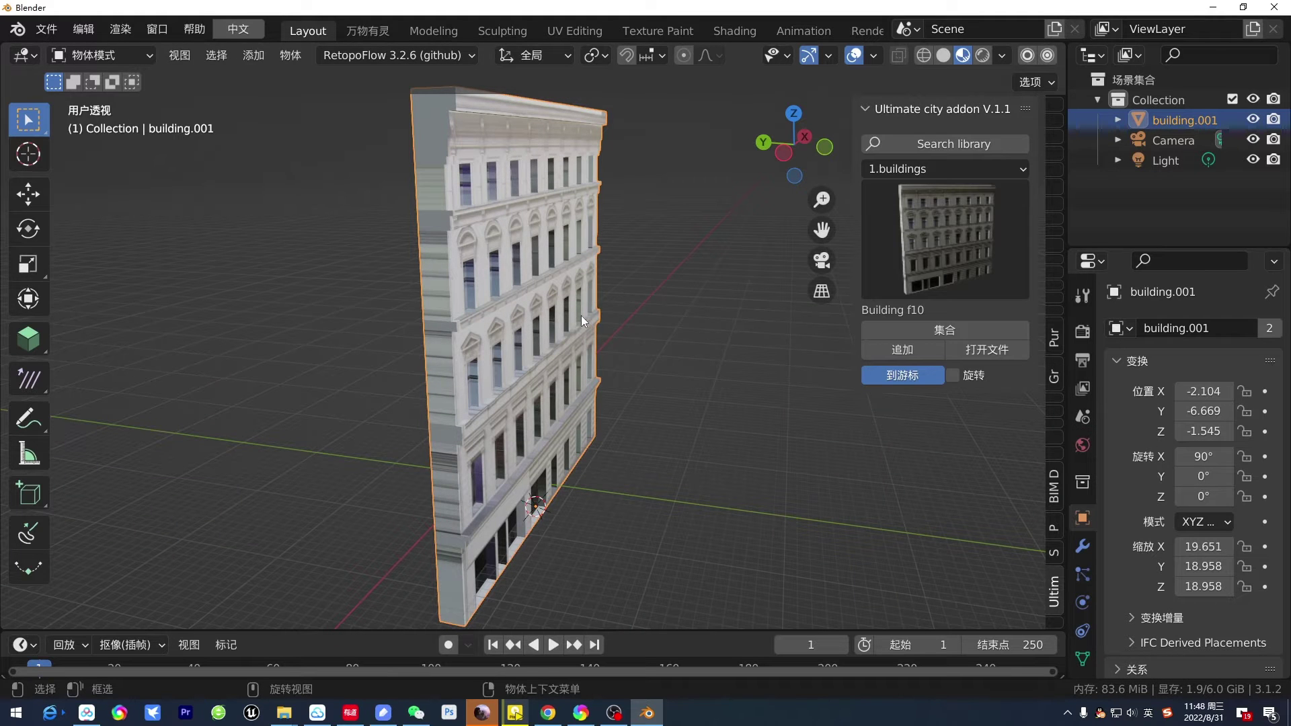
left_click(1083, 546)
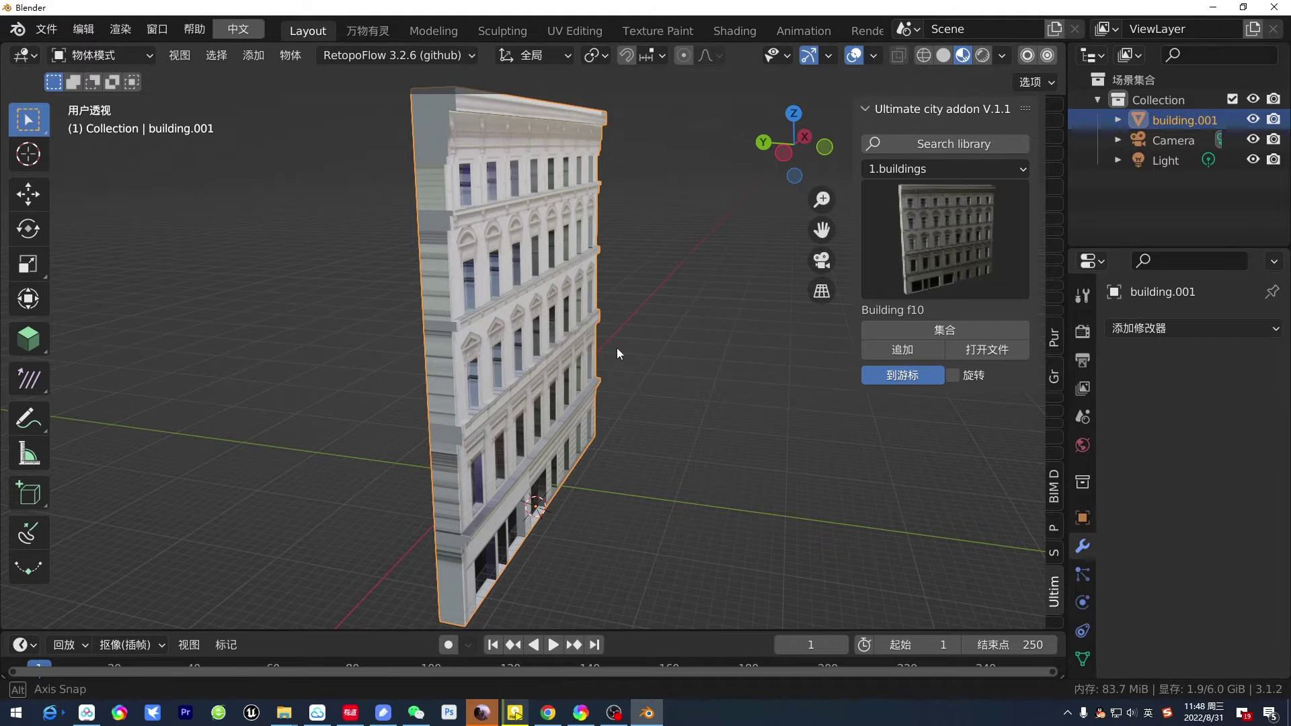
mouse_move(617, 348)
middle_mouse_down()
mouse_move(365, 348)
mouse_move(618, 359)
mouse_move(439, 366)
middle_mouse_up()
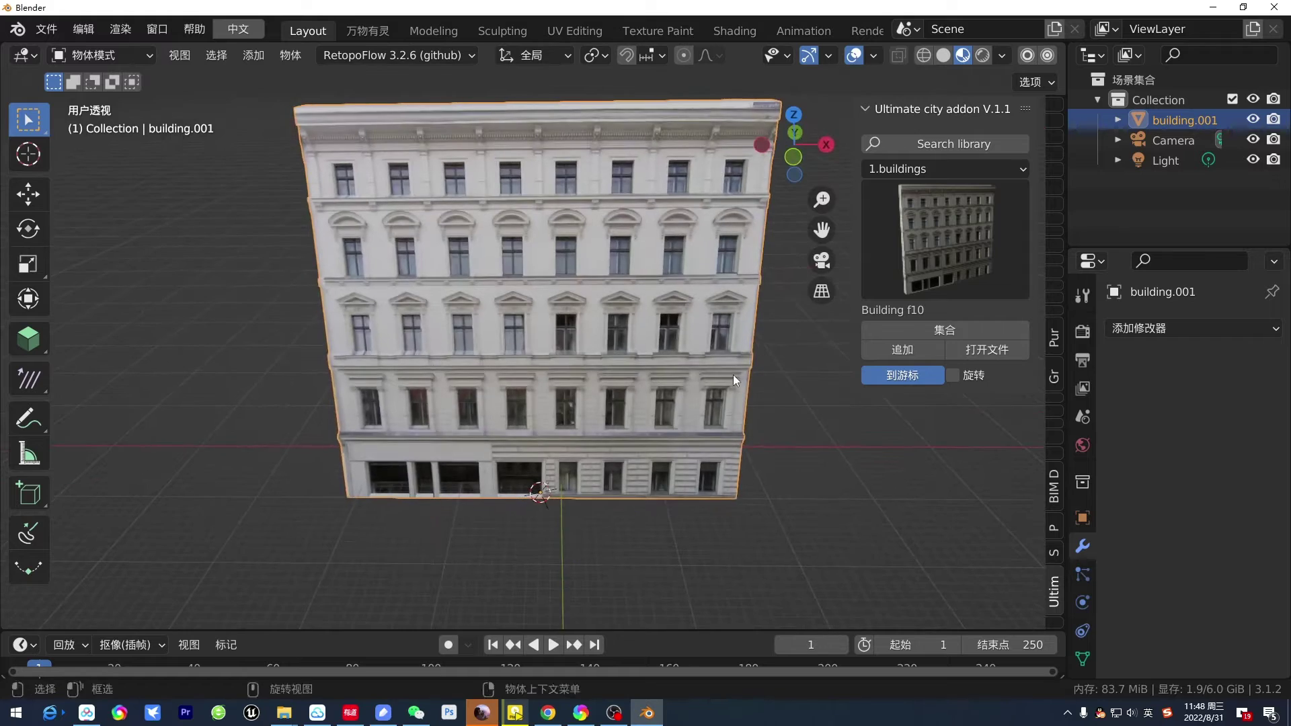
mouse_move(728, 374)
middle_mouse_down()
mouse_move(378, 367)
mouse_move(867, 412)
middle_mouse_up()
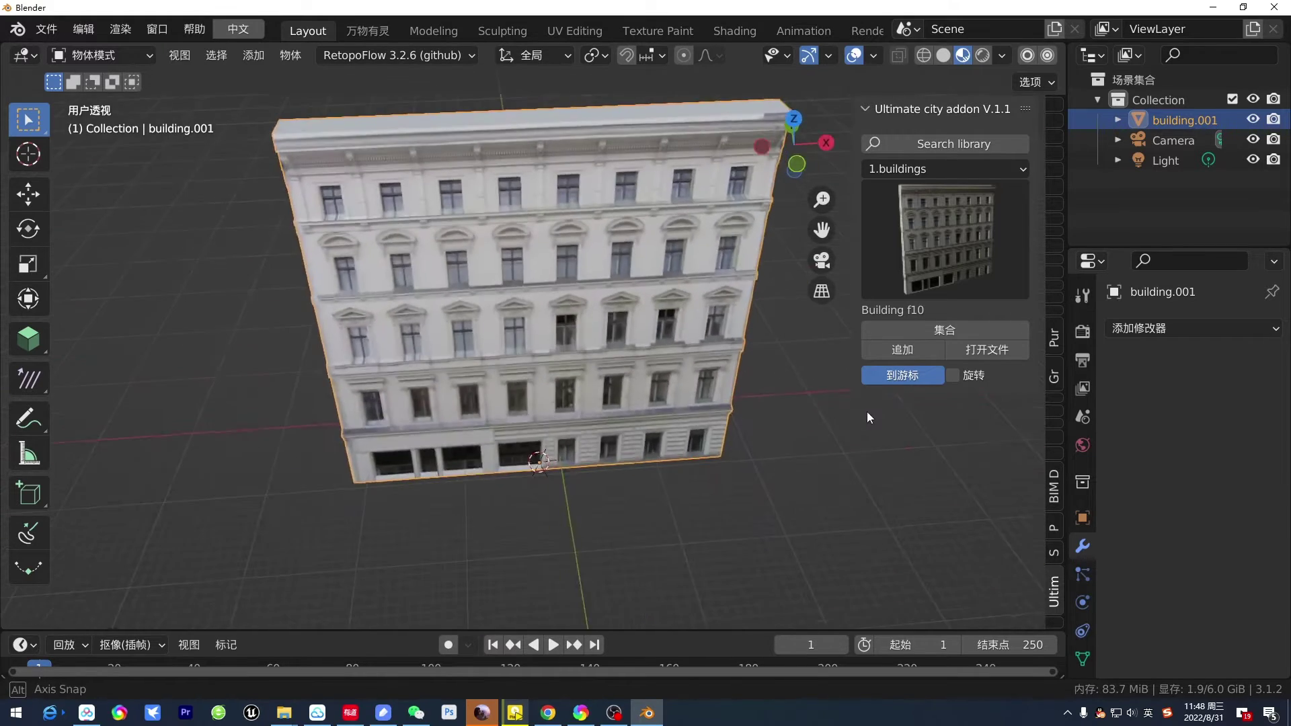
middle_click_drag(652, 413, 686, 347)
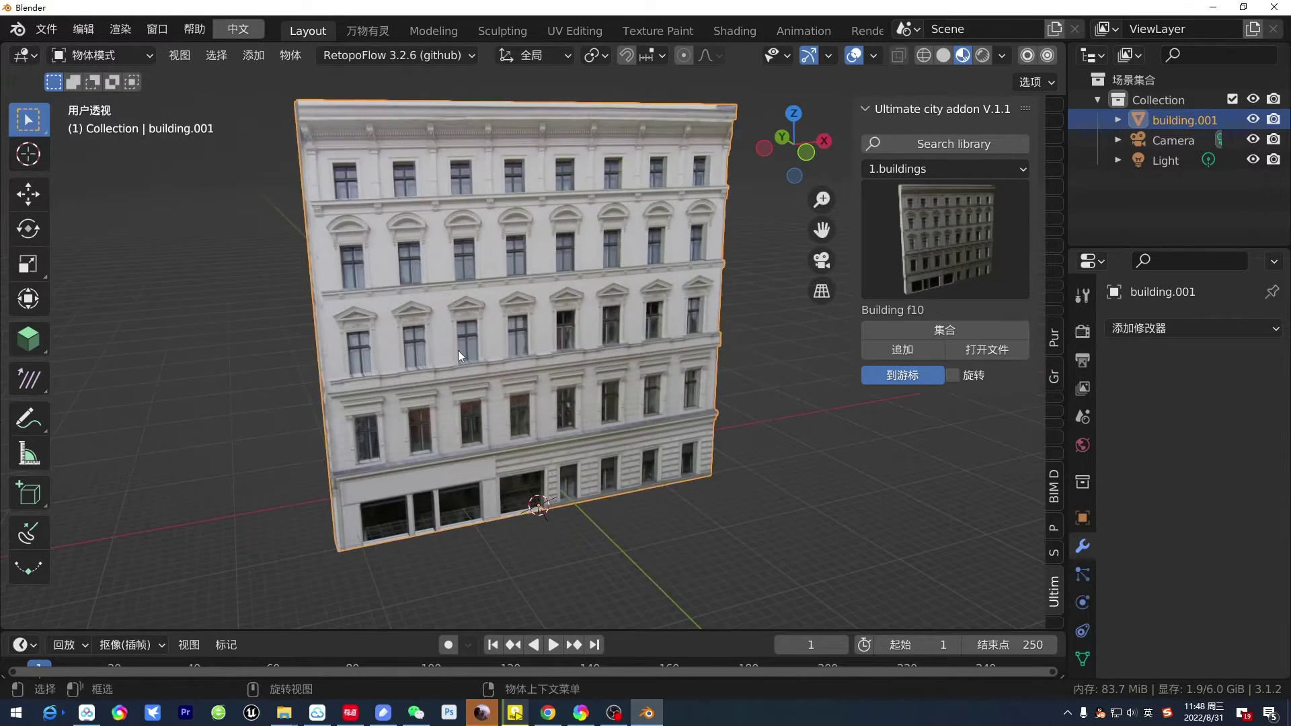
middle_click_drag(458, 351, 588, 351)
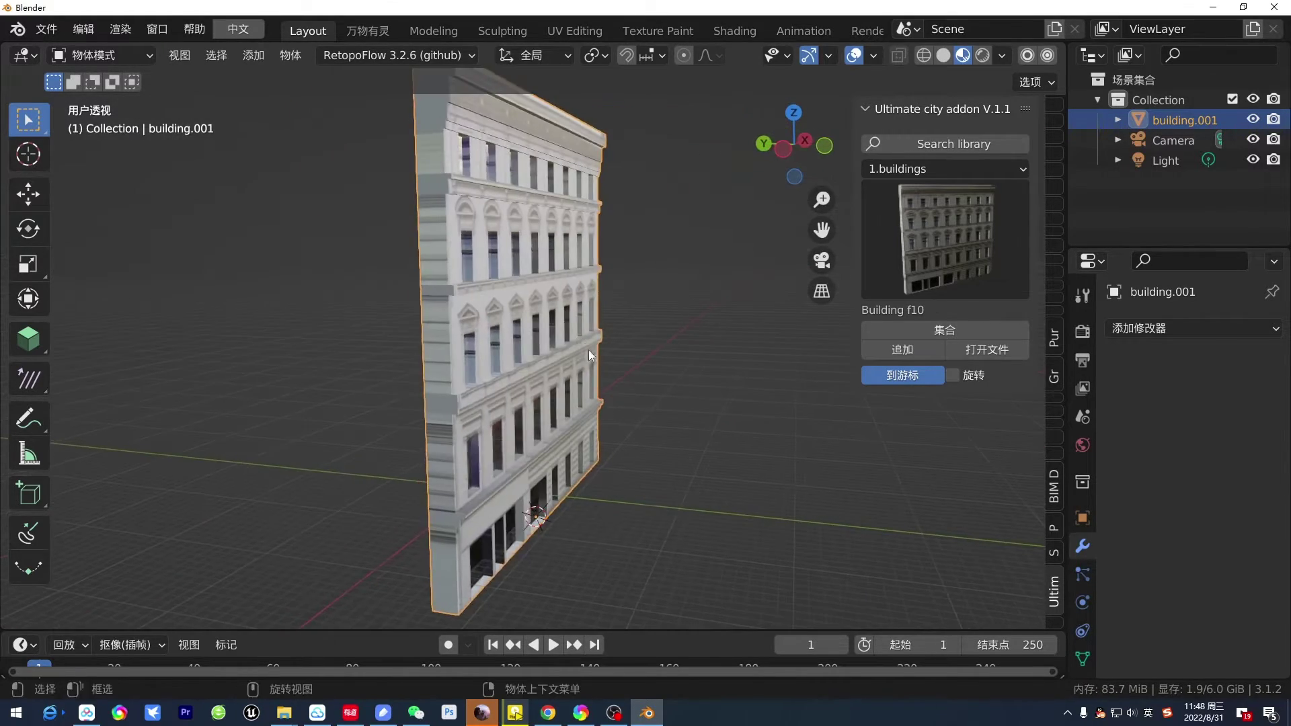
Step: Inspect the facade in the Building_F10.blend source file, then close it without saving
left_click(998, 349)
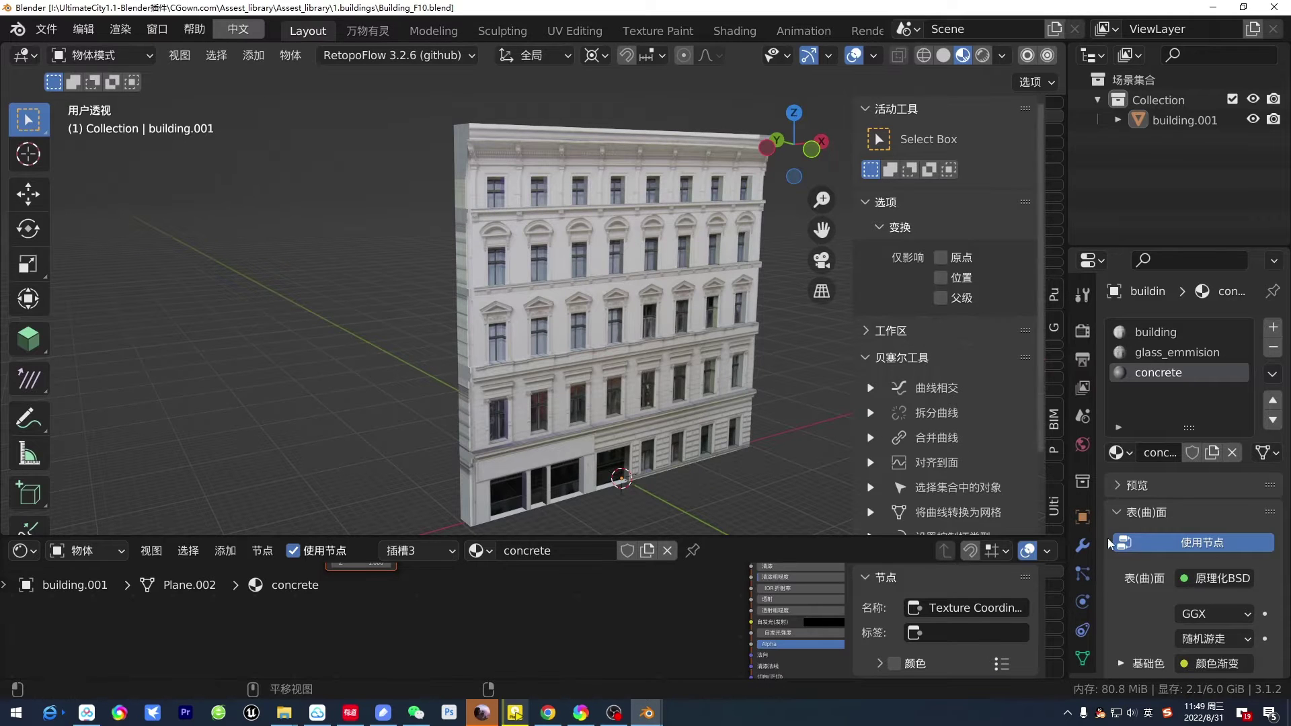
left_click(1083, 546)
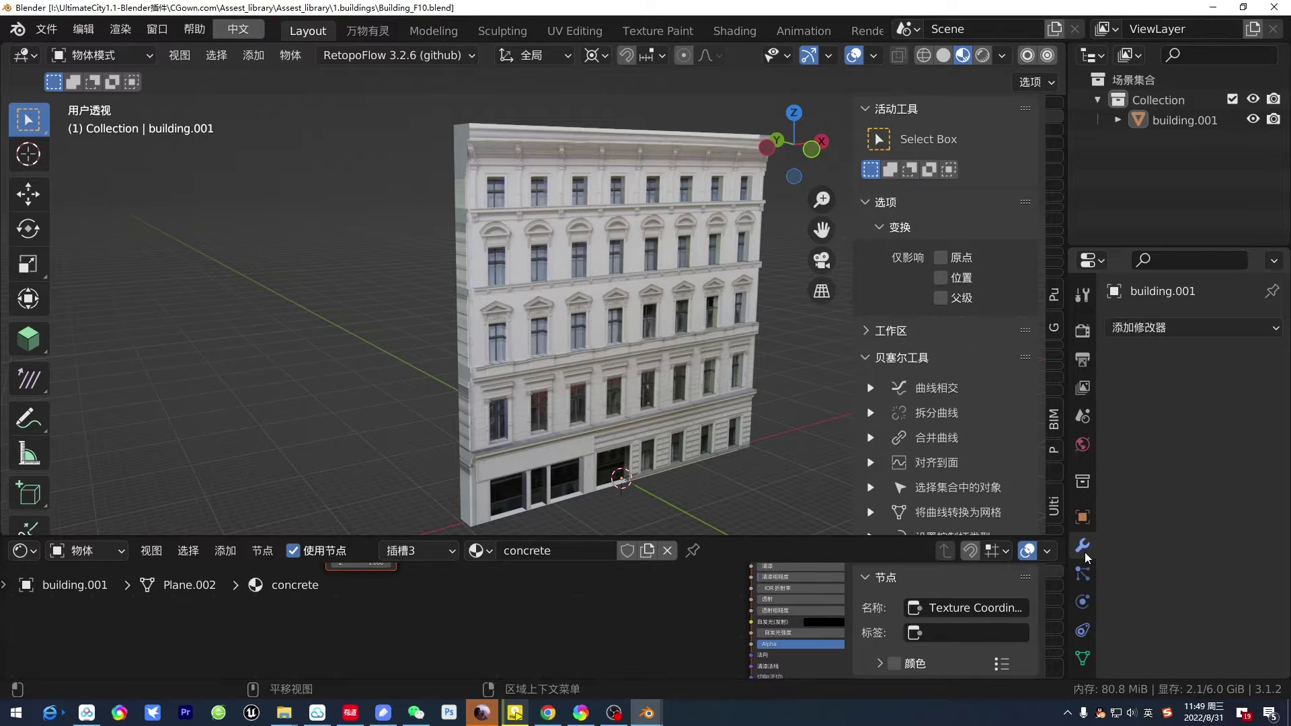
left_click(617, 353)
mouse_move(606, 390)
middle_mouse_down()
mouse_move(724, 384)
mouse_move(522, 381)
middle_mouse_up()
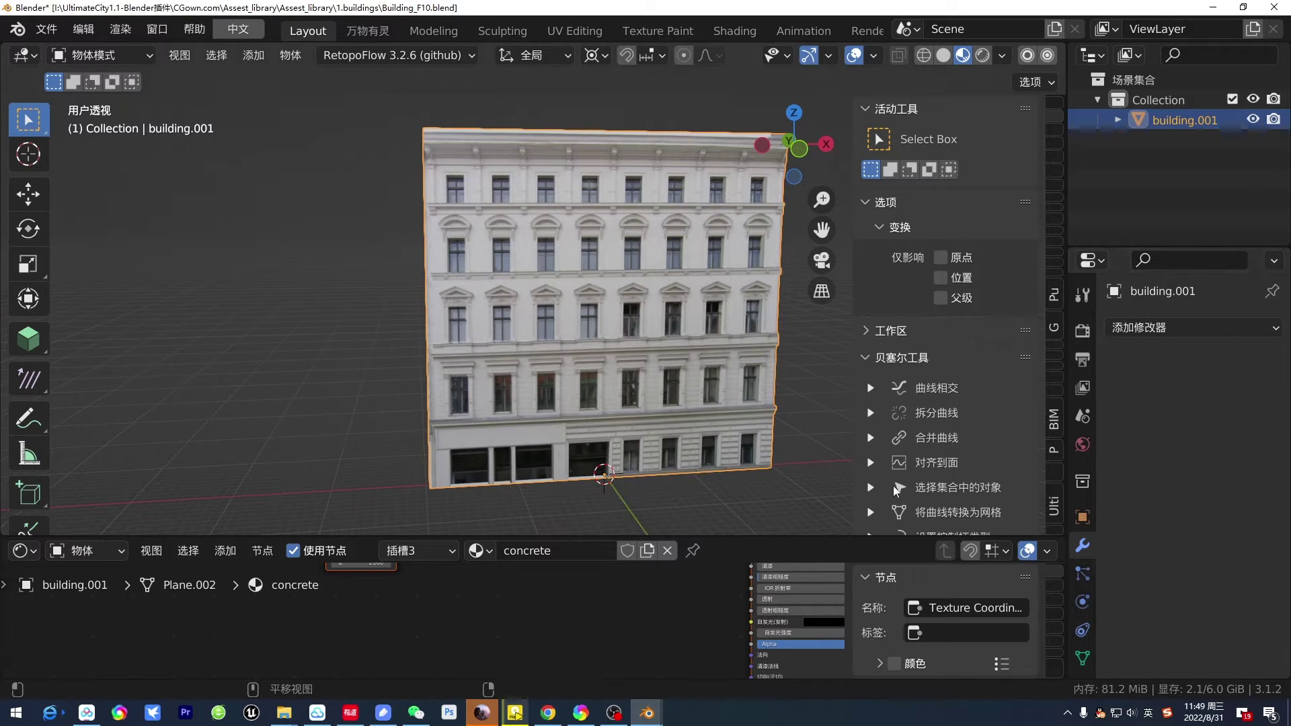
mouse_move(524, 333)
middle_mouse_down()
mouse_move(656, 350)
mouse_move(592, 353)
middle_mouse_up()
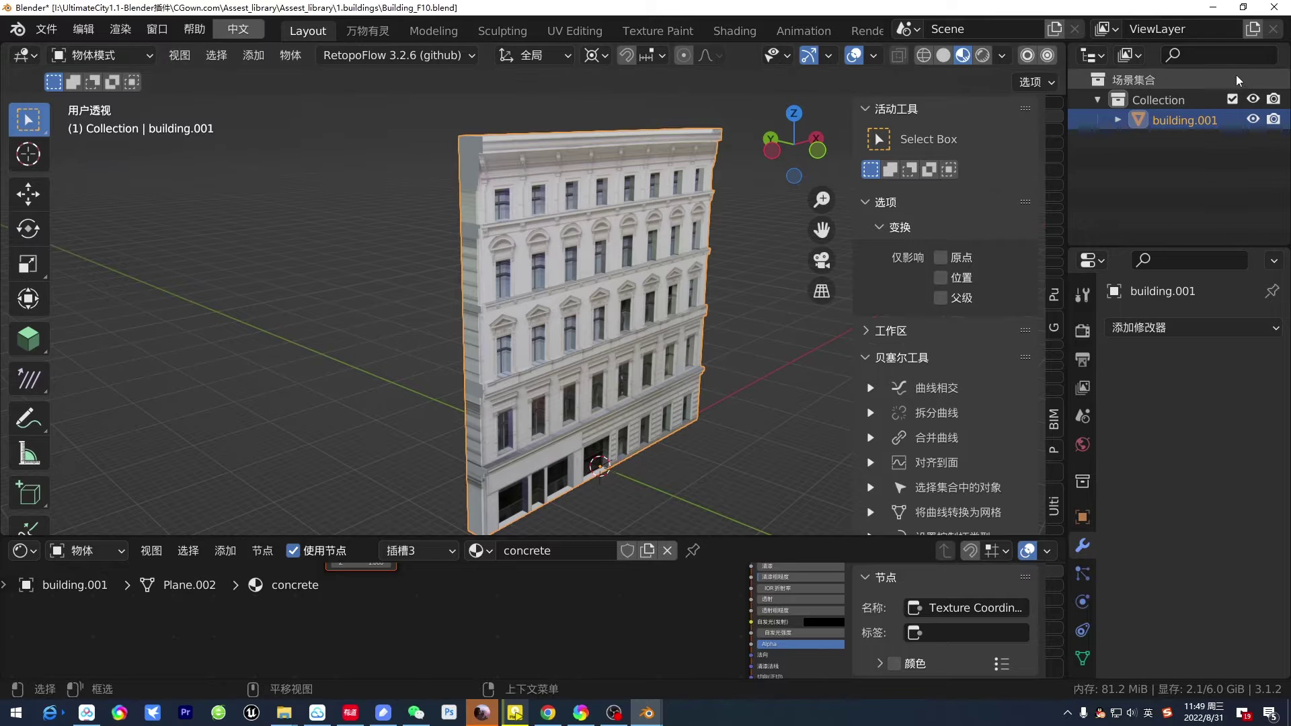
left_click(1276, 10)
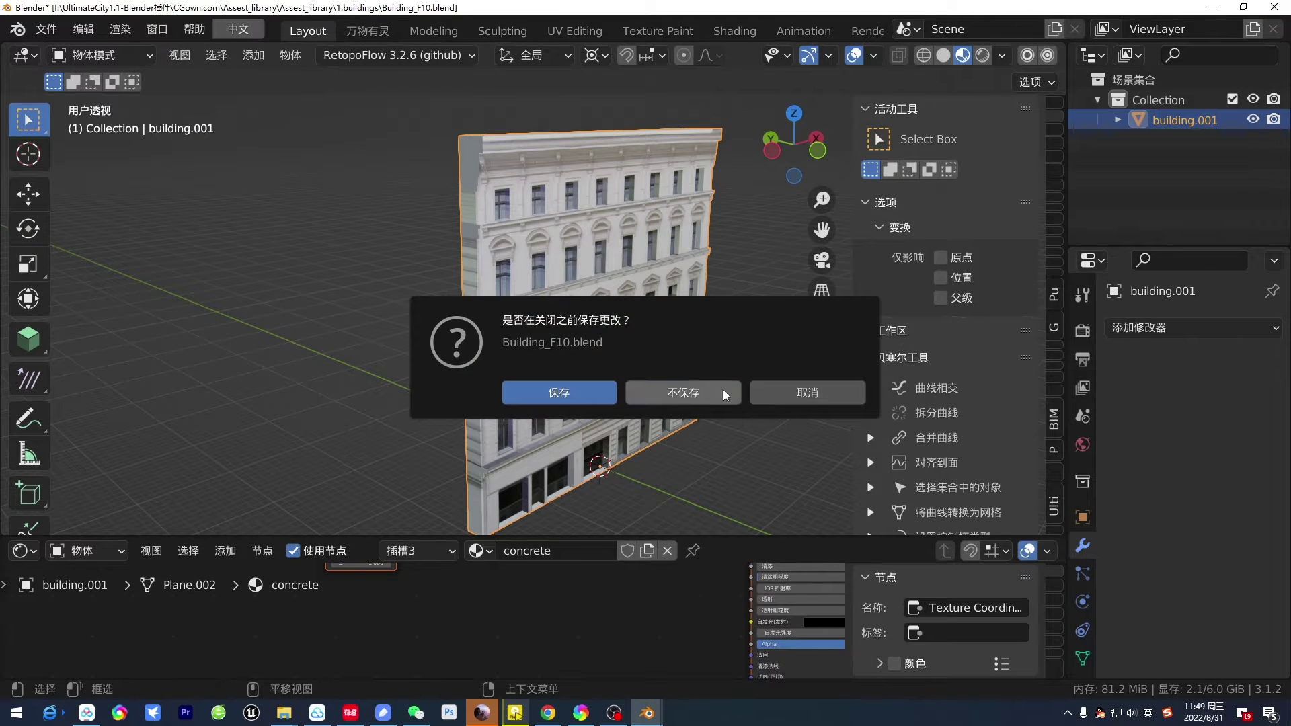
left_click(681, 393)
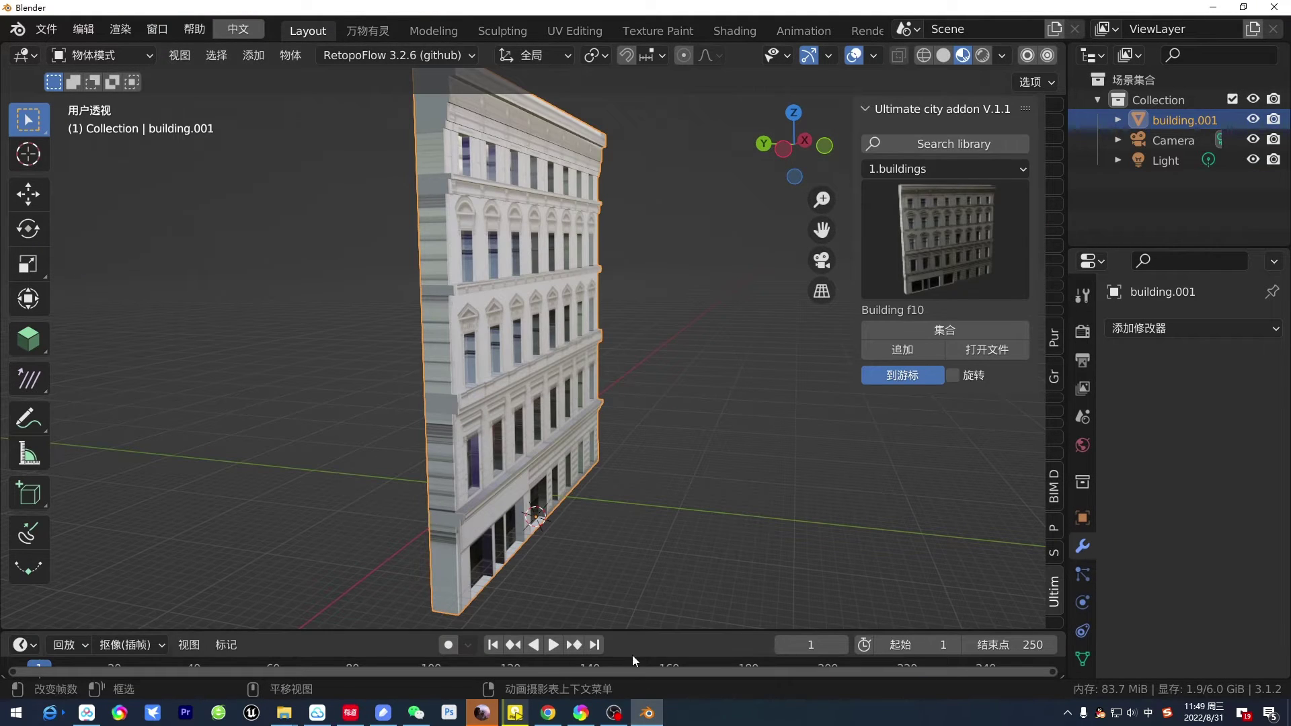
Step: Switch the city library to 2.shops and append Em shop 001
mouse_move(613, 271)
middle_mouse_down()
mouse_move(602, 273)
mouse_move(671, 312)
mouse_move(619, 320)
middle_mouse_up()
left_click(928, 275)
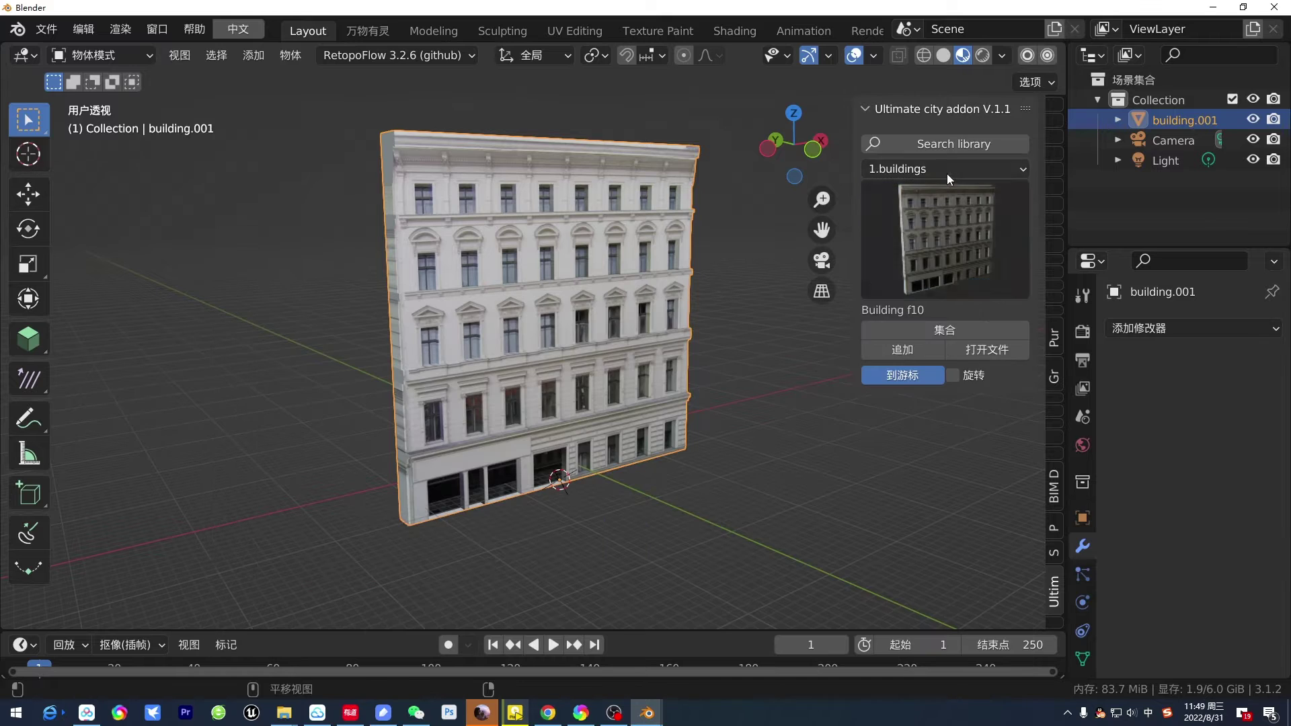
left_click(947, 168)
left_click(958, 236)
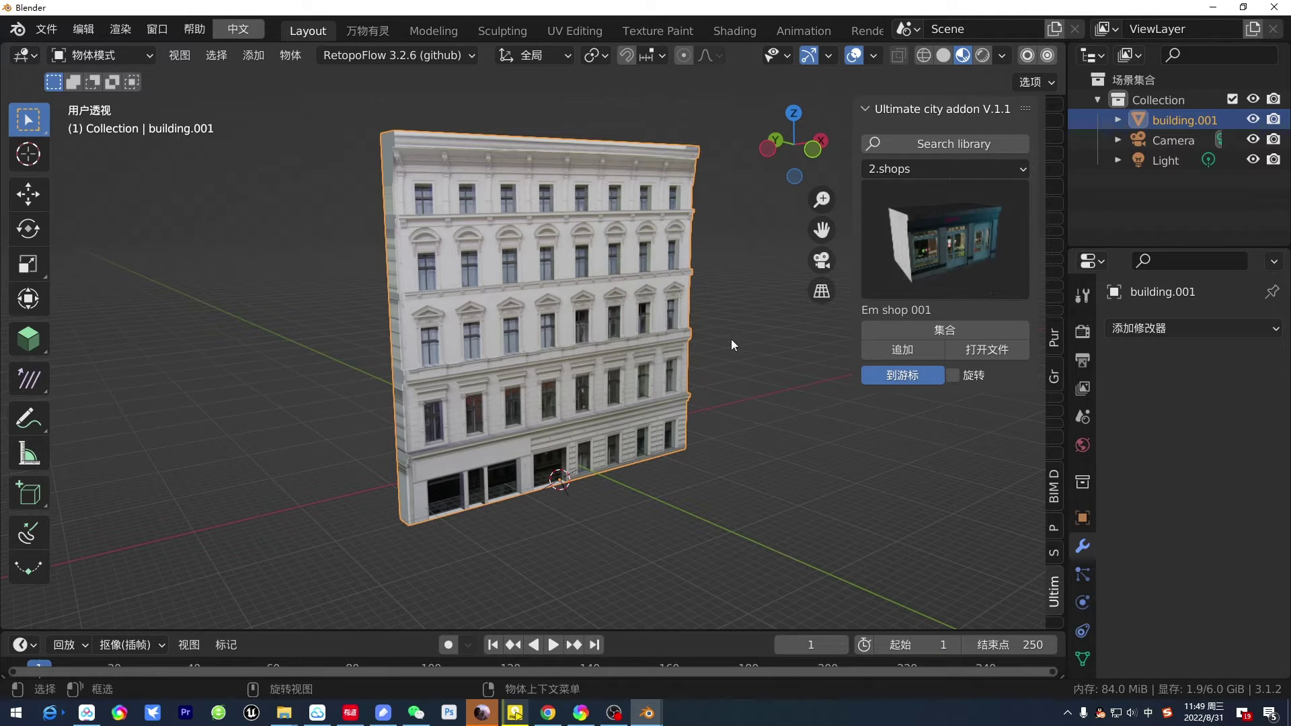
middle_click_drag(684, 348, 616, 355, "shift")
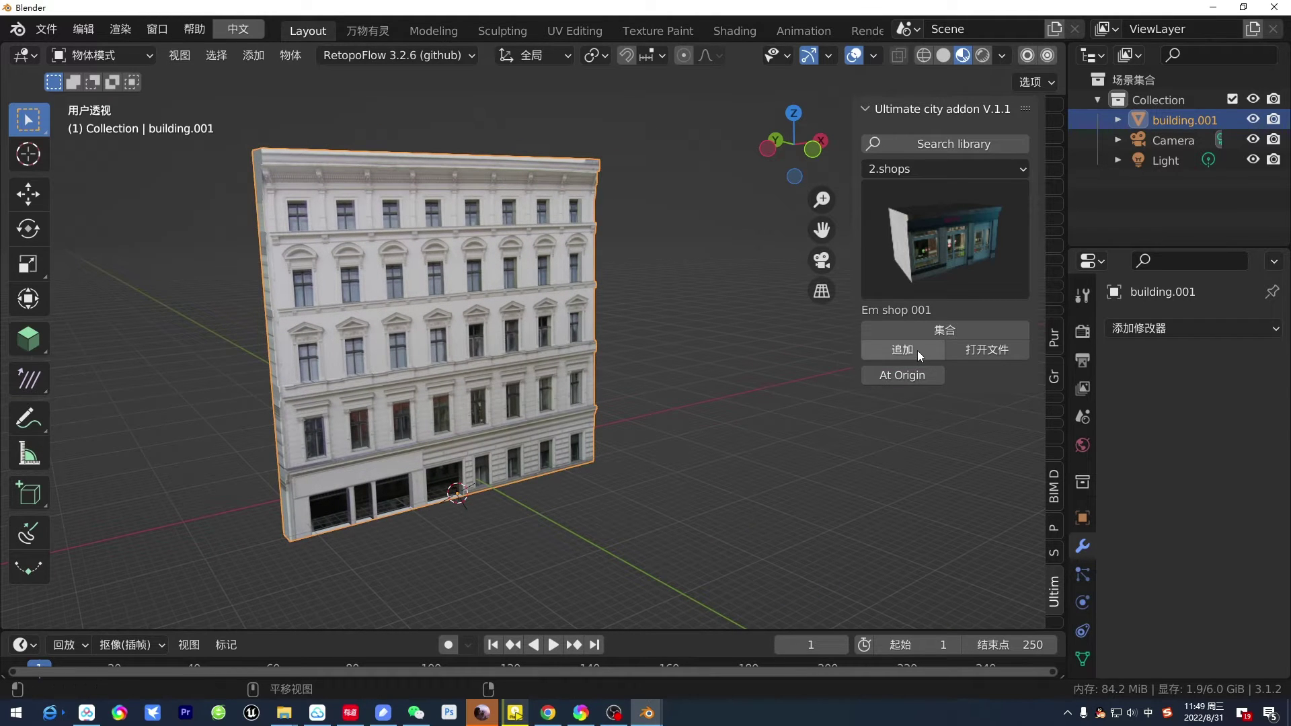
left_click(917, 349)
Step: Delete the old building.001 facade
mouse_move(686, 347)
middle_mouse_down()
mouse_move(188, 405)
mouse_move(98, 433)
mouse_move(417, 374)
middle_mouse_up()
scroll(419, 373, "up", 4)
scroll(304, 416, "up", 5)
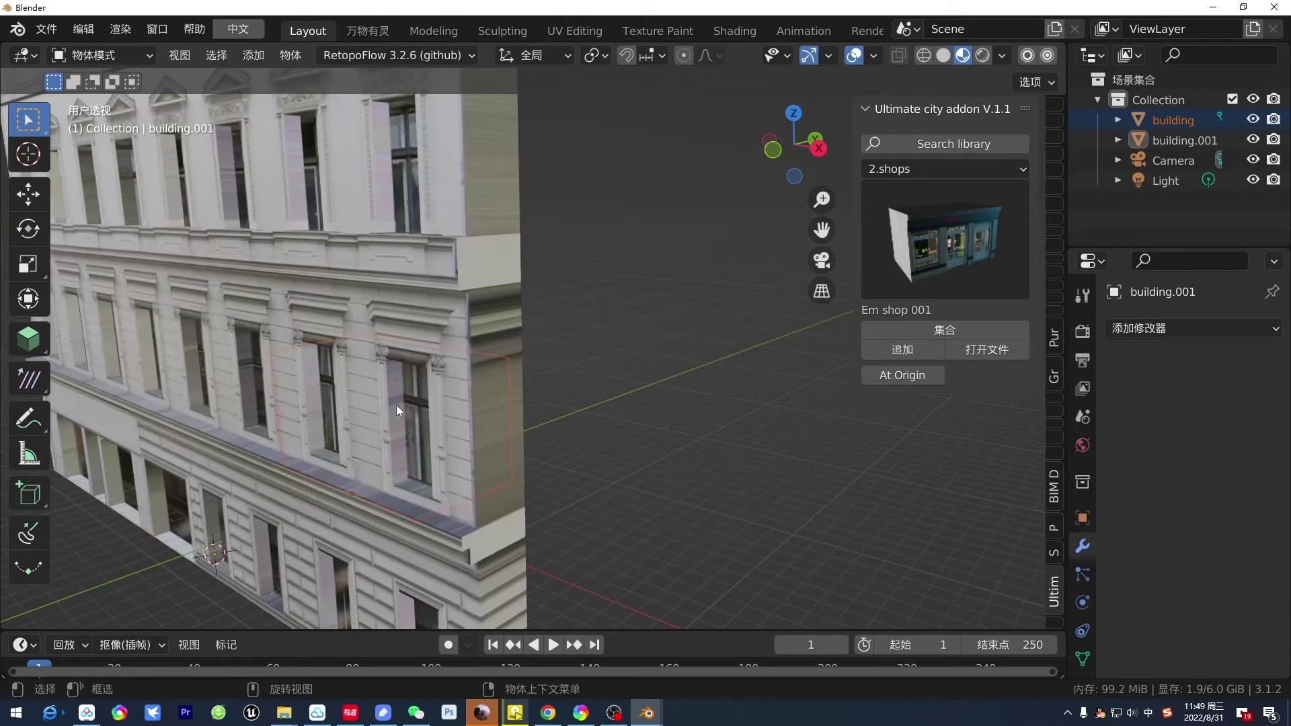
left_click(396, 411)
key("x")
left_click(396, 411)
Step: Select the Em shop 001 storefront
mouse_move(427, 415)
middle_mouse_down()
mouse_move(467, 419)
mouse_move(403, 442)
middle_mouse_up()
scroll(344, 440, "up", 3)
scroll(413, 450, "up", 2)
scroll(403, 443, "down", 2)
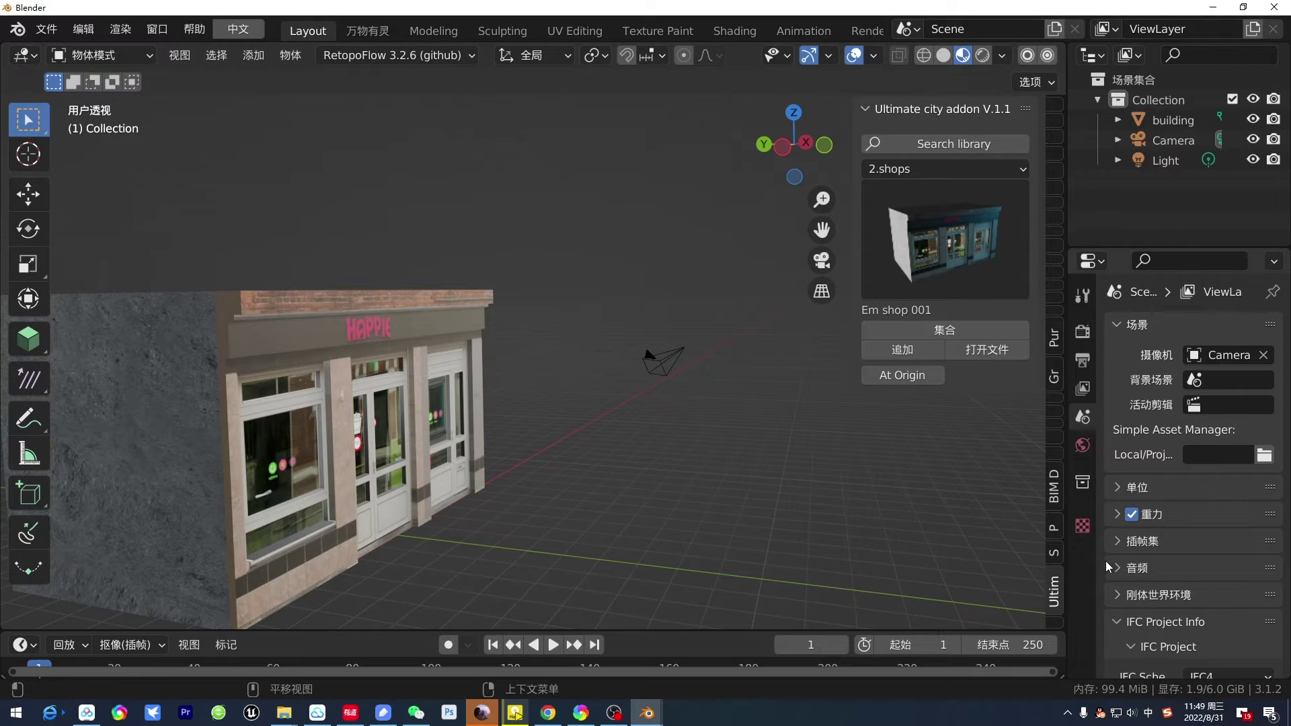
scroll(1109, 568, "down", 10)
left_click(341, 424)
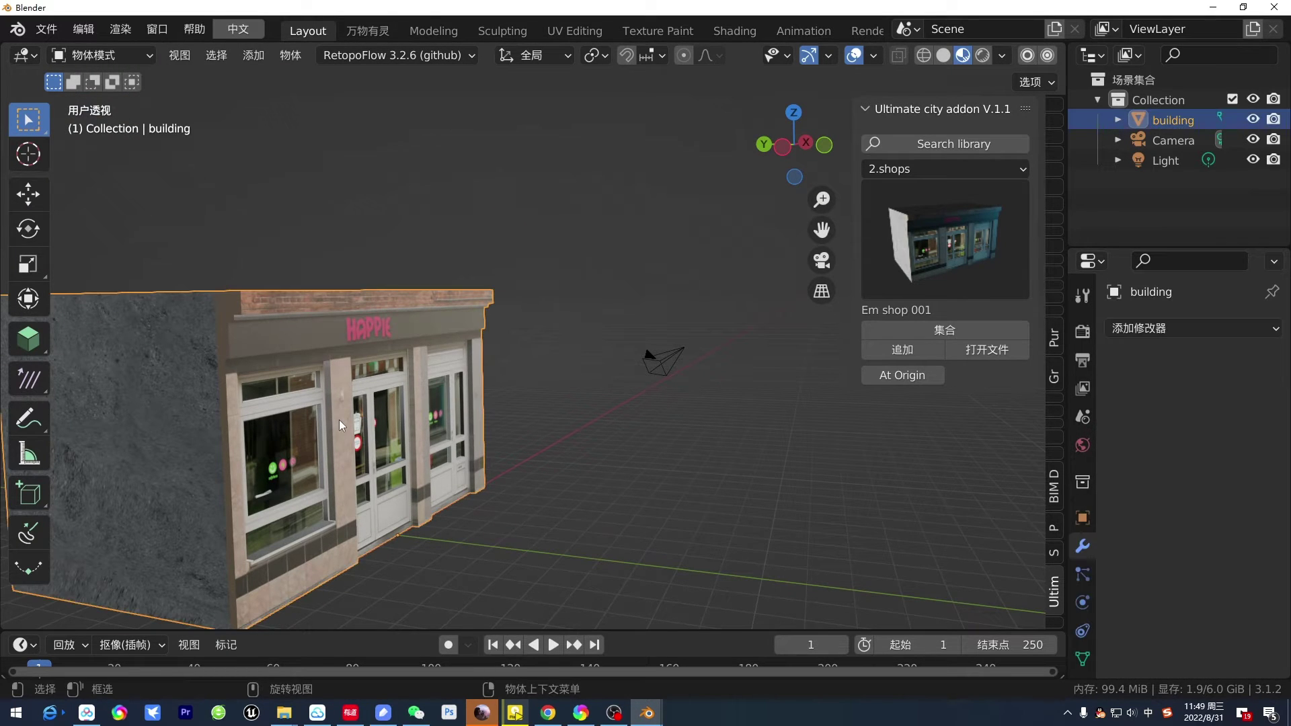
scroll(1051, 601, "down", 1, "ctrl")
scroll(1083, 604, "down", 3)
Step: Set the glass_emmision.001 Mix Shader factor on the shop to 0.856
left_click(1083, 618)
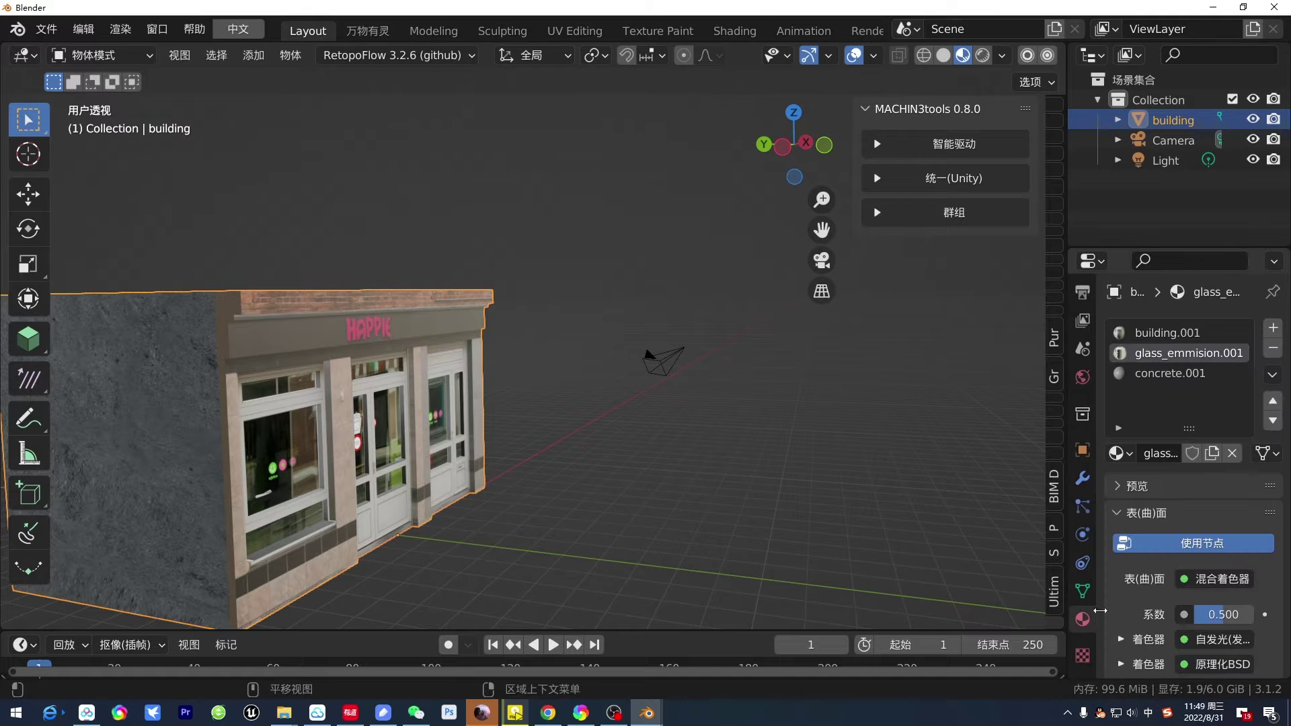
middle_click_drag(597, 486, 551, 492)
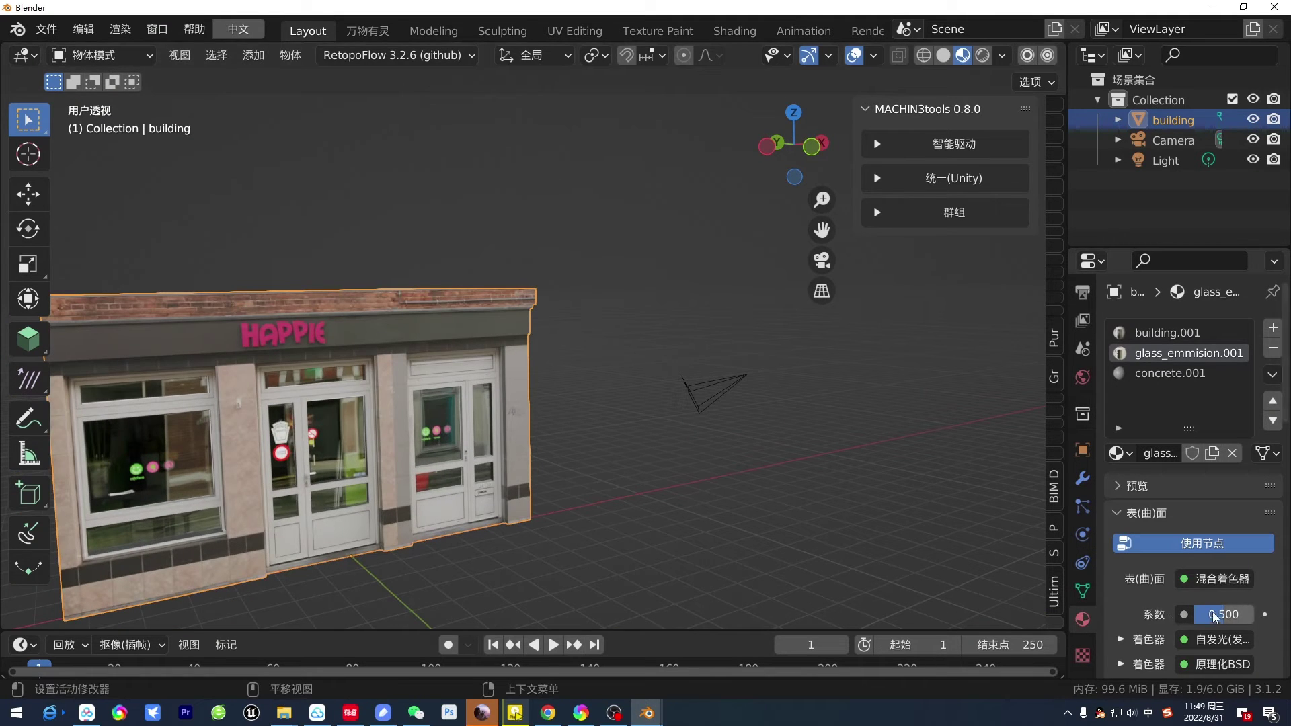
left_click_drag(1218, 616, 1258, 616)
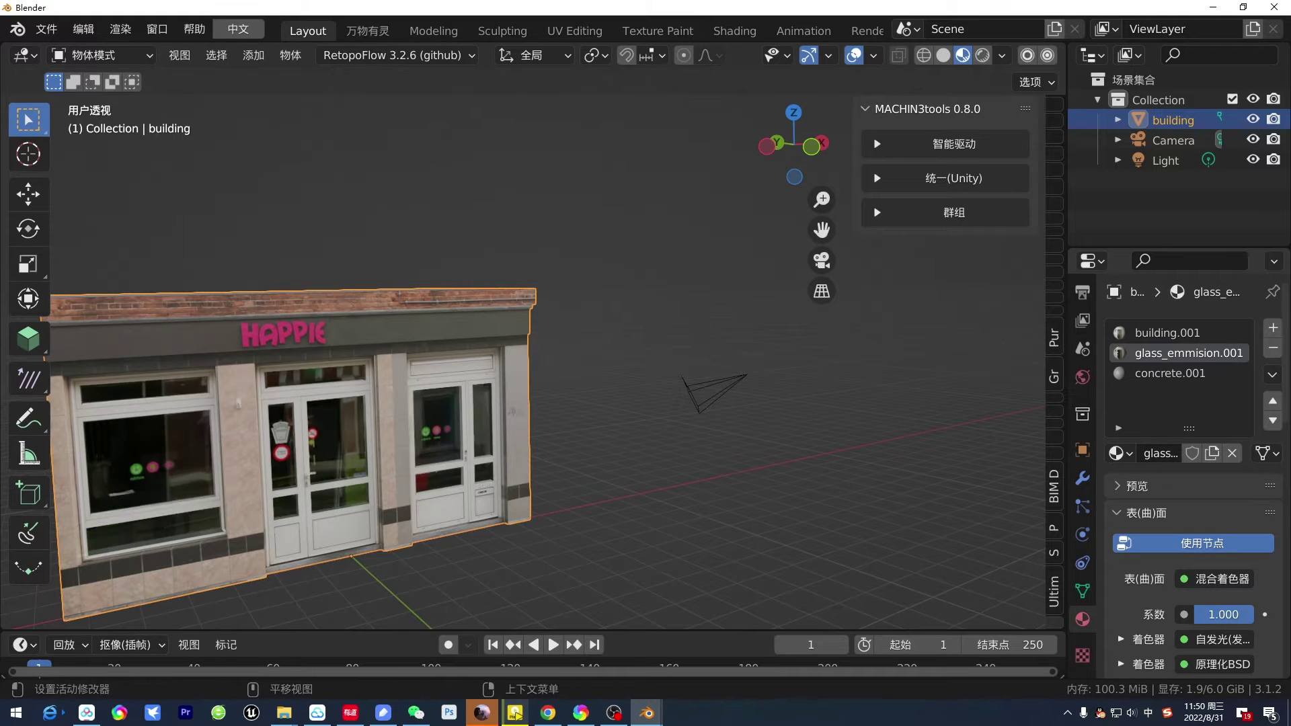
key("BackSpace")
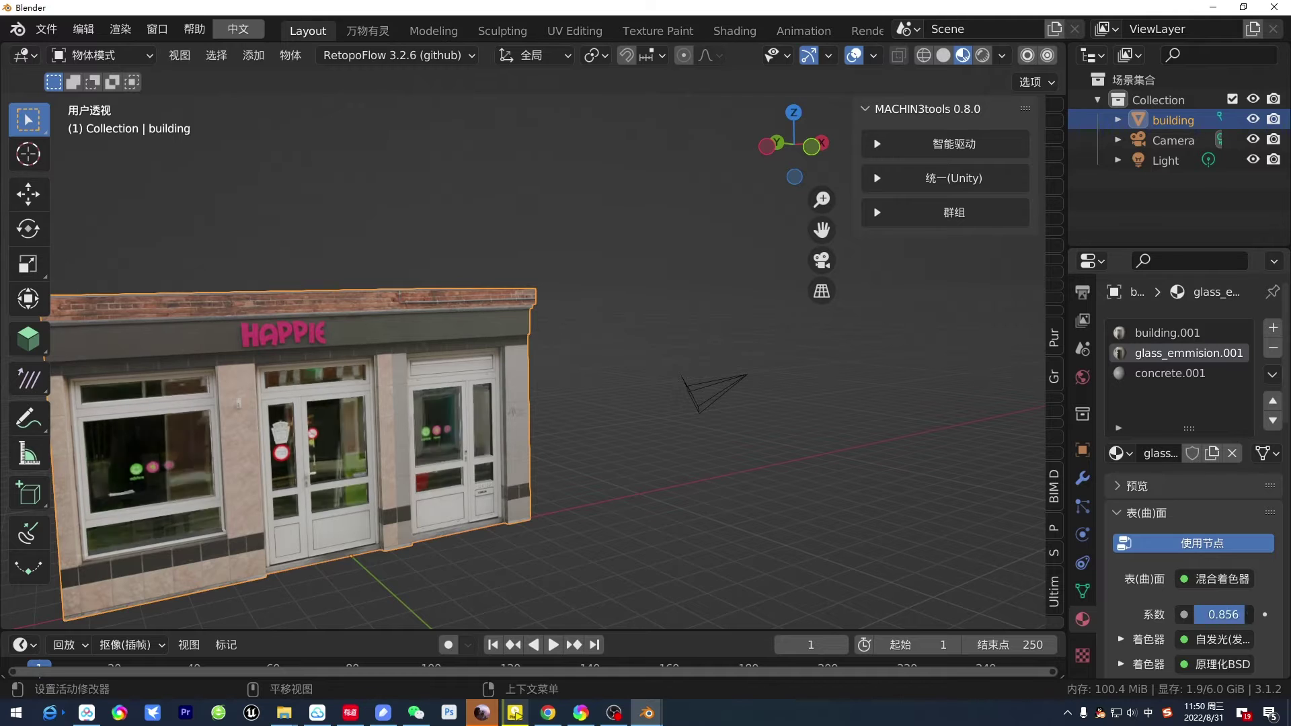
left_click_drag(1210, 614, 1241, 614)
left_click(1082, 479)
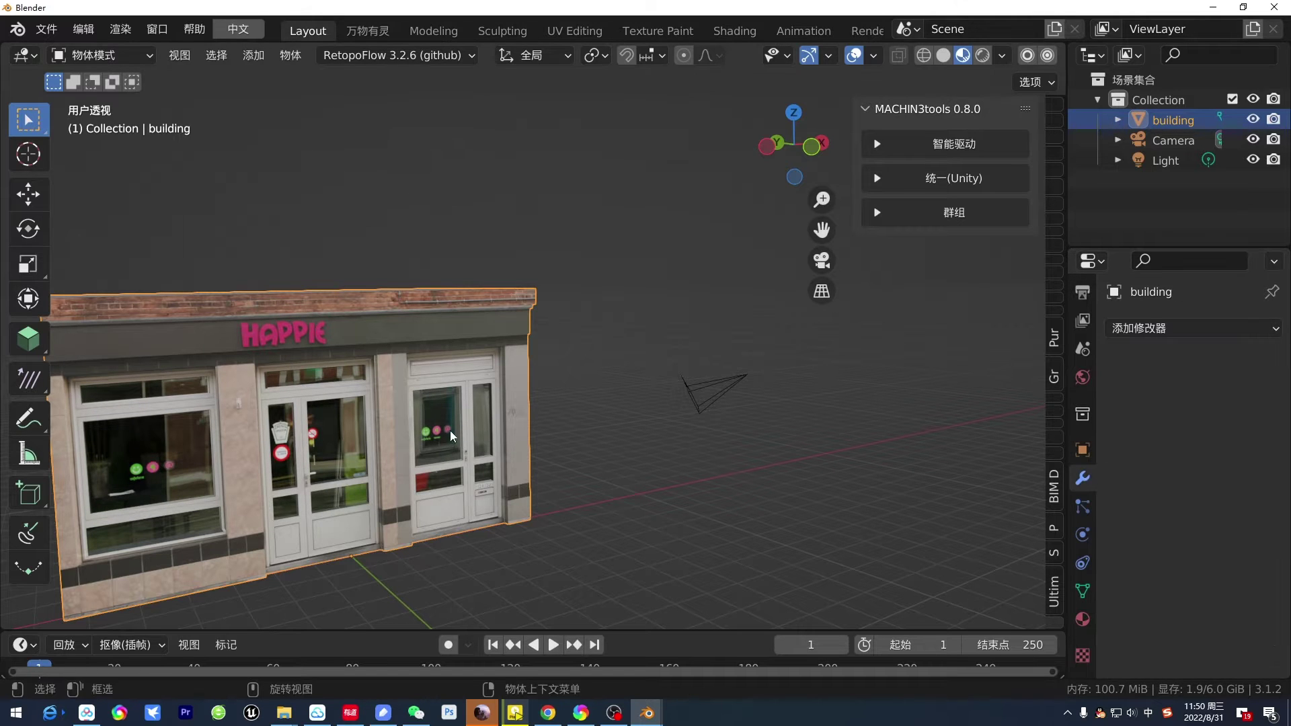
middle_click_drag(452, 436, 469, 413)
Step: Delete the Em shop 001 and bring back the city asset library panel
key("x")
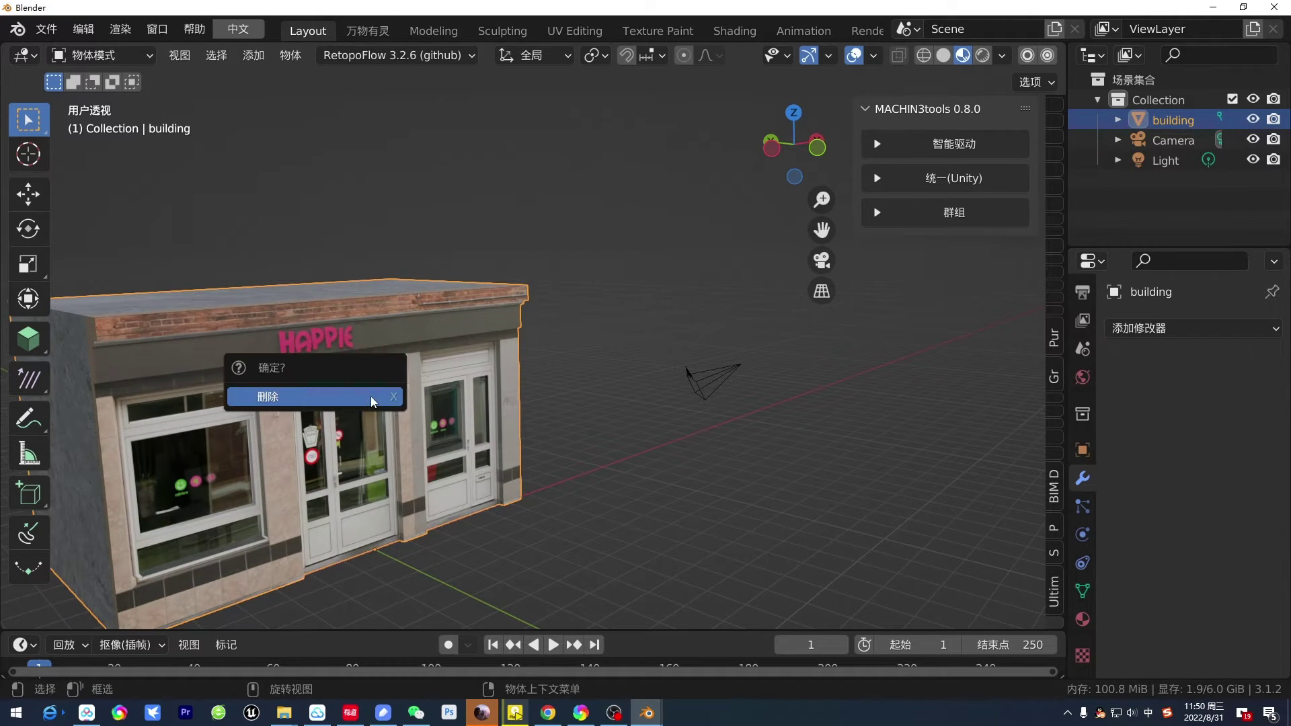
left_click(375, 397)
left_click(1054, 589)
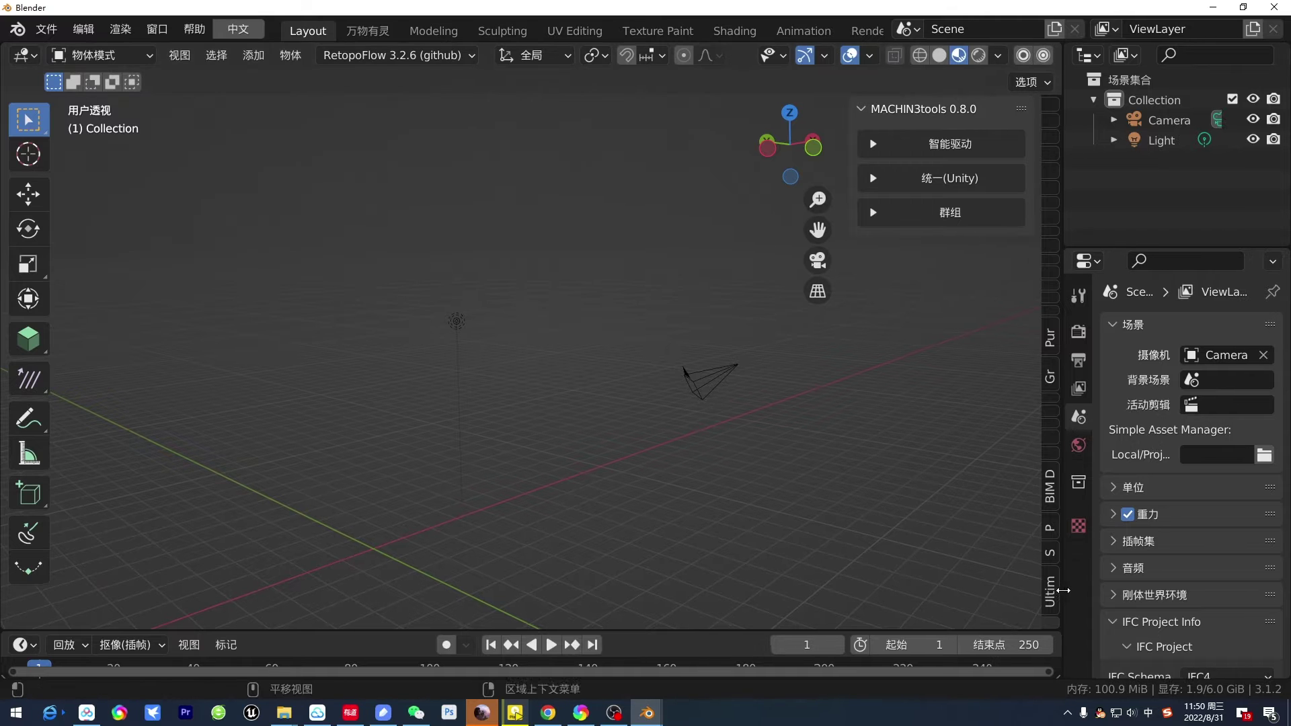
left_click(958, 171)
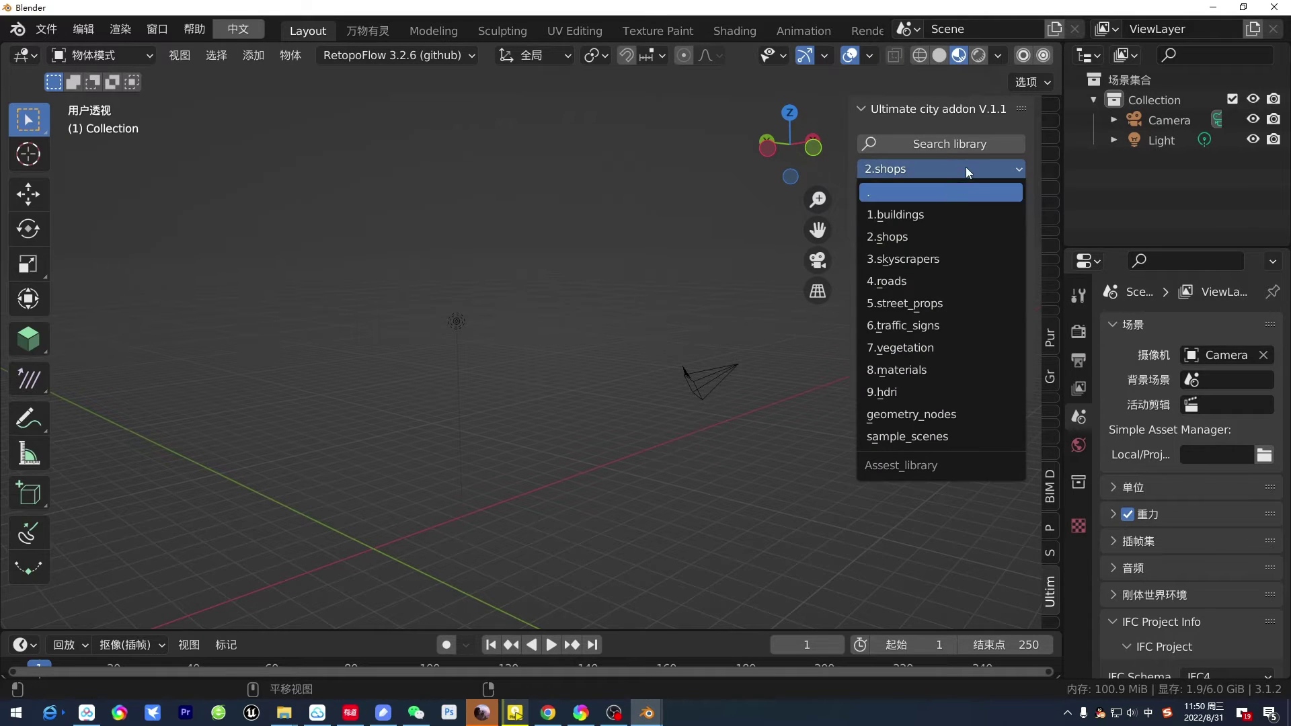
left_click(967, 234)
left_click(967, 237)
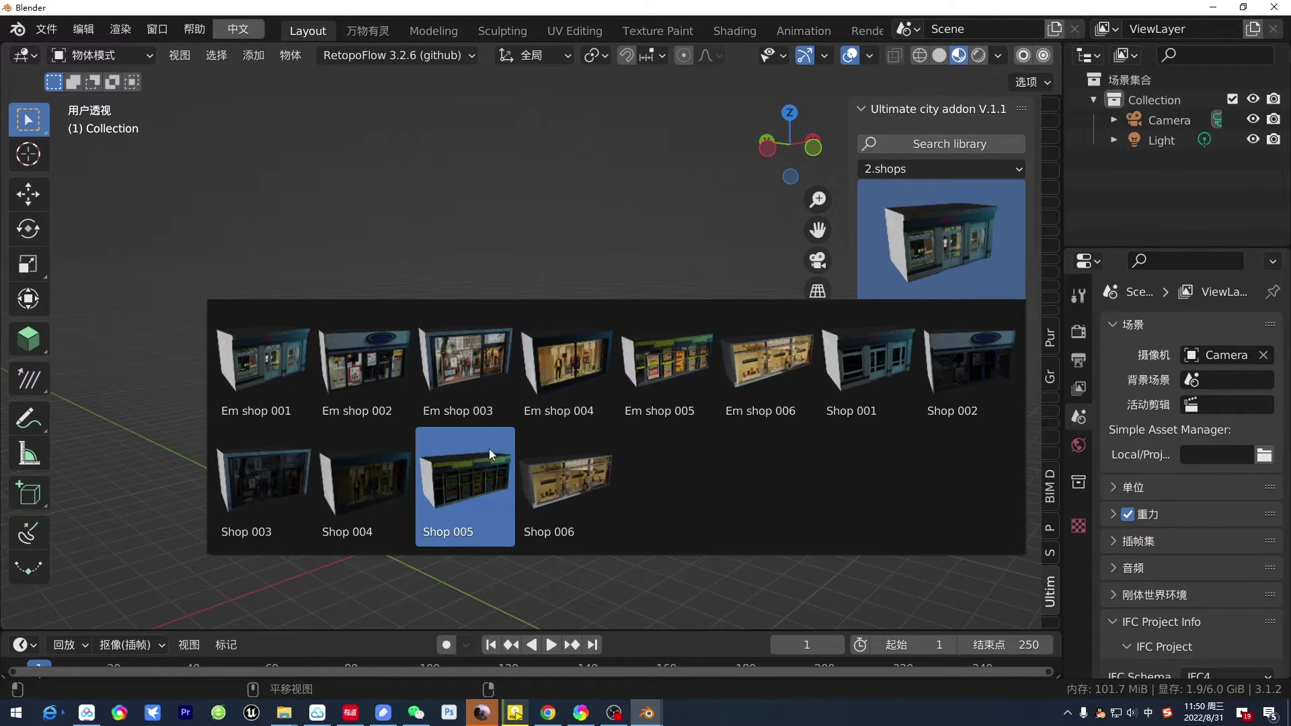
left_click(970, 230)
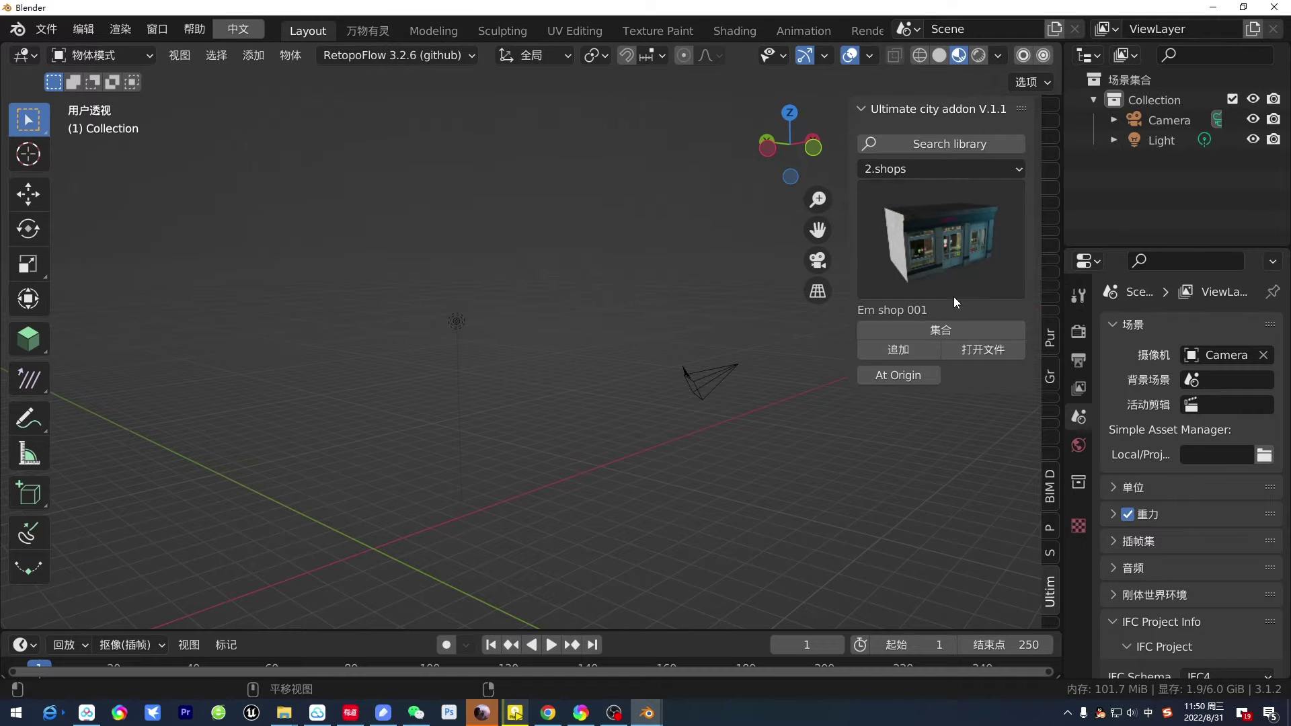
left_click(973, 220)
Step: Switch the library to 4.roads and choose the Road wet 05 curved road
left_click(957, 165)
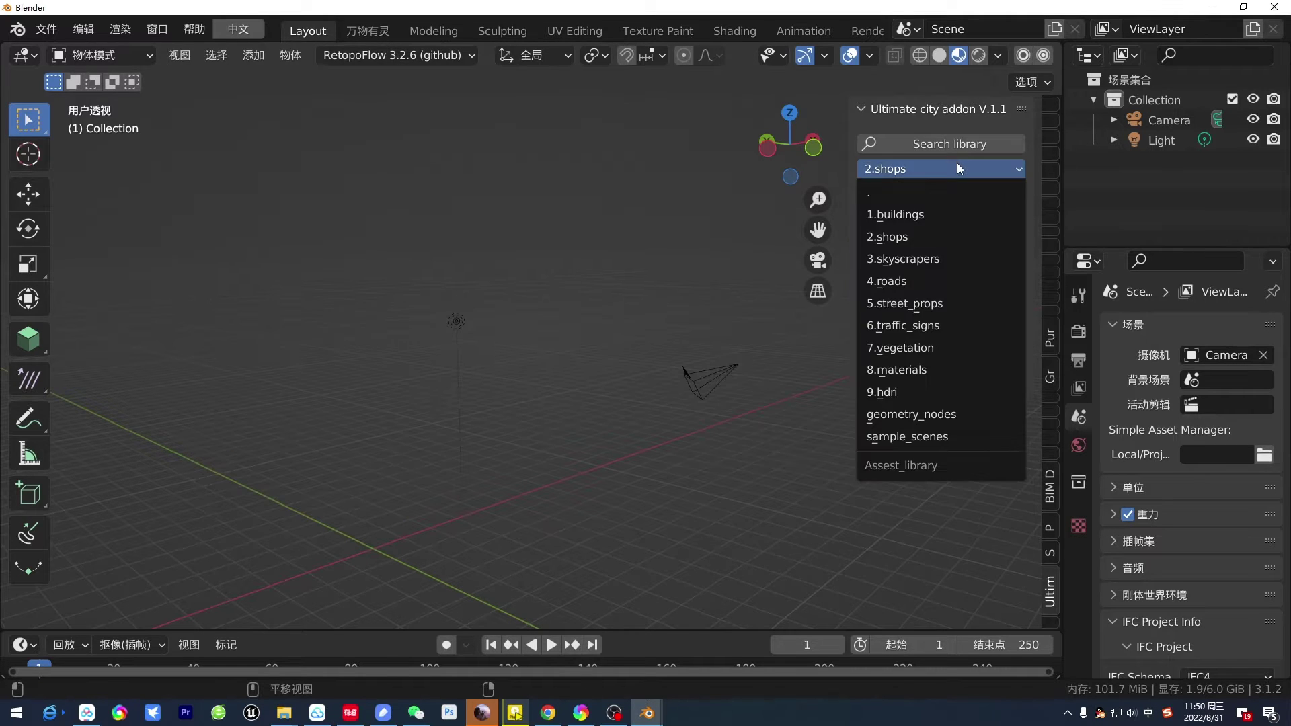
left_click(905, 266)
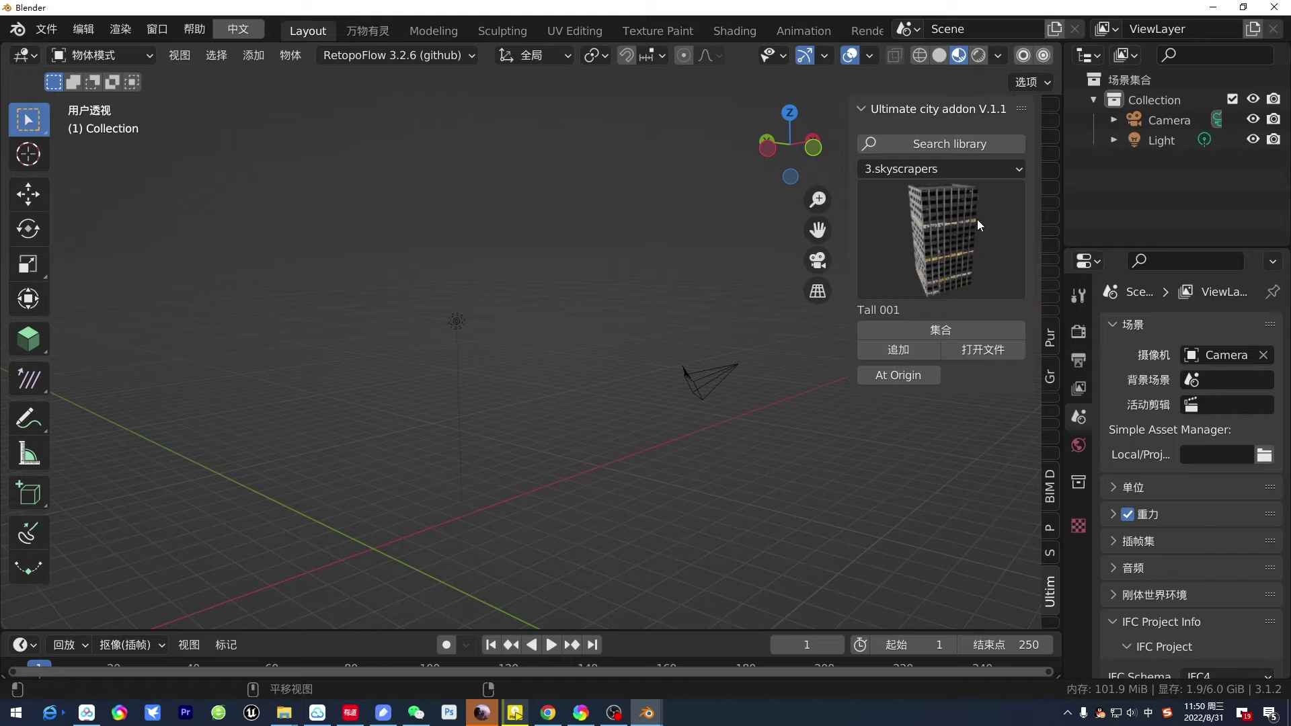
left_click(960, 219)
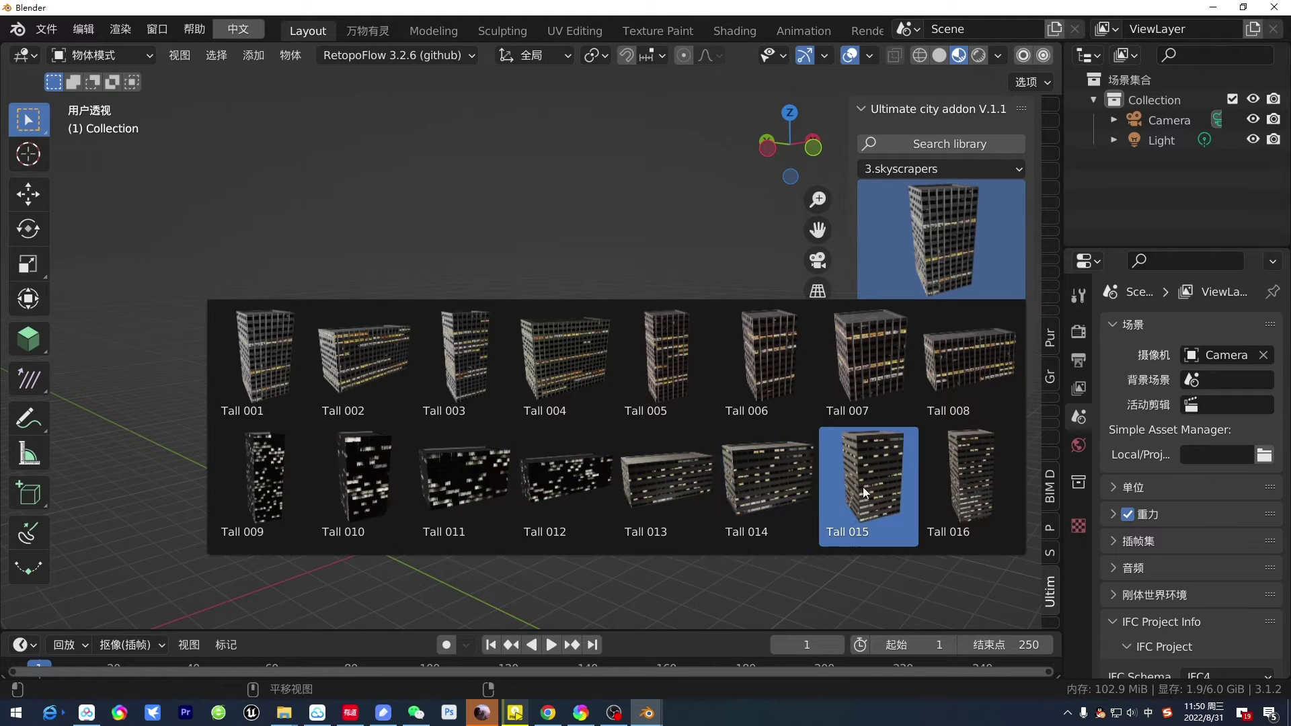
left_click(972, 171)
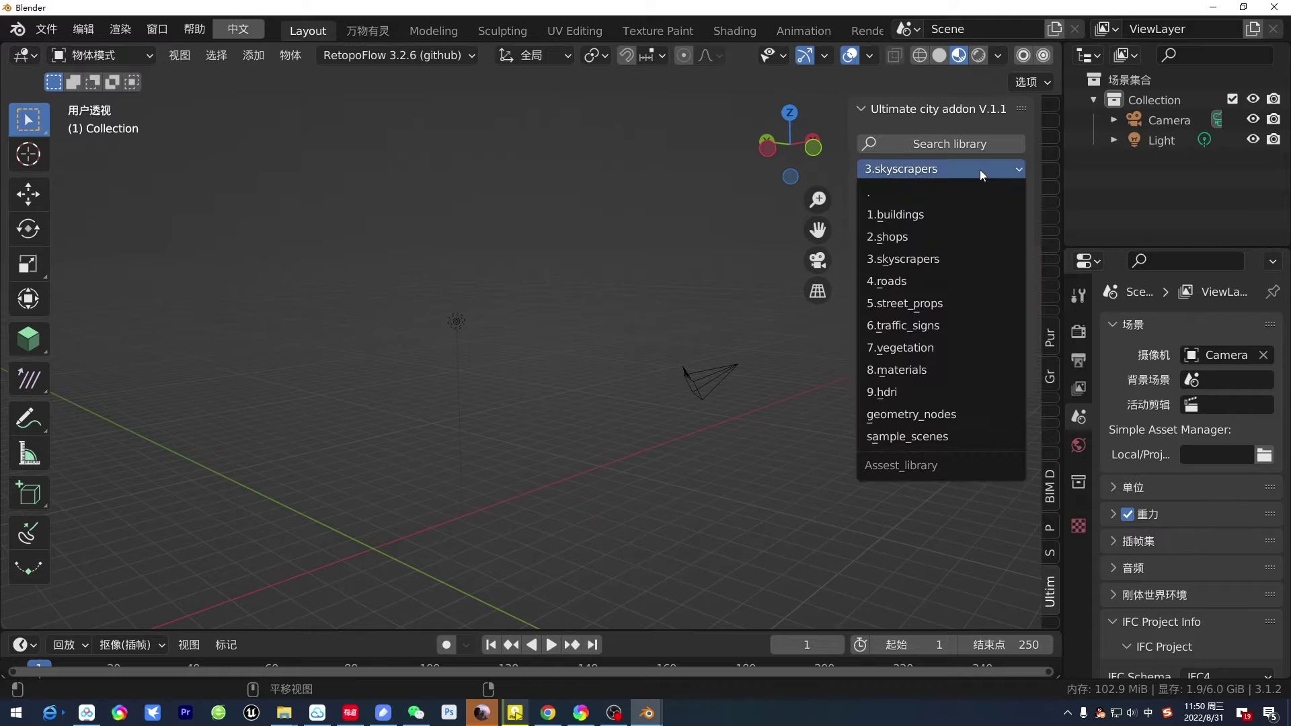
left_click(968, 281)
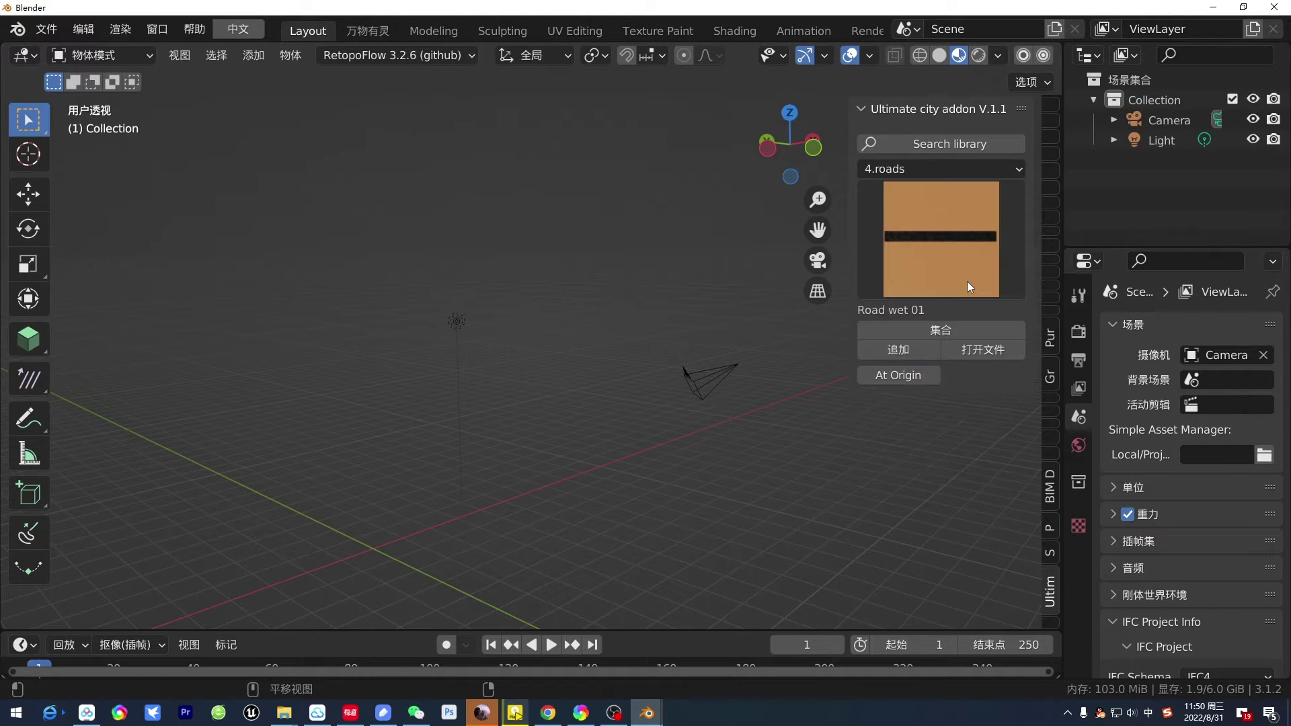
left_click(967, 243)
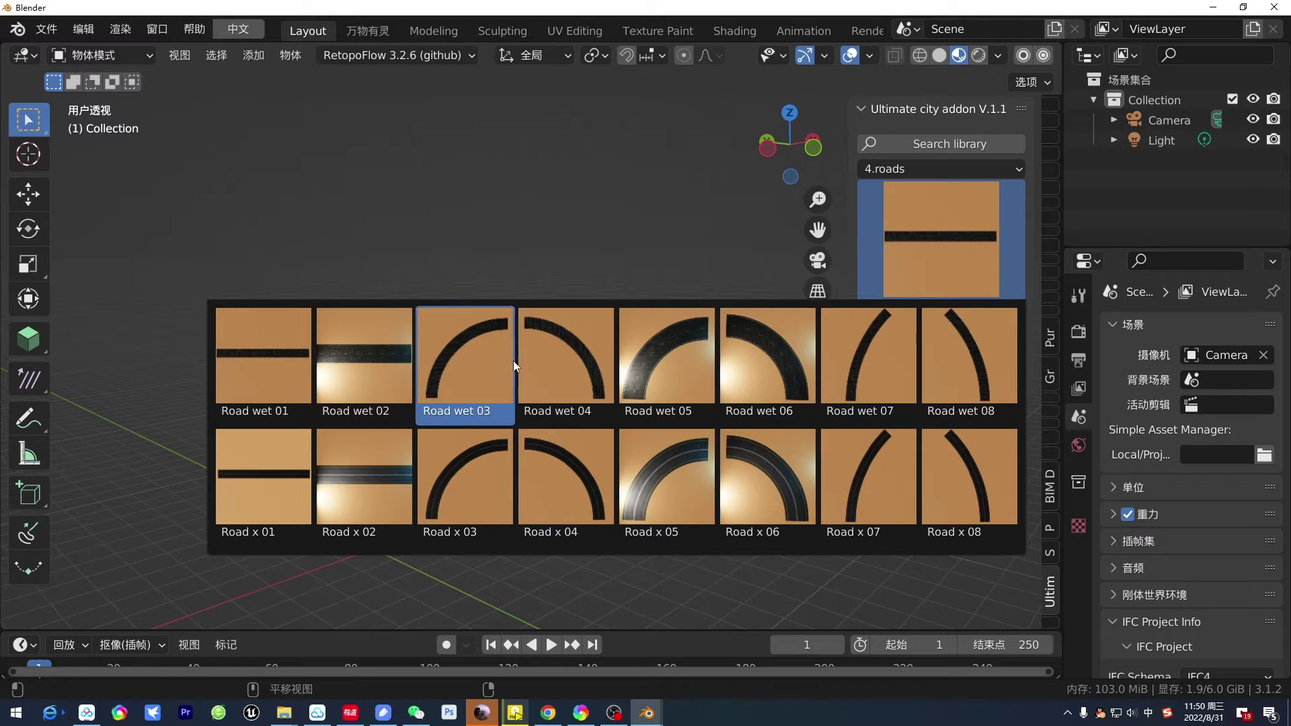
left_click(668, 350)
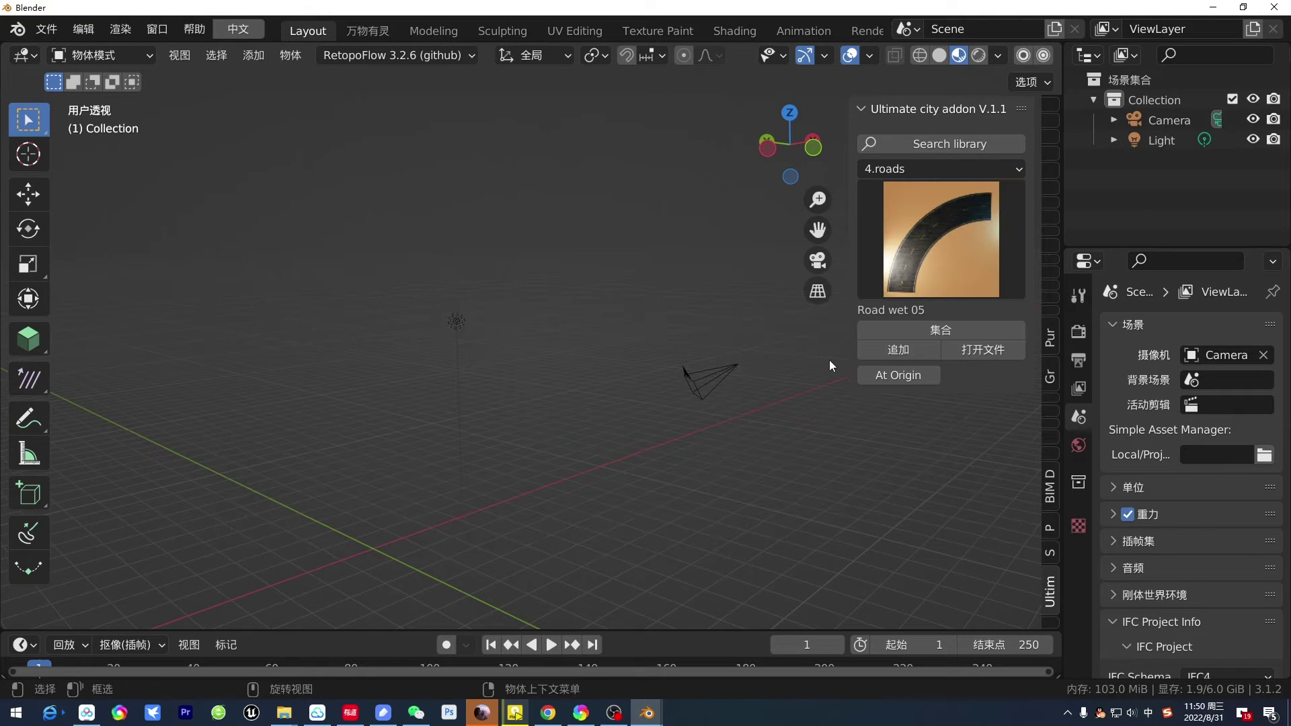
Step: Append the Road wet 05 curved road as Plane.006 and select it
left_click(908, 349)
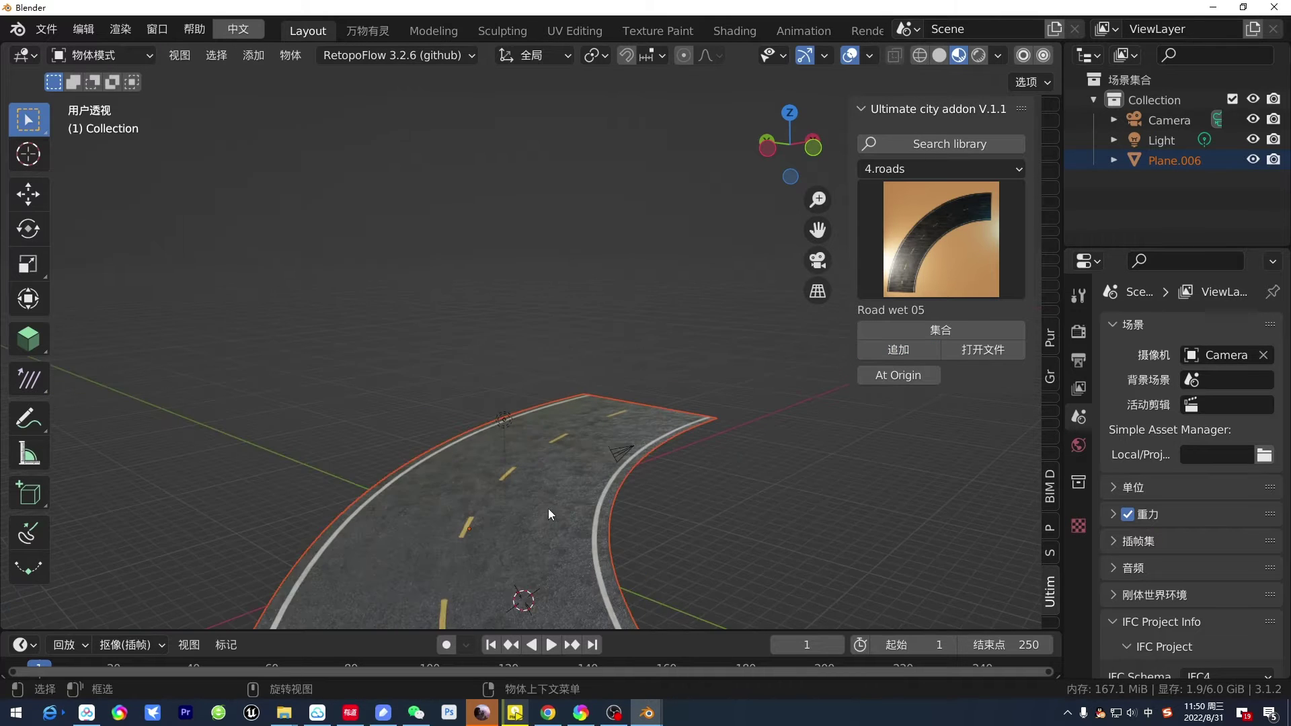
mouse_move(548, 508)
middle_mouse_down()
mouse_move(666, 542)
mouse_move(768, 497)
mouse_move(713, 480)
mouse_move(605, 474)
middle_mouse_up()
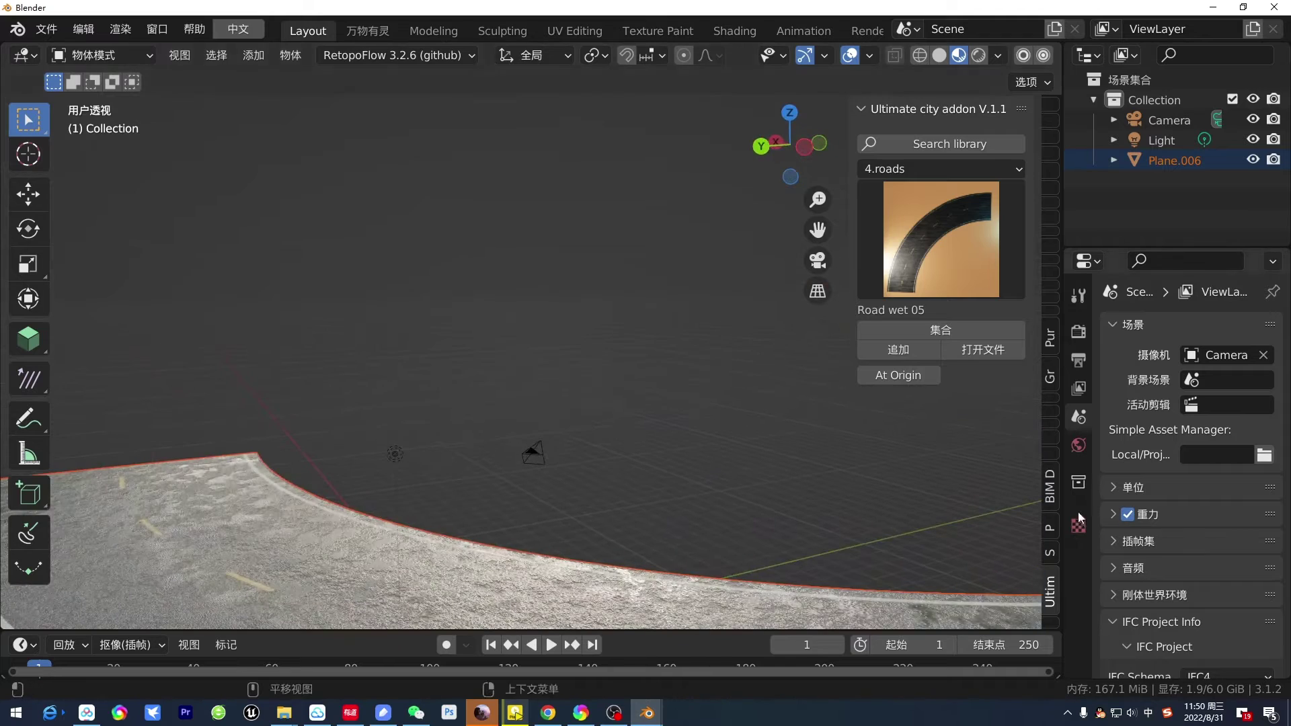
left_click(480, 552)
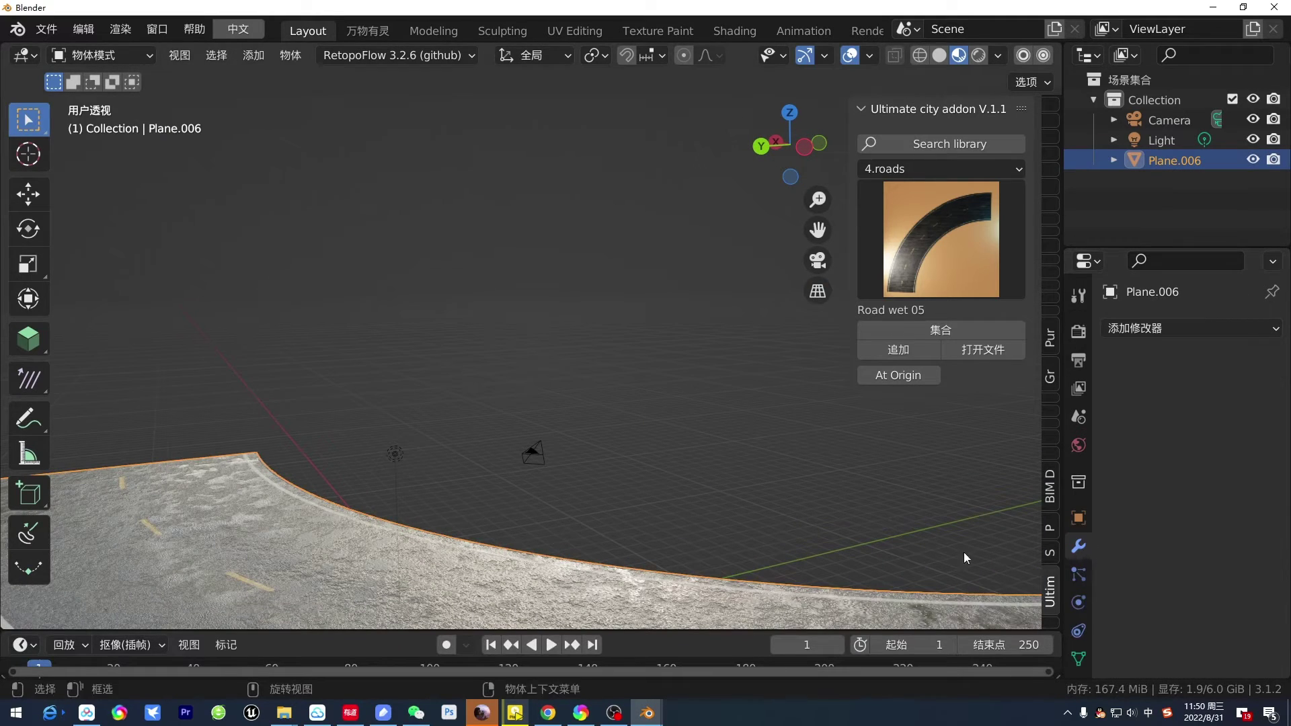
mouse_move(725, 576)
middle_mouse_down()
mouse_move(737, 592)
mouse_move(765, 549)
mouse_move(782, 612)
mouse_move(902, 575)
mouse_move(987, 527)
mouse_move(872, 559)
middle_mouse_up()
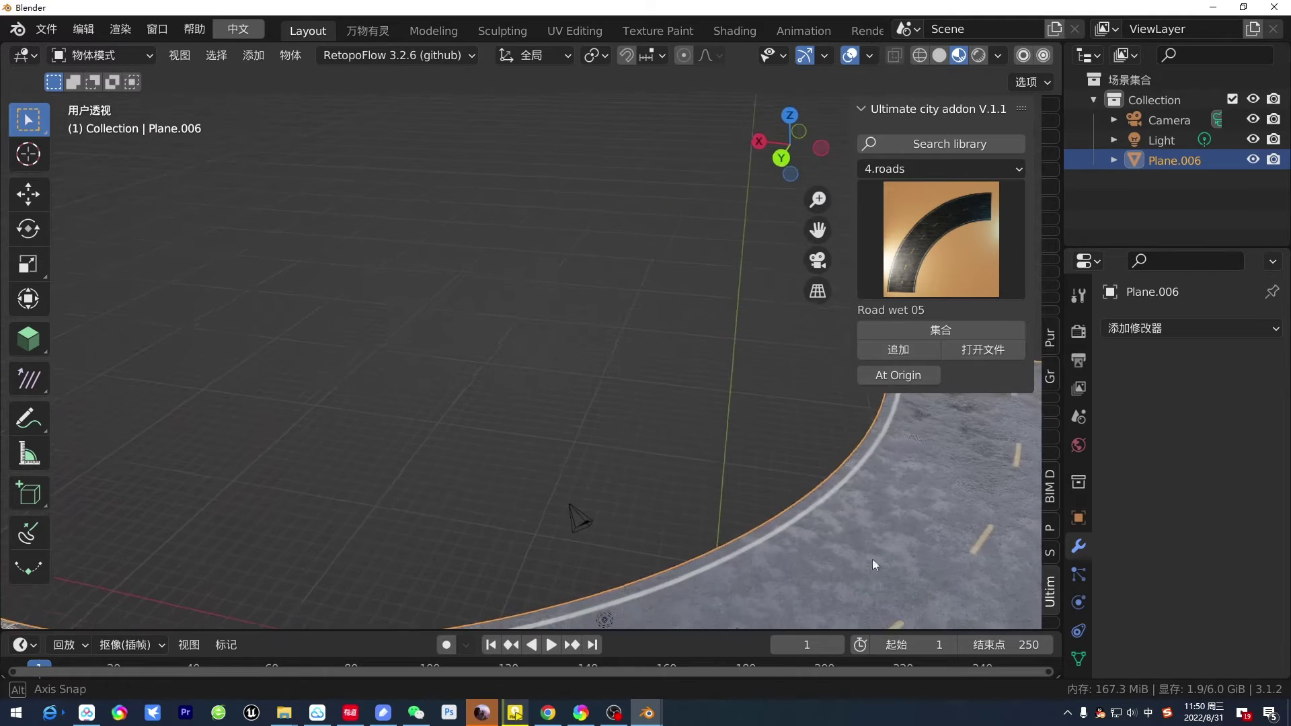
left_click(956, 230)
Step: Browse the street_props asset thumbnails in the city library
left_click(920, 169)
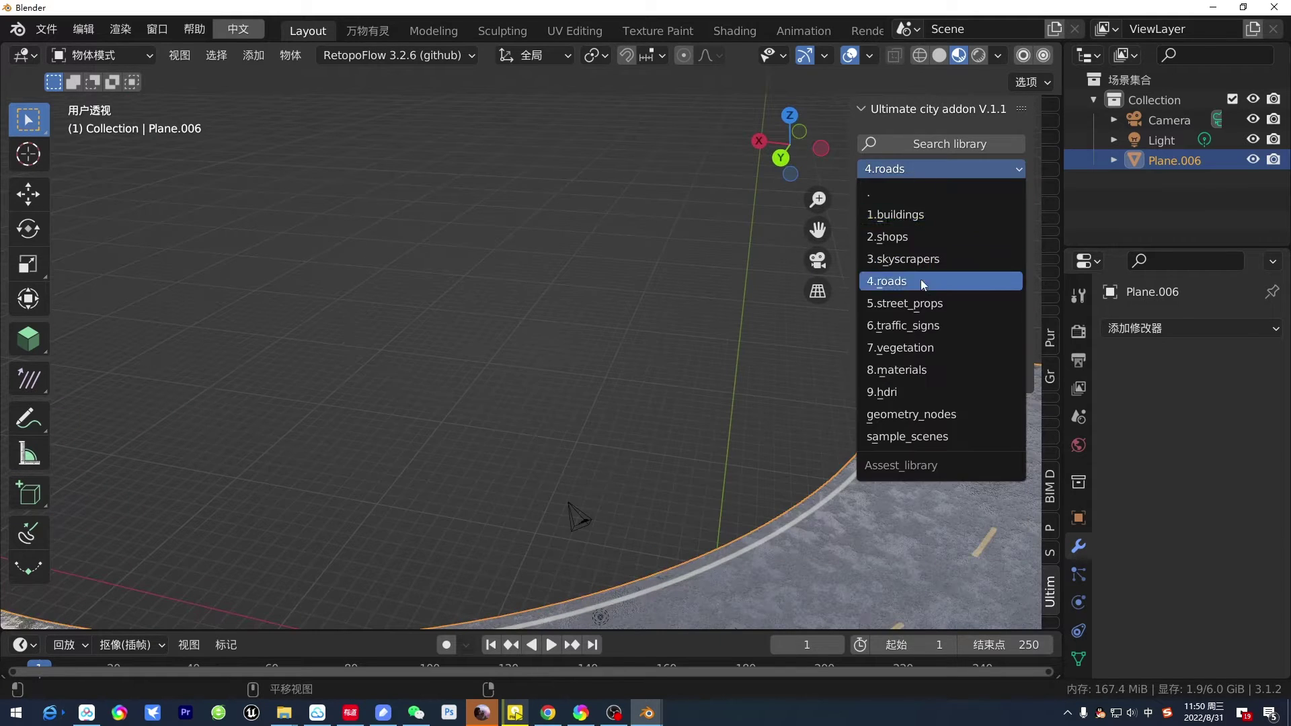
left_click(941, 303)
left_click(961, 255)
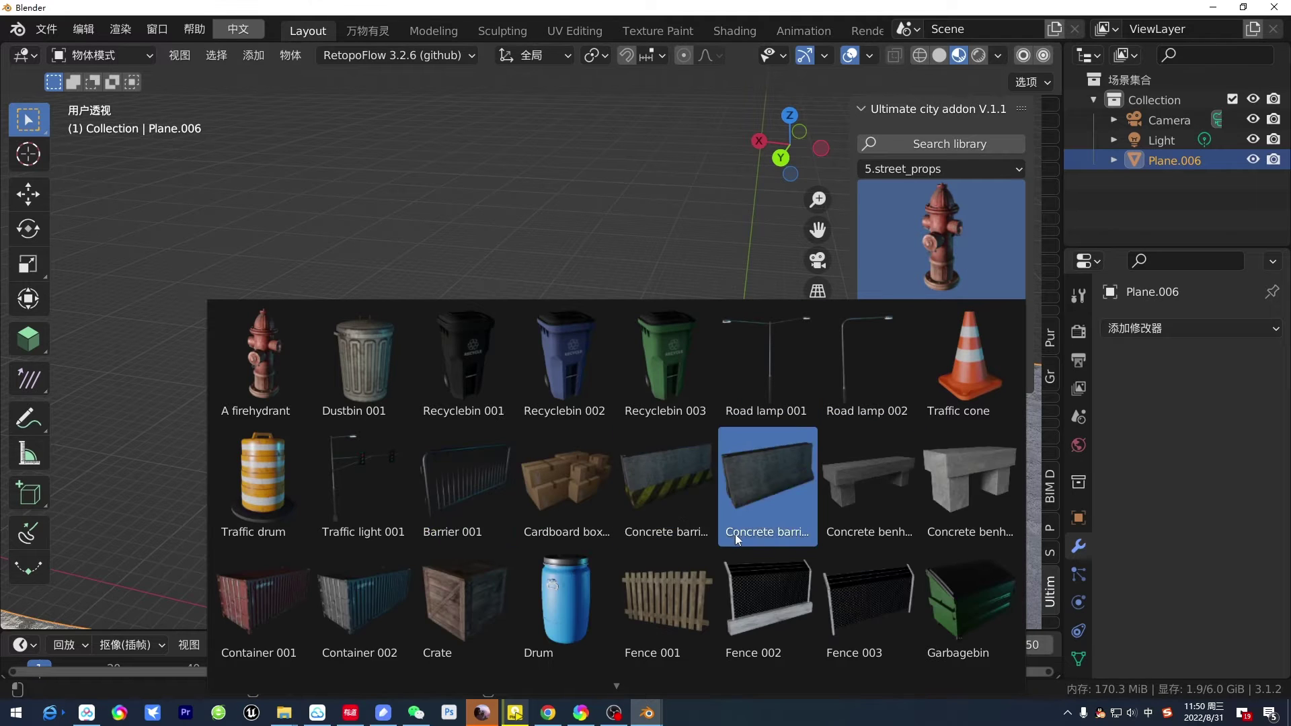
left_click(947, 169)
left_click(939, 345)
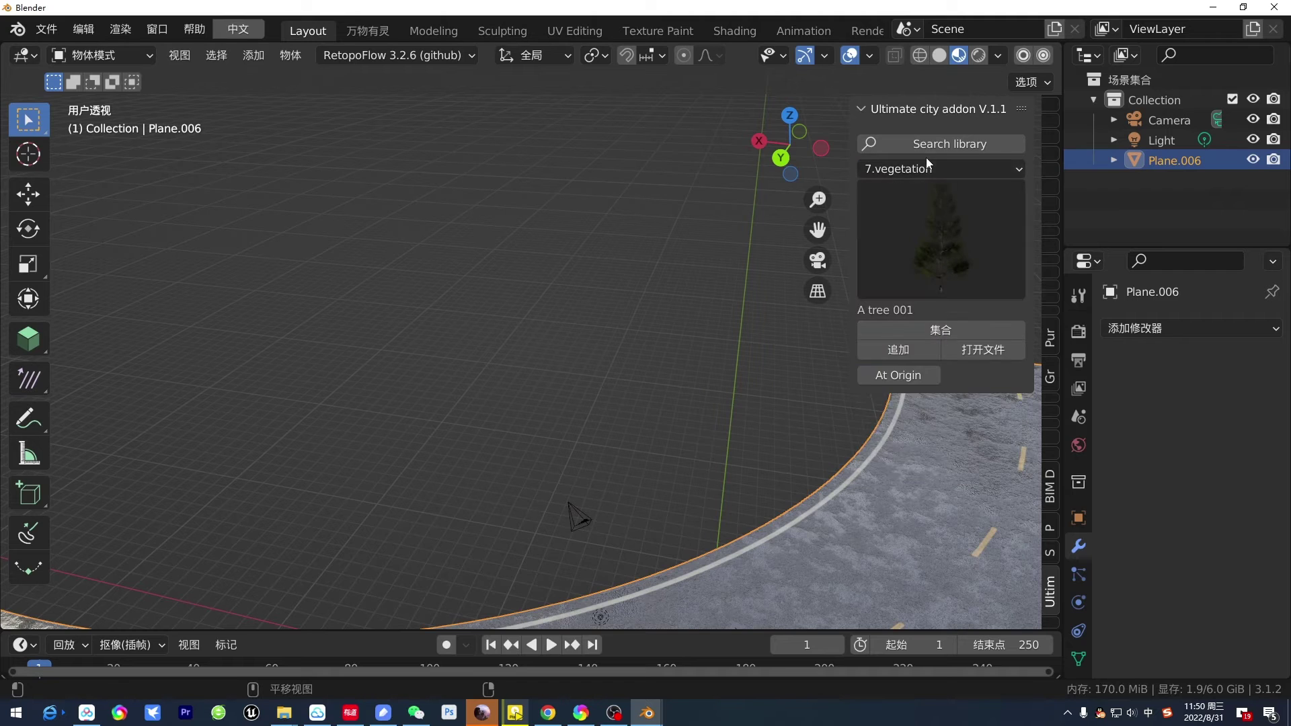
Step: Look through the traffic_signs assets, then return to the 7.vegetation thumbnail grid
left_click(928, 166)
left_click(938, 332)
left_click(954, 259)
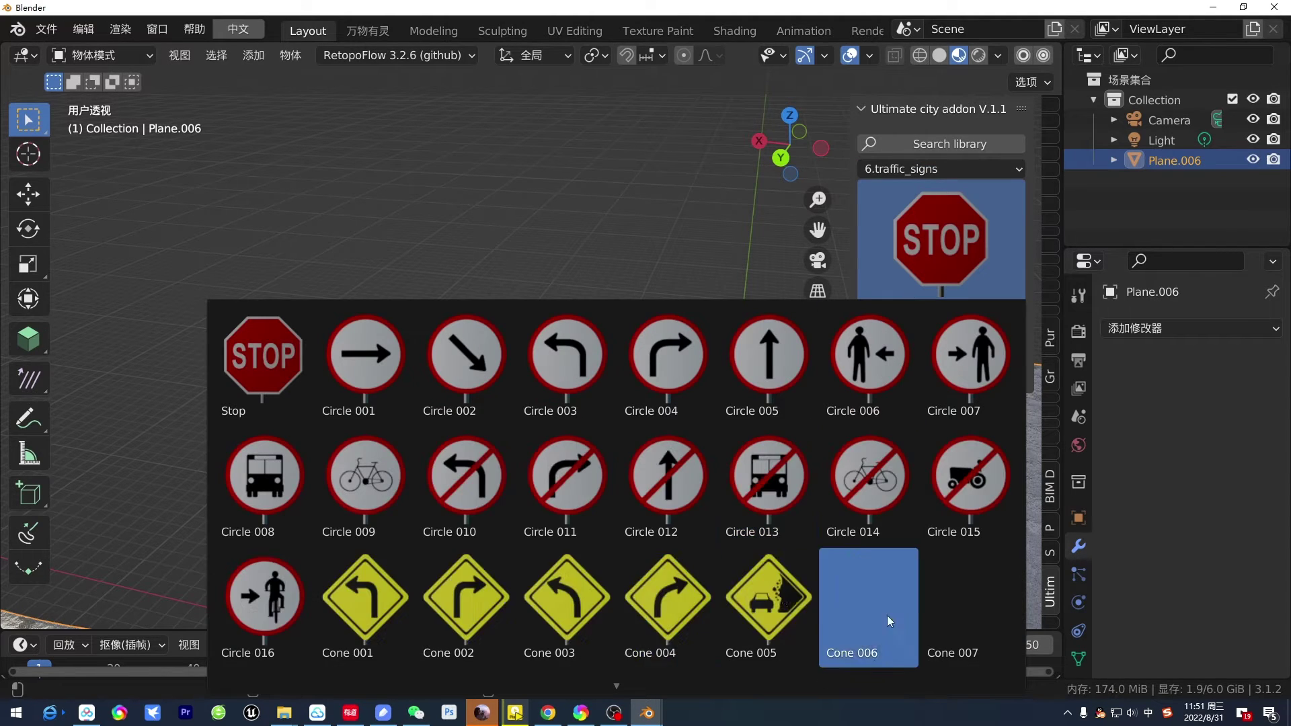
left_click(967, 171)
left_click(921, 353)
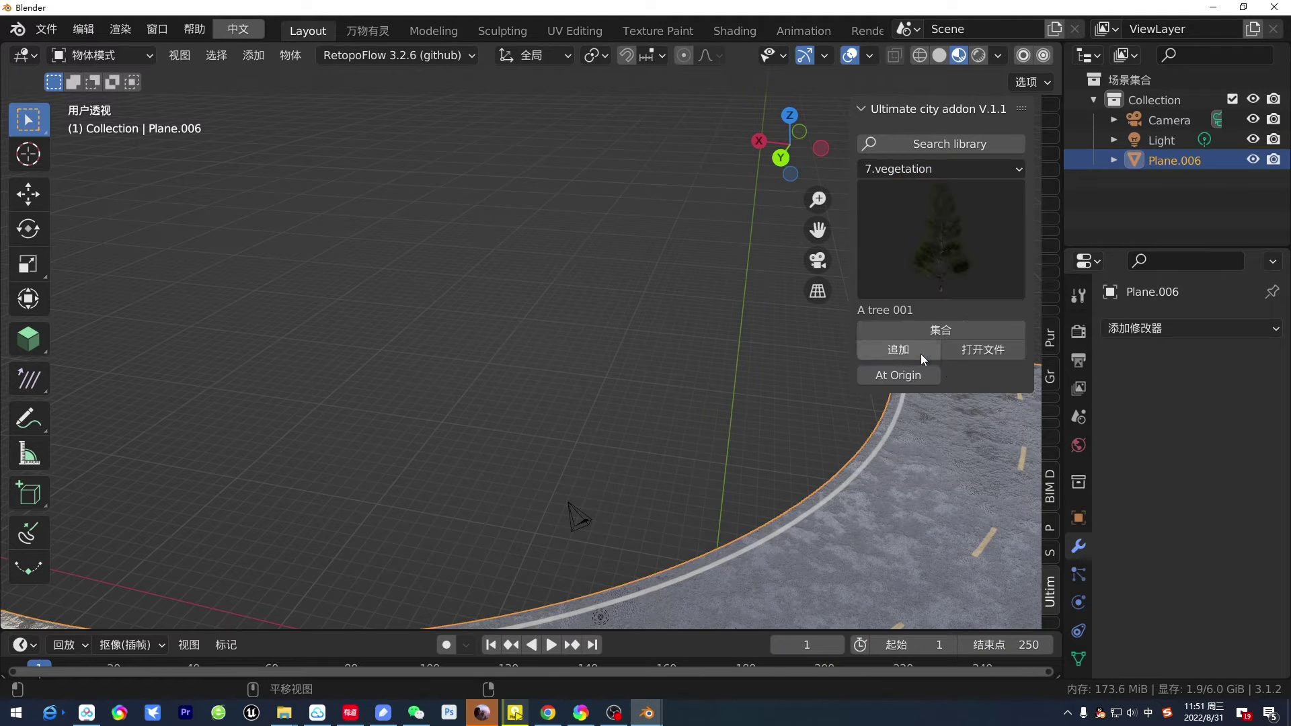
left_click(946, 234)
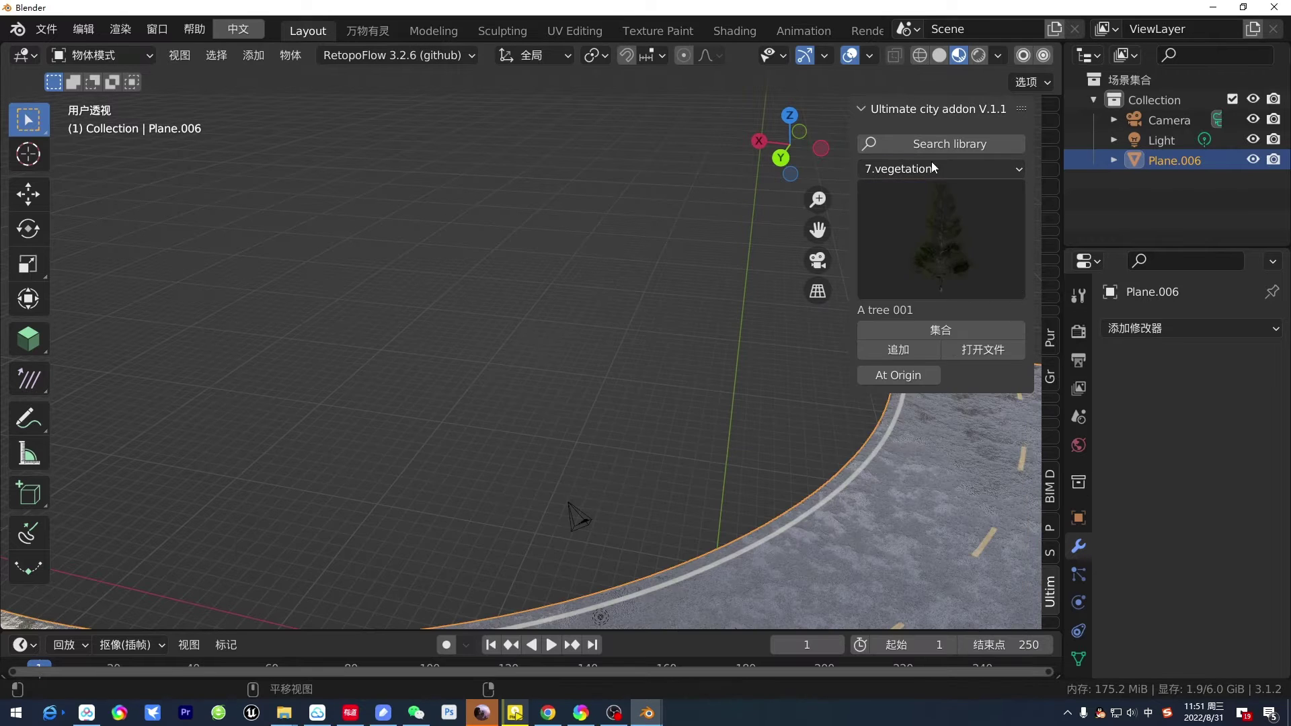
Step: Switch the city library to 8.materials and append the A ground 001 material
left_click(931, 166)
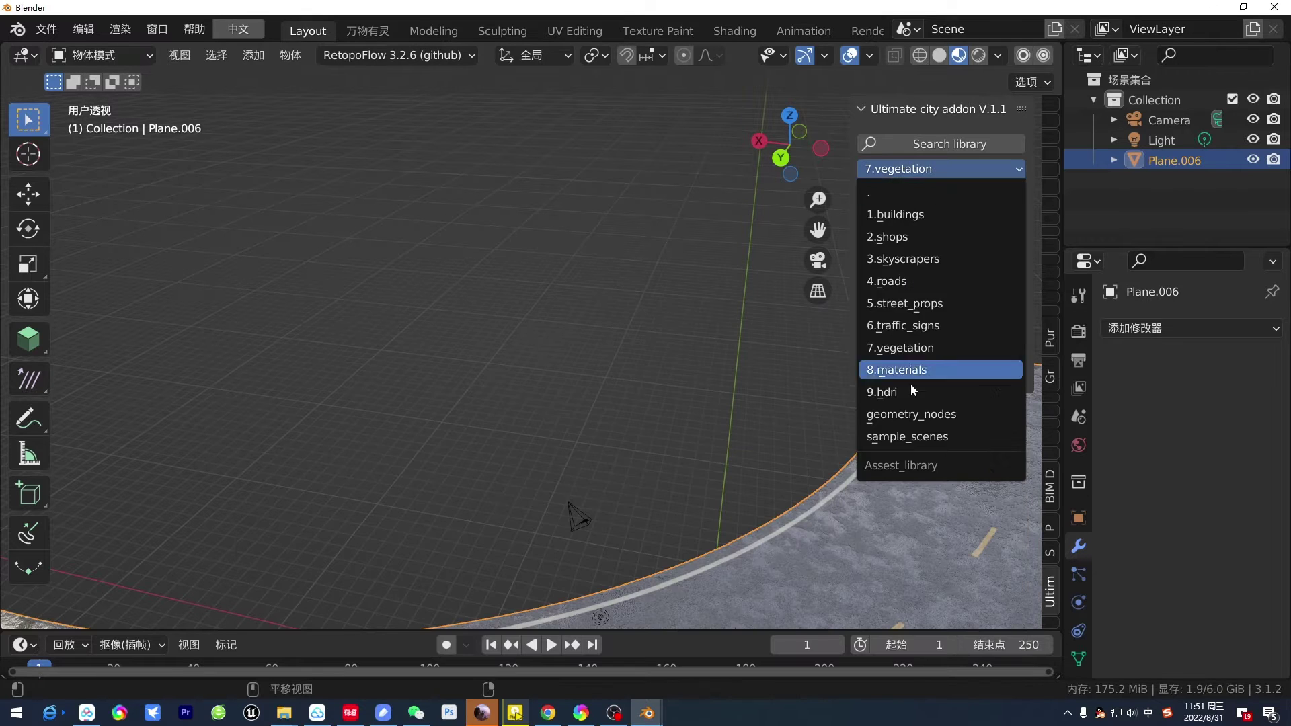
left_click(922, 369)
left_click(945, 239)
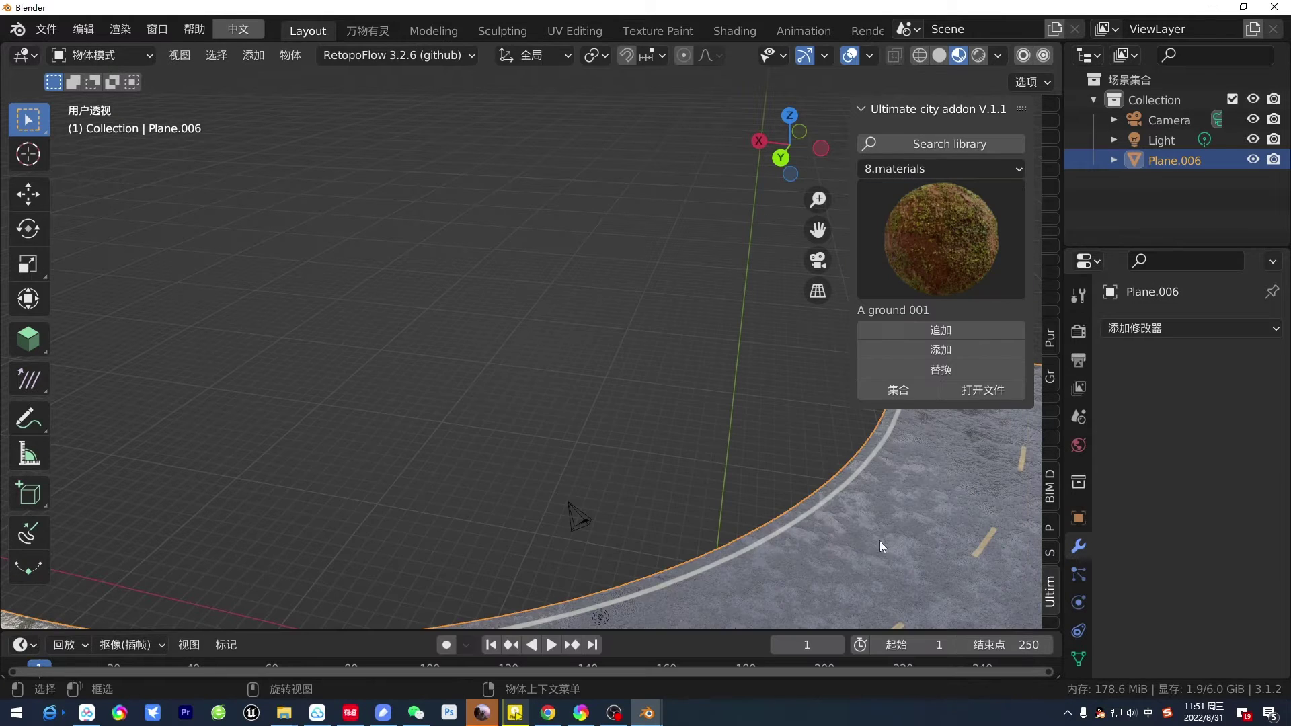
middle_click_drag(667, 391, 455, 236, "shift")
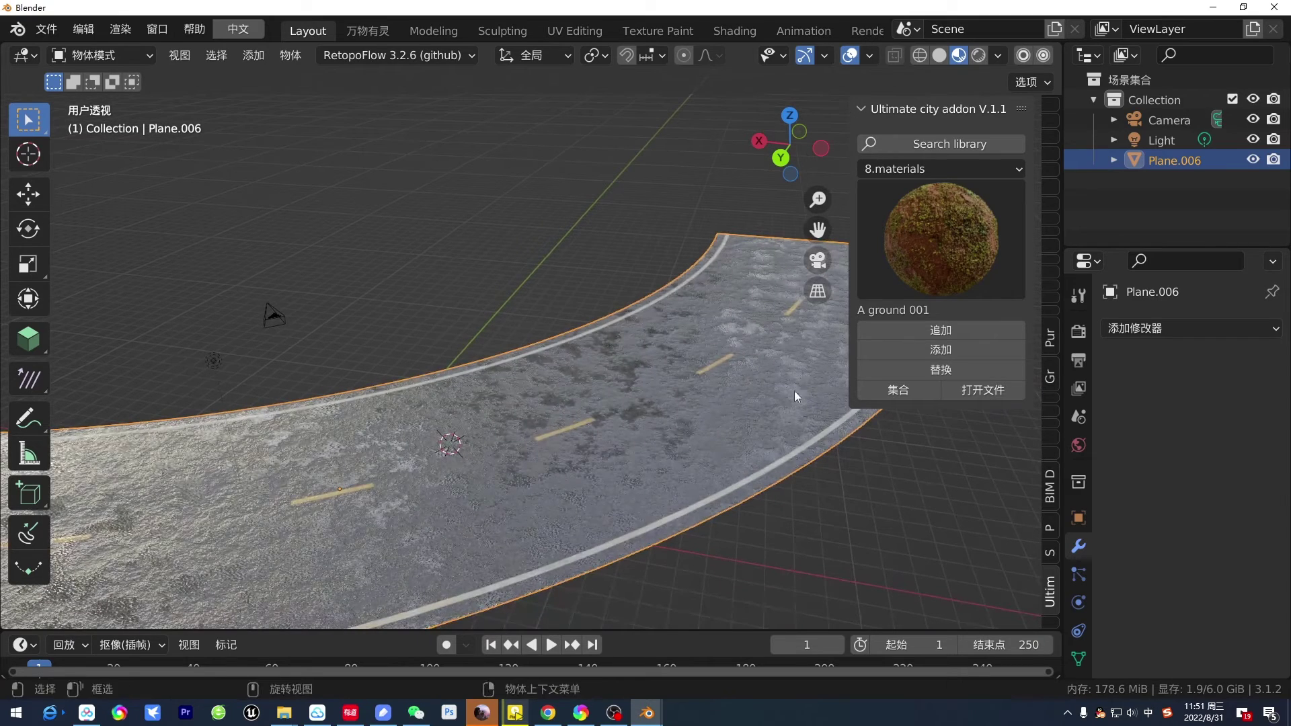
left_click(972, 329)
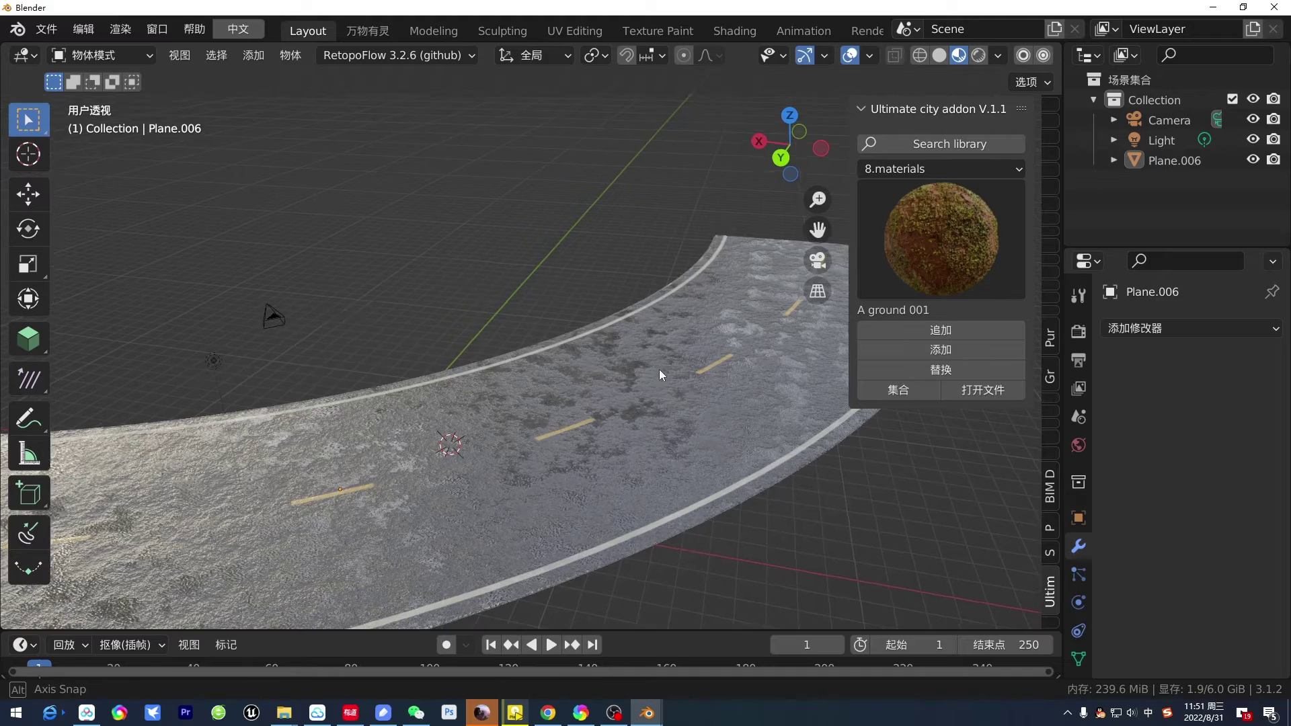
Step: Select the Plane.006 road and add A ground 001 to it
mouse_move(659, 370)
middle_mouse_down()
mouse_move(477, 338)
mouse_move(374, 418)
mouse_move(505, 411)
middle_mouse_up()
left_click(728, 417)
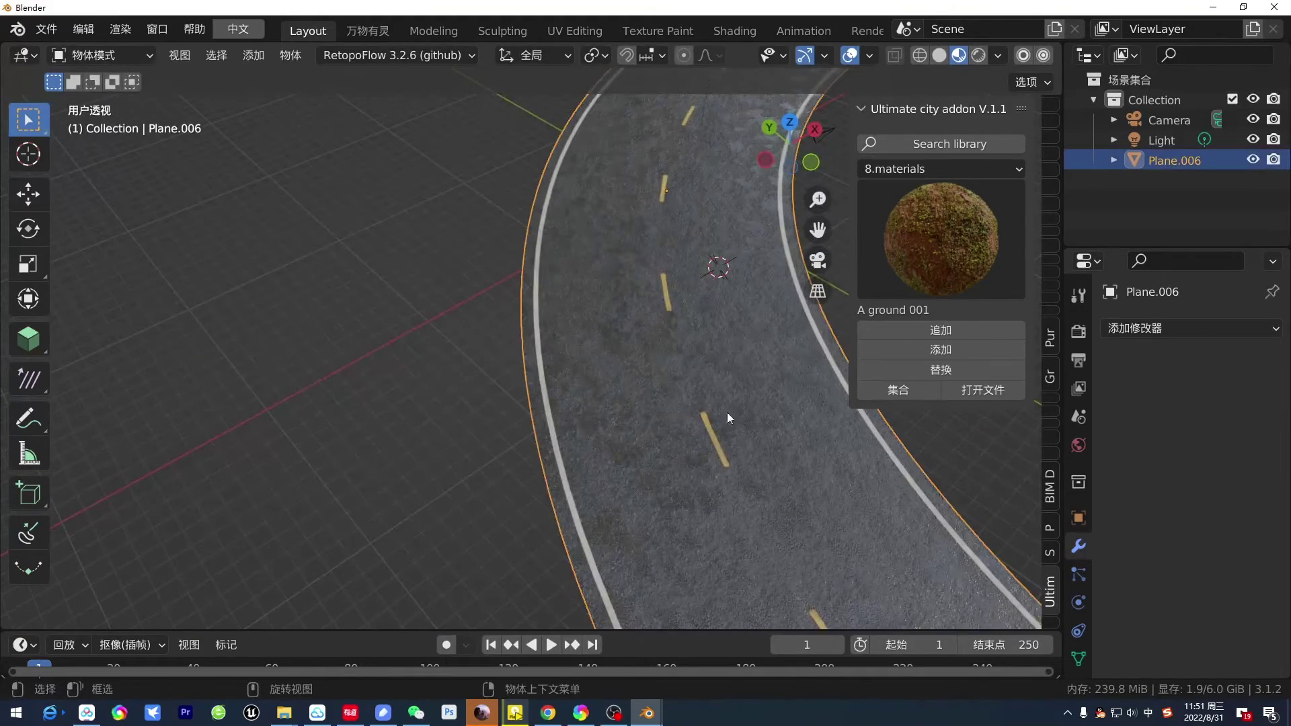
mouse_move(767, 408)
middle_mouse_down("shift")
mouse_move(491, 330)
mouse_move(566, 313)
middle_mouse_up("shift")
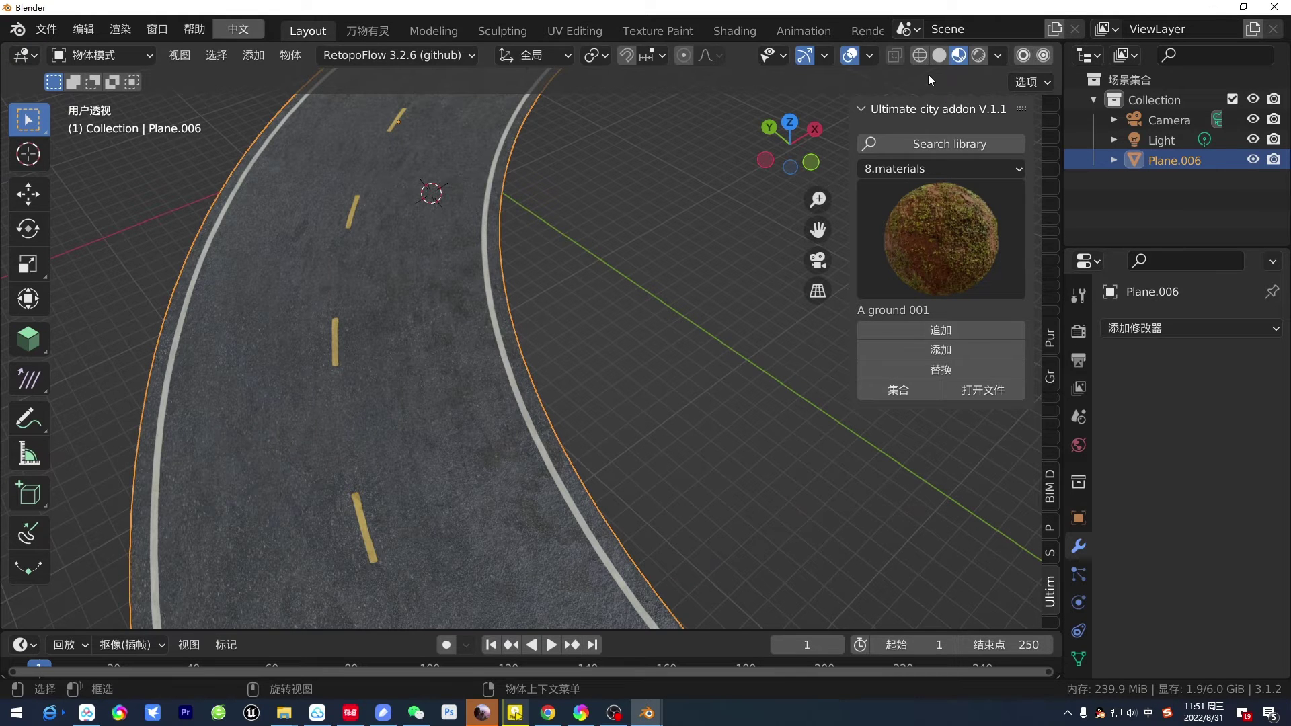
left_click(938, 56)
mouse_move(592, 310)
middle_mouse_down()
mouse_move(658, 279)
mouse_move(527, 323)
middle_mouse_up()
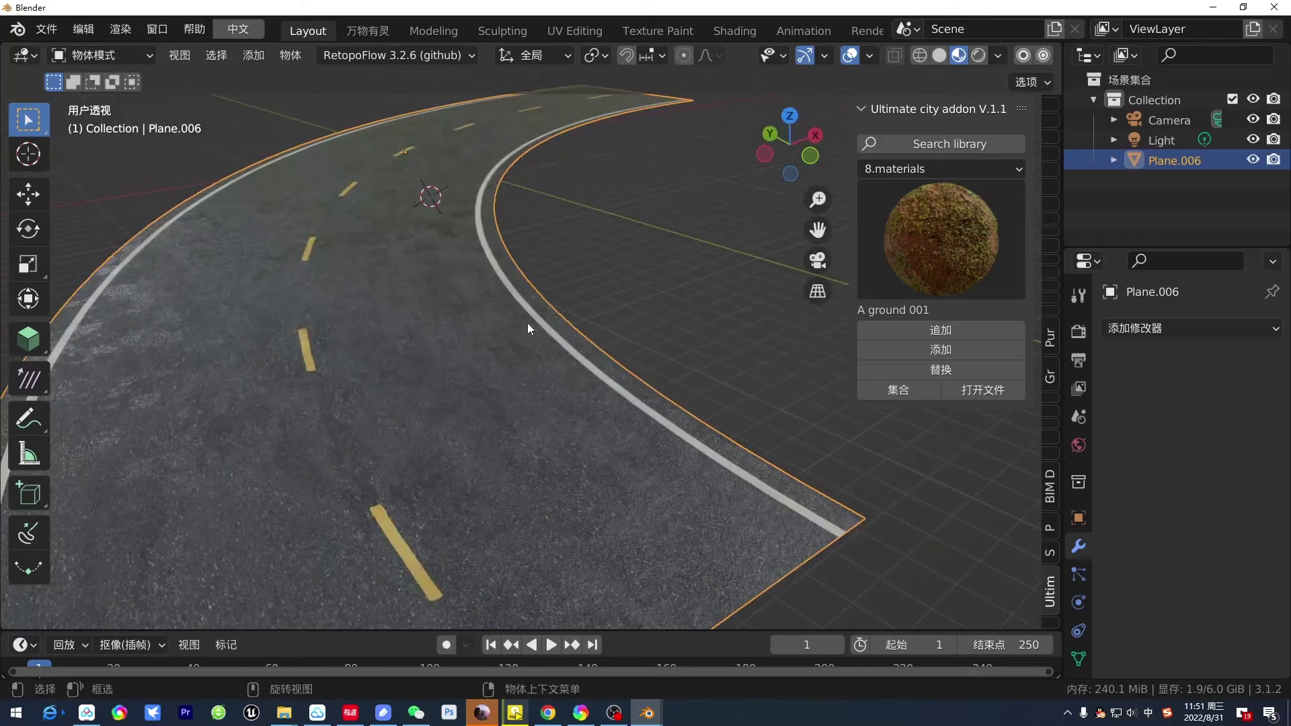
left_click(972, 346)
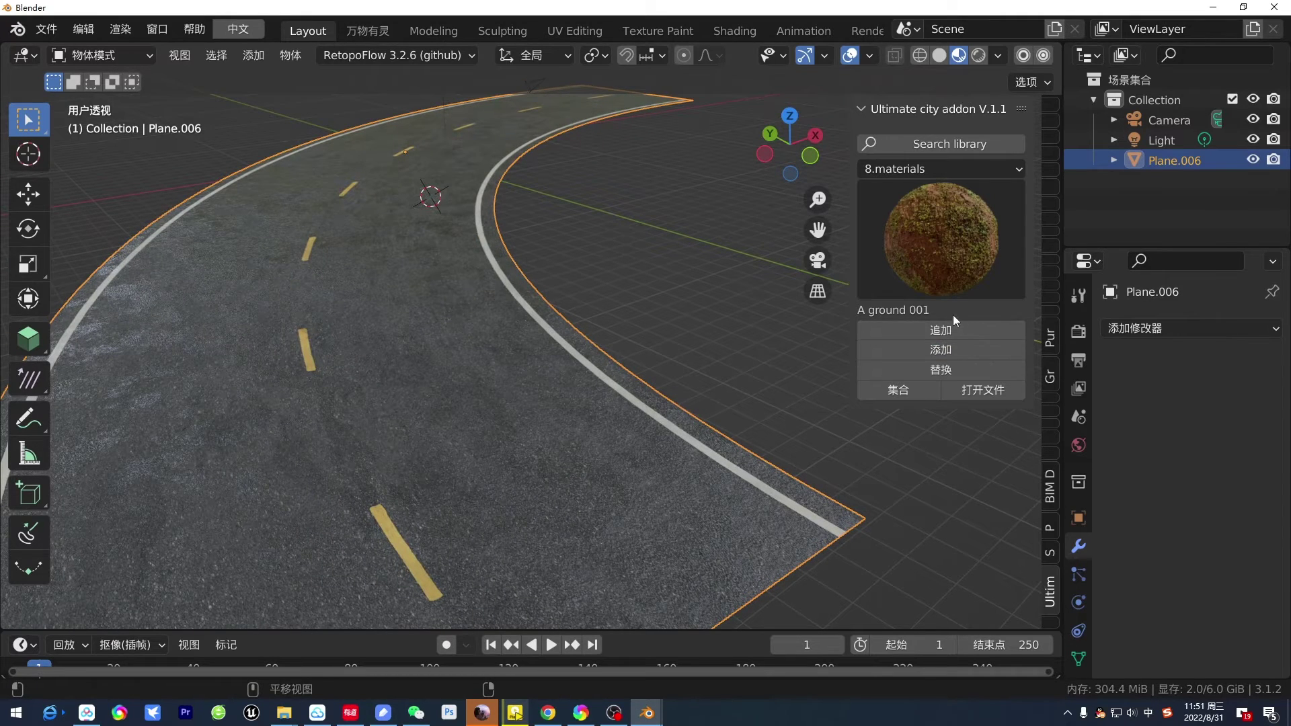
left_click(960, 244)
scroll(380, 357, "down", 3)
Step: Add a mesh plane beside the road, scaled up to about 11 times
scroll(380, 358, "down", 2)
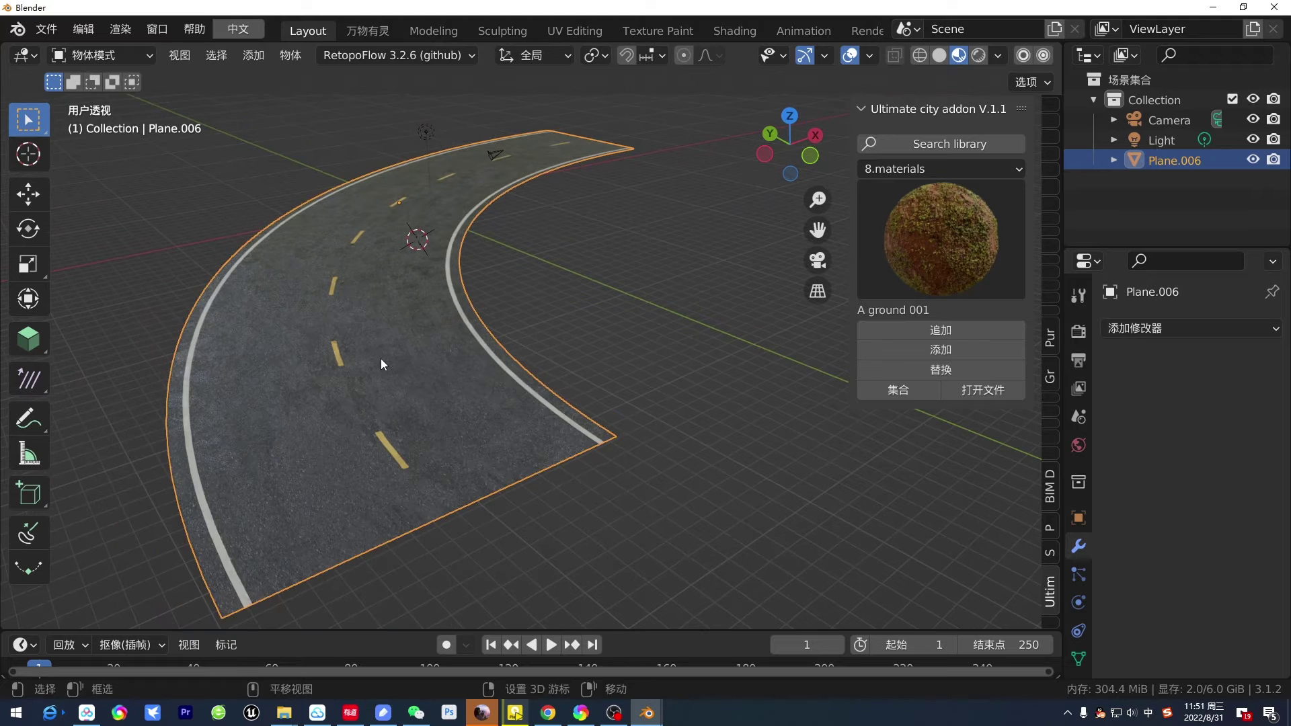
key("shift+a")
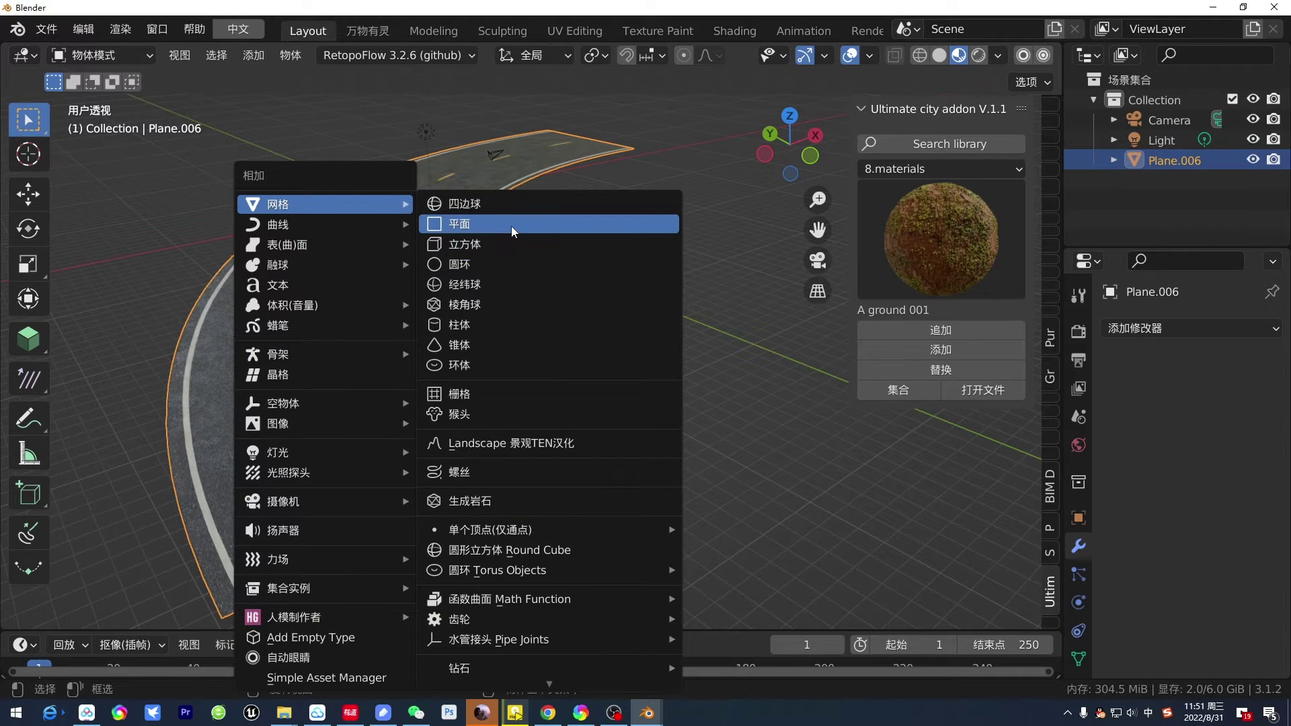
left_click(512, 226)
key("shift+space")
key("g")
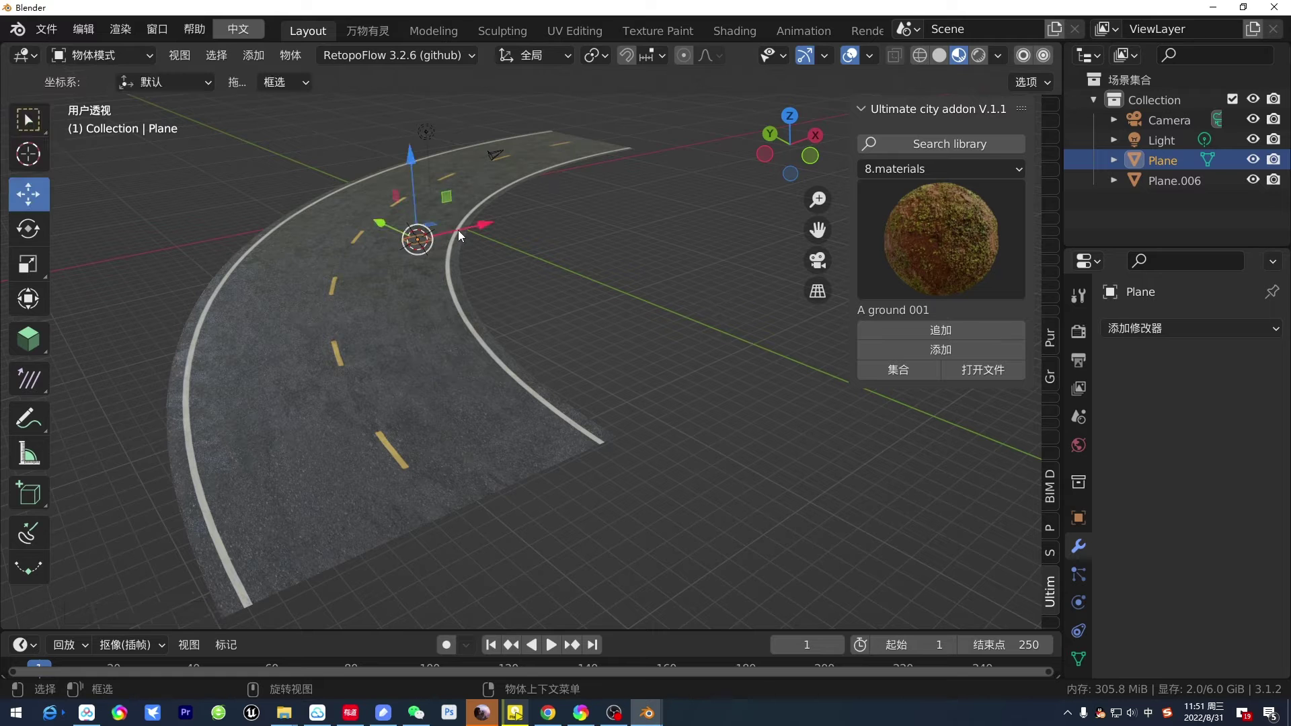
mouse_move(458, 230)
left_mouse_down()
mouse_move(599, 216)
mouse_move(1278, 592)
left_mouse_up()
key("shift+space")
key("s")
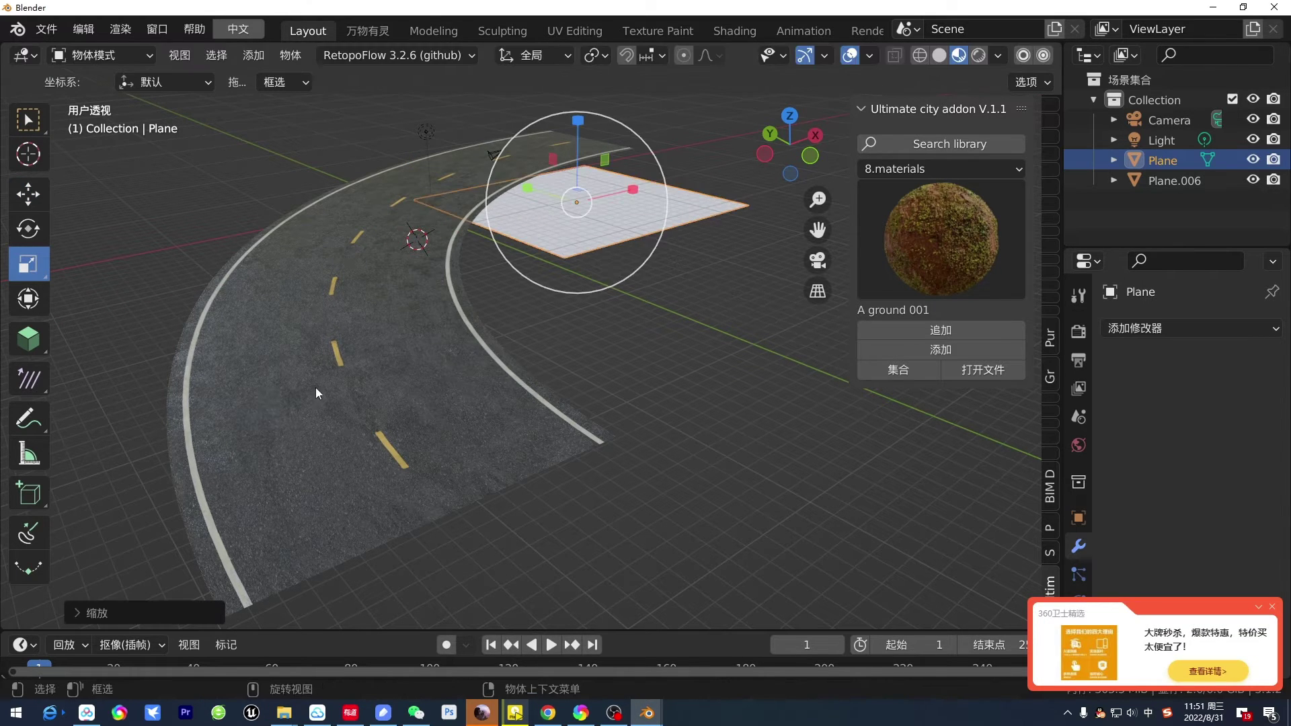
key("shift+space")
key("g")
left_click_drag(535, 186, 626, 215)
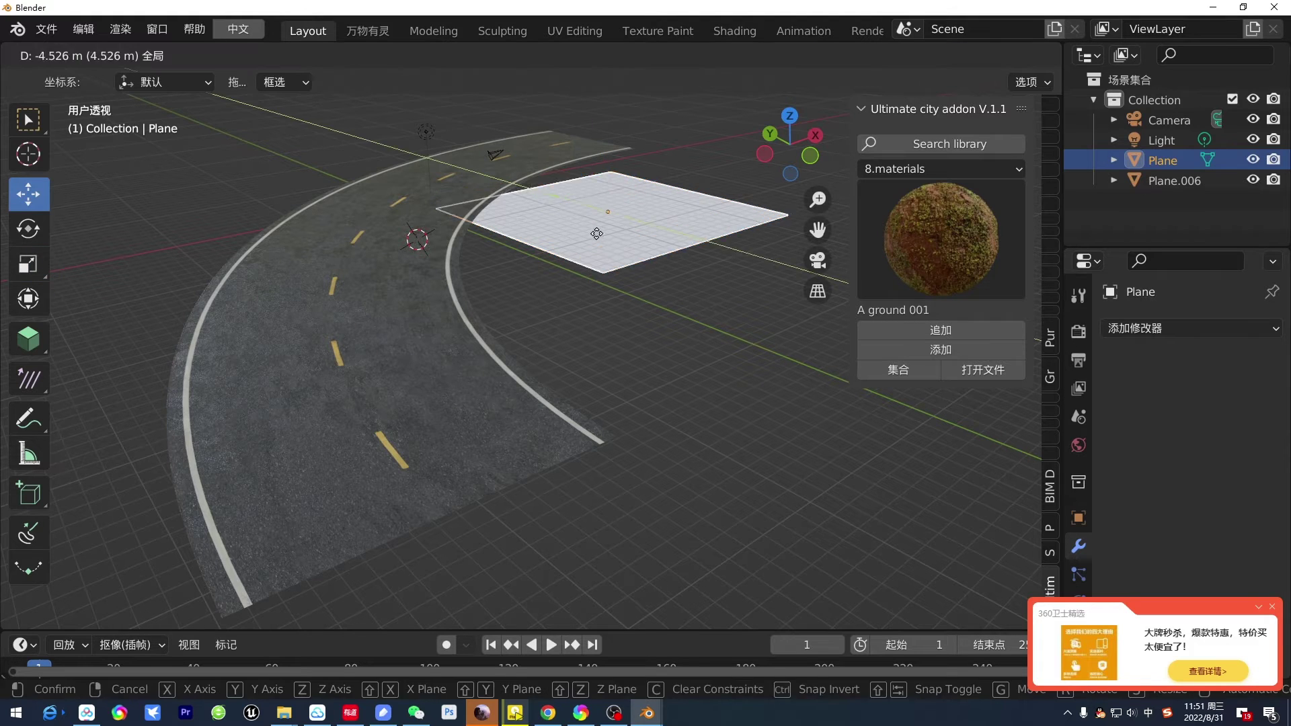
Step: Reselect the ground plane and orbit to view it alongside the road
left_click(950, 329)
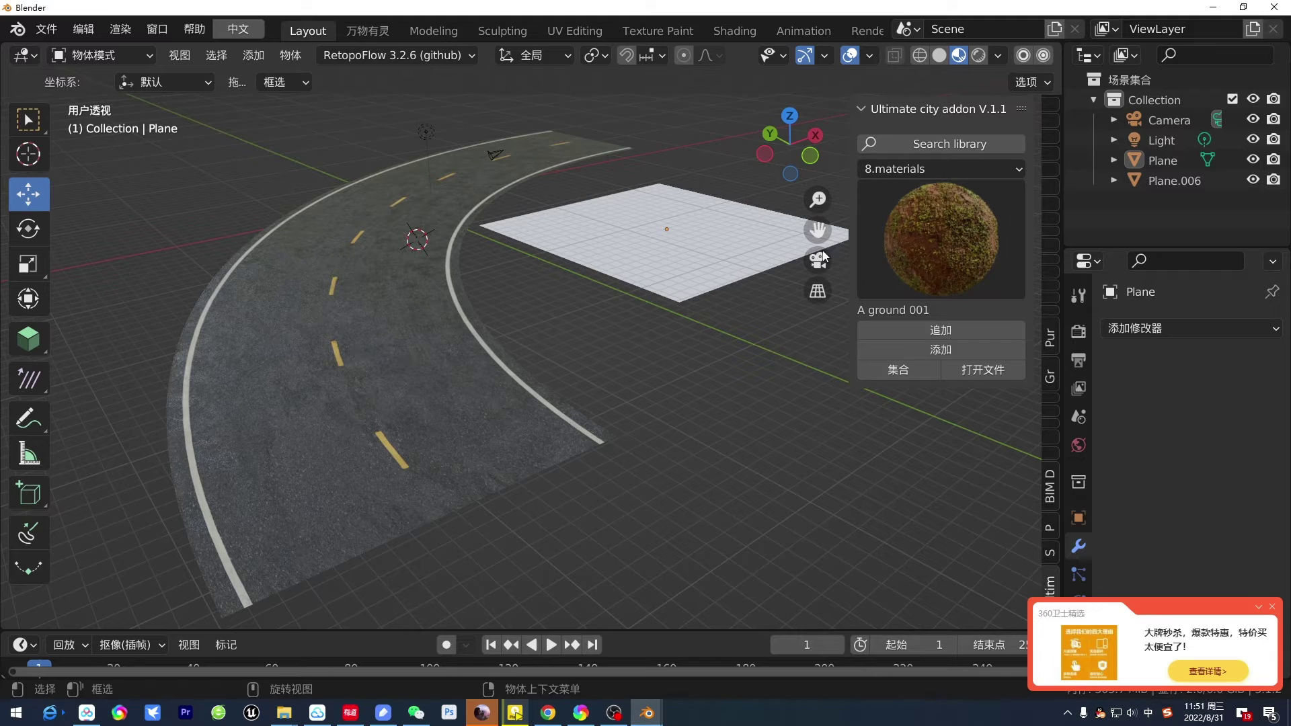
mouse_move(679, 257)
middle_mouse_down()
mouse_move(508, 370)
mouse_move(597, 401)
mouse_move(544, 413)
middle_mouse_up()
scroll(544, 412, "up", 4)
left_click(560, 403)
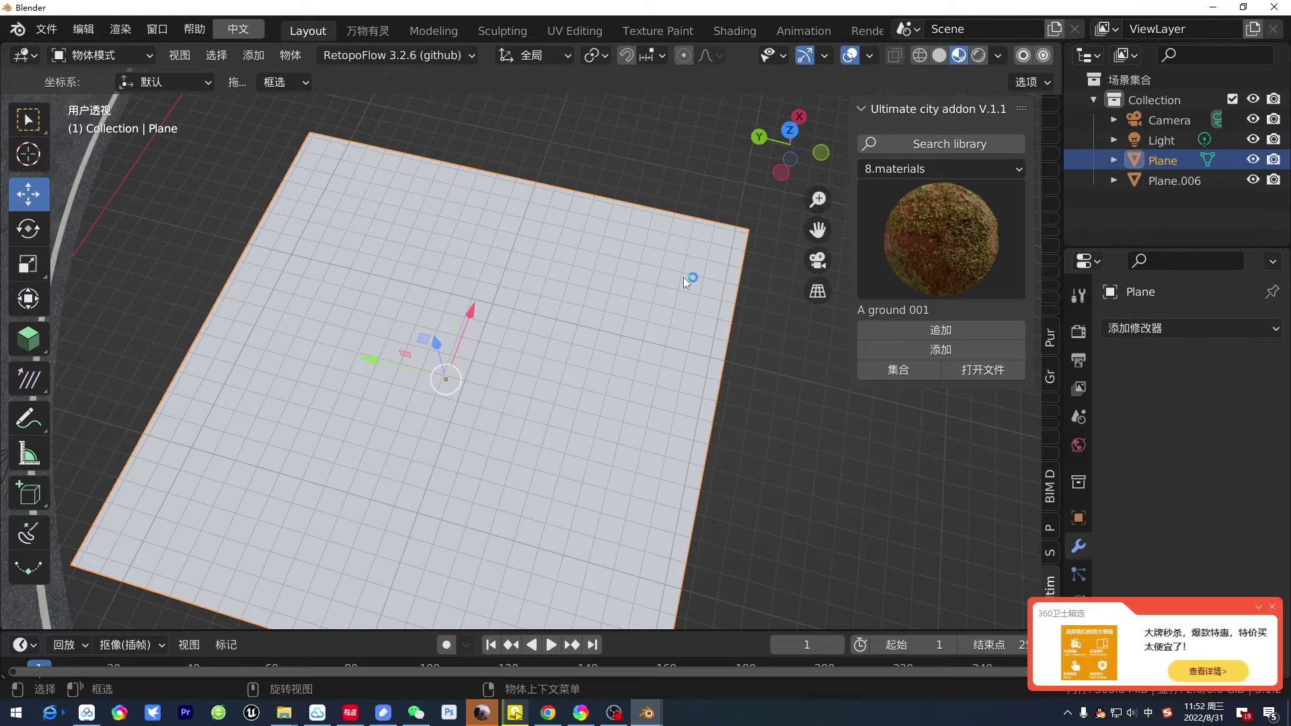
mouse_move(581, 383)
middle_mouse_down()
mouse_move(562, 363)
mouse_move(566, 312)
middle_mouse_up()
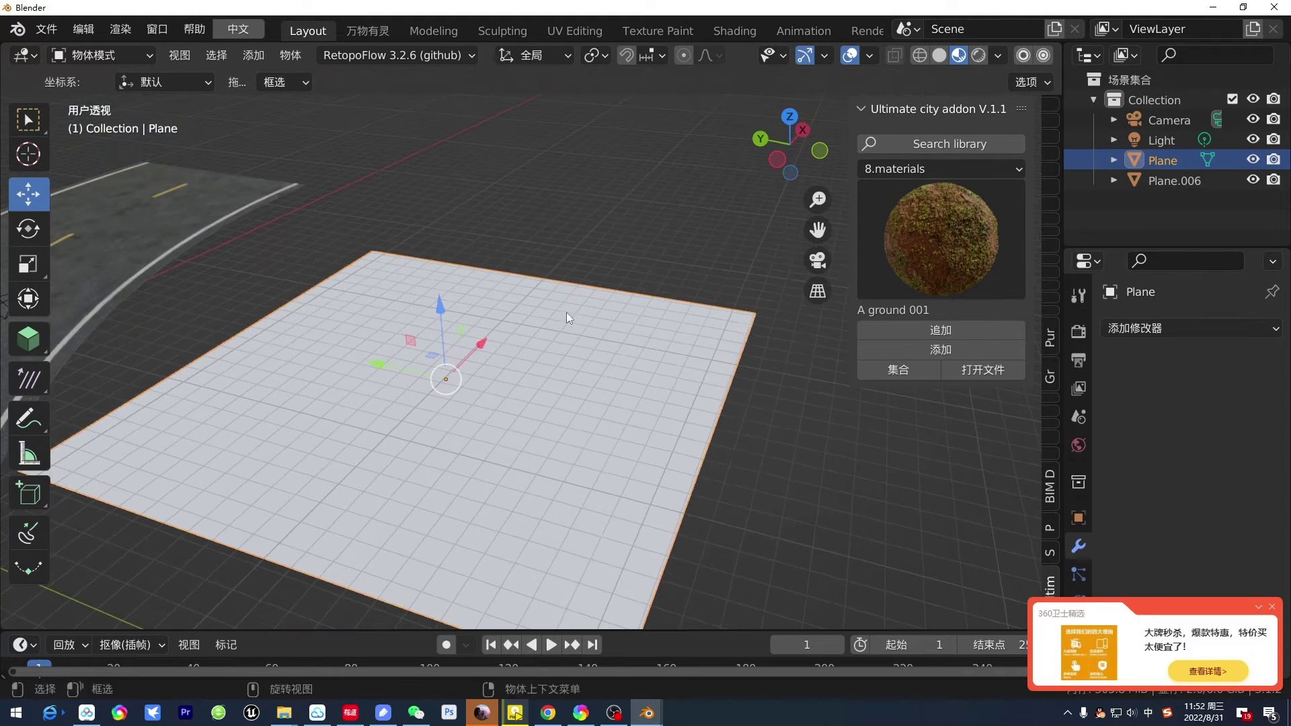
middle_click_drag(568, 409, 538, 403)
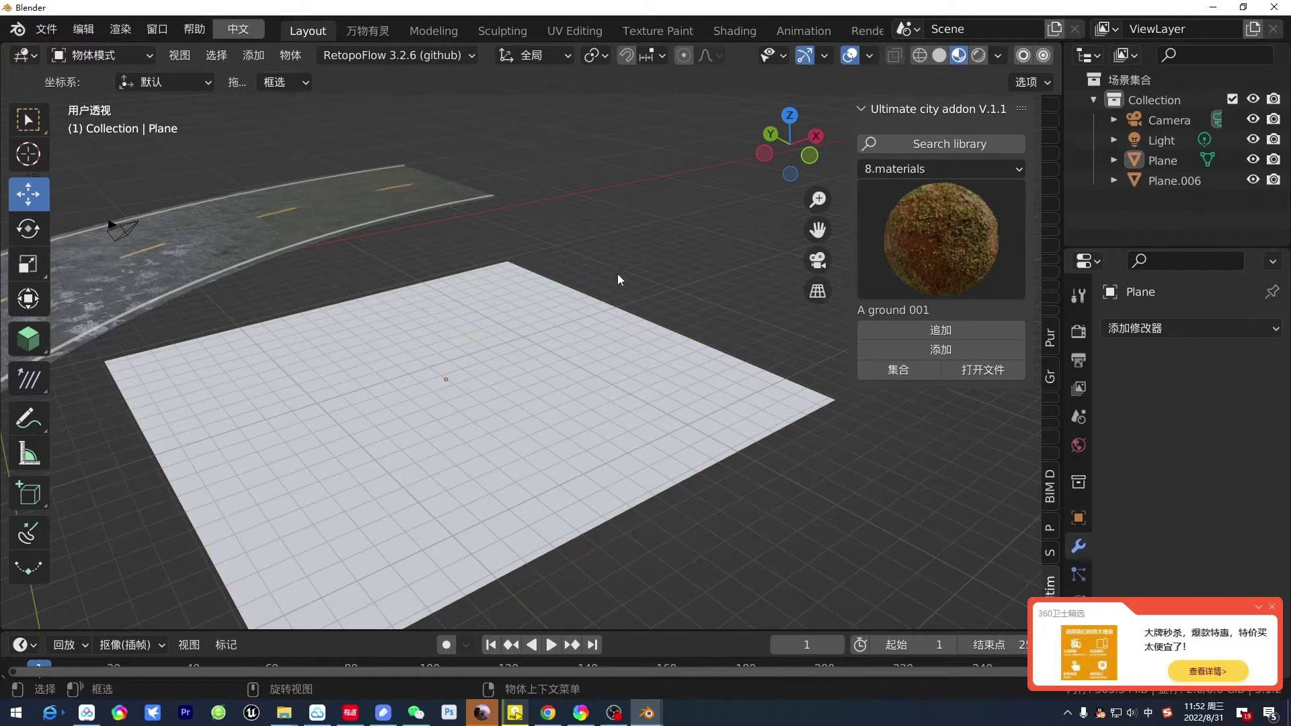
Step: Apply A ground 001 to the new Plane and view its Material properties
left_click(955, 351)
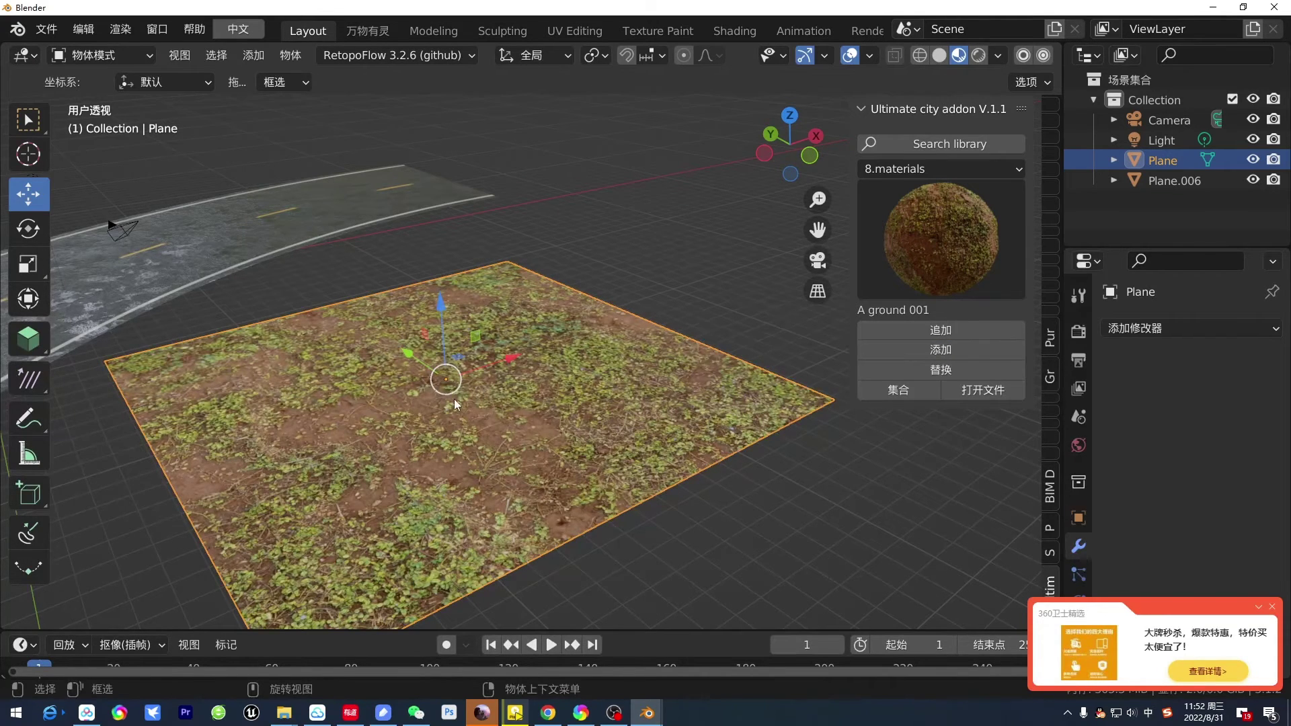
scroll(575, 423, "up", 2)
mouse_move(575, 423)
middle_mouse_down()
mouse_move(465, 476)
mouse_move(520, 427)
mouse_move(531, 471)
middle_mouse_up()
scroll(465, 476, "up", 2)
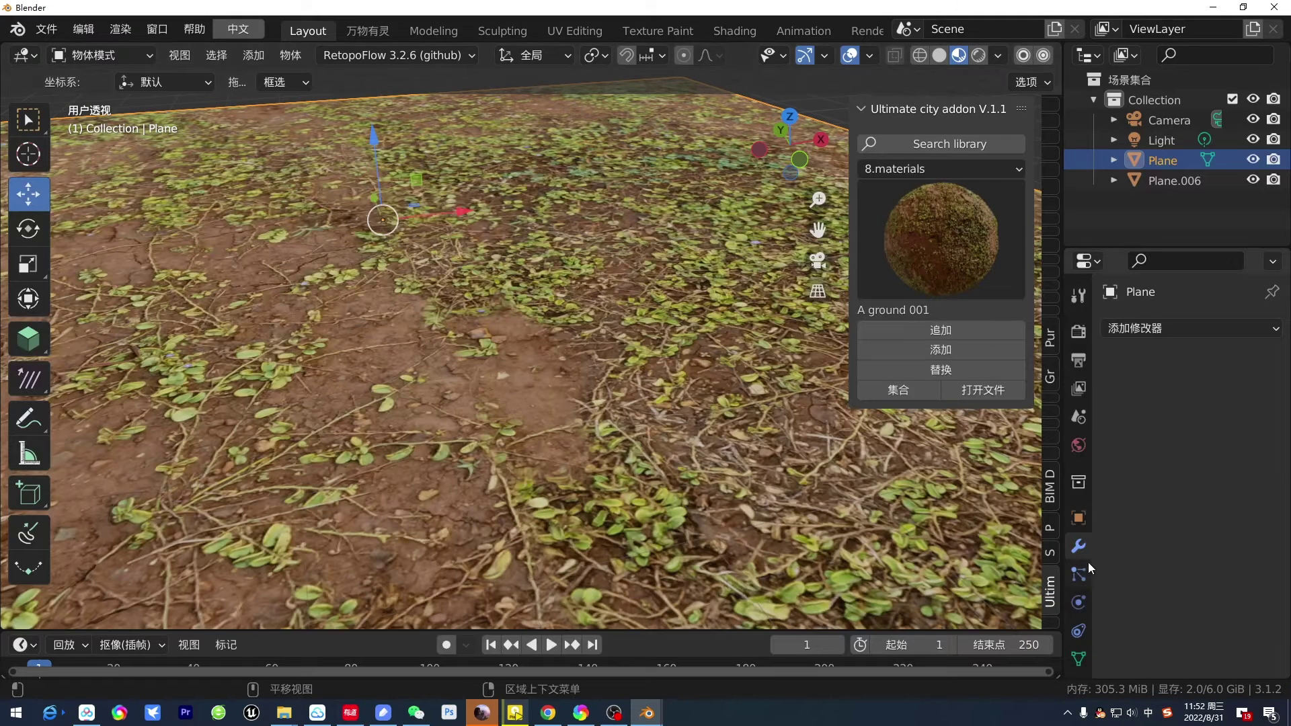
scroll(1077, 592, "down", 3)
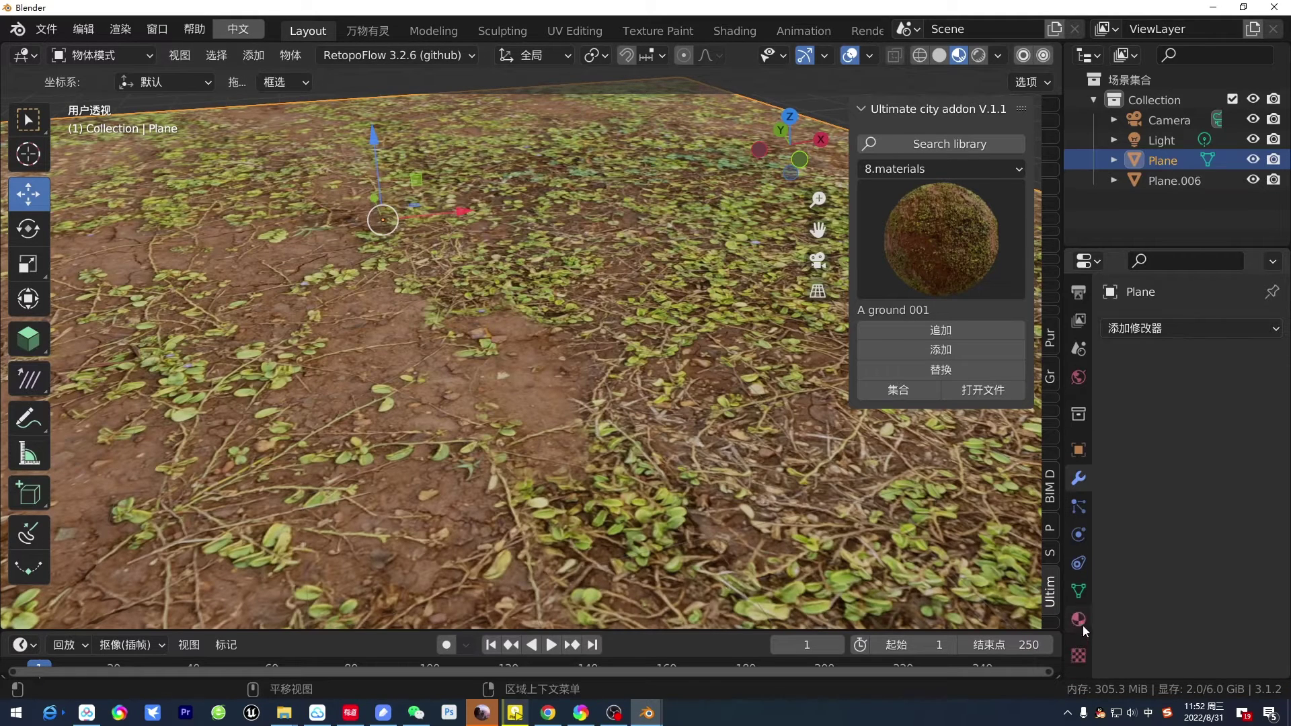
left_click(1078, 618)
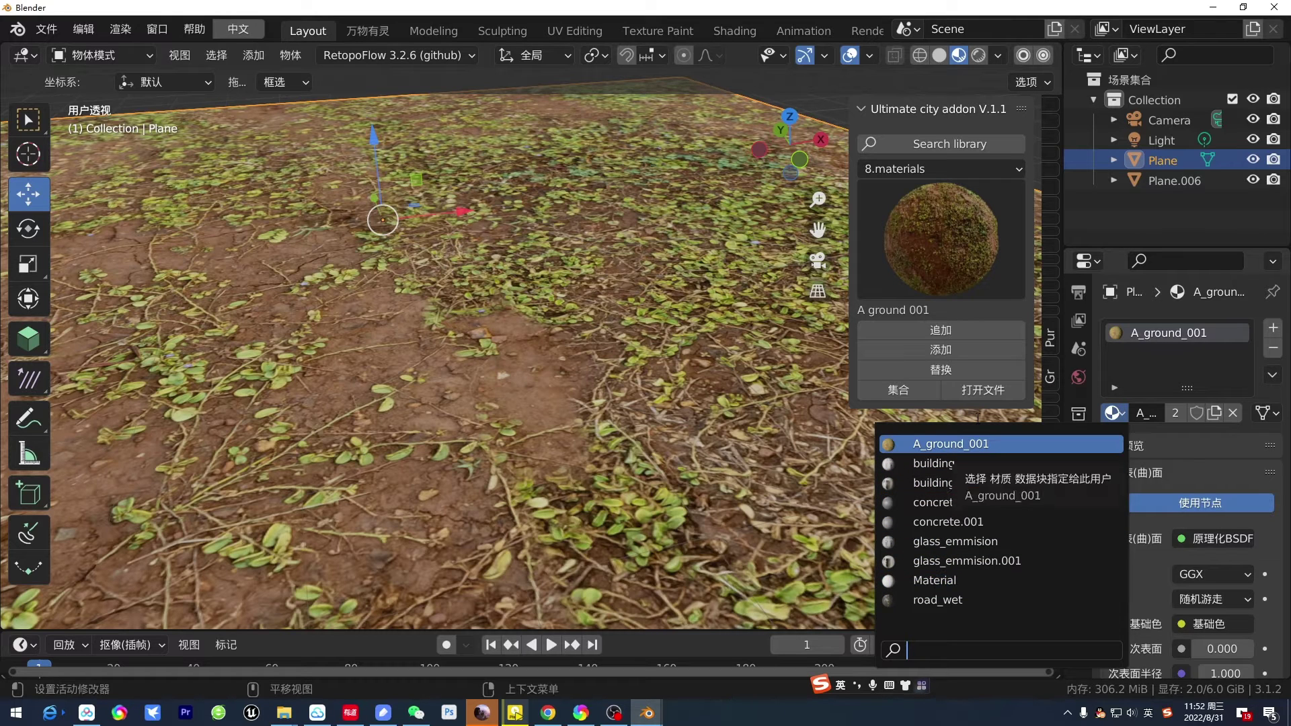
Step: Choose C rock 007 in the material grid and append it to the file
left_click(957, 225)
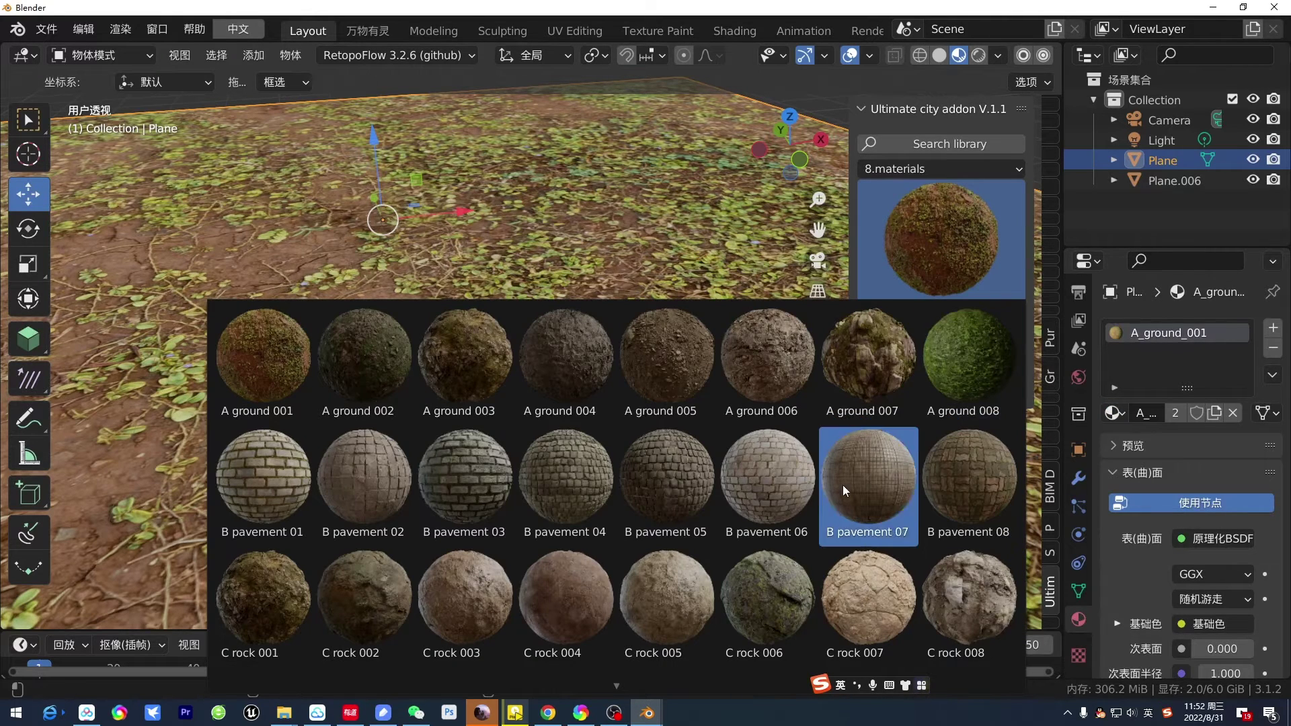
left_click(786, 572)
left_click(955, 274)
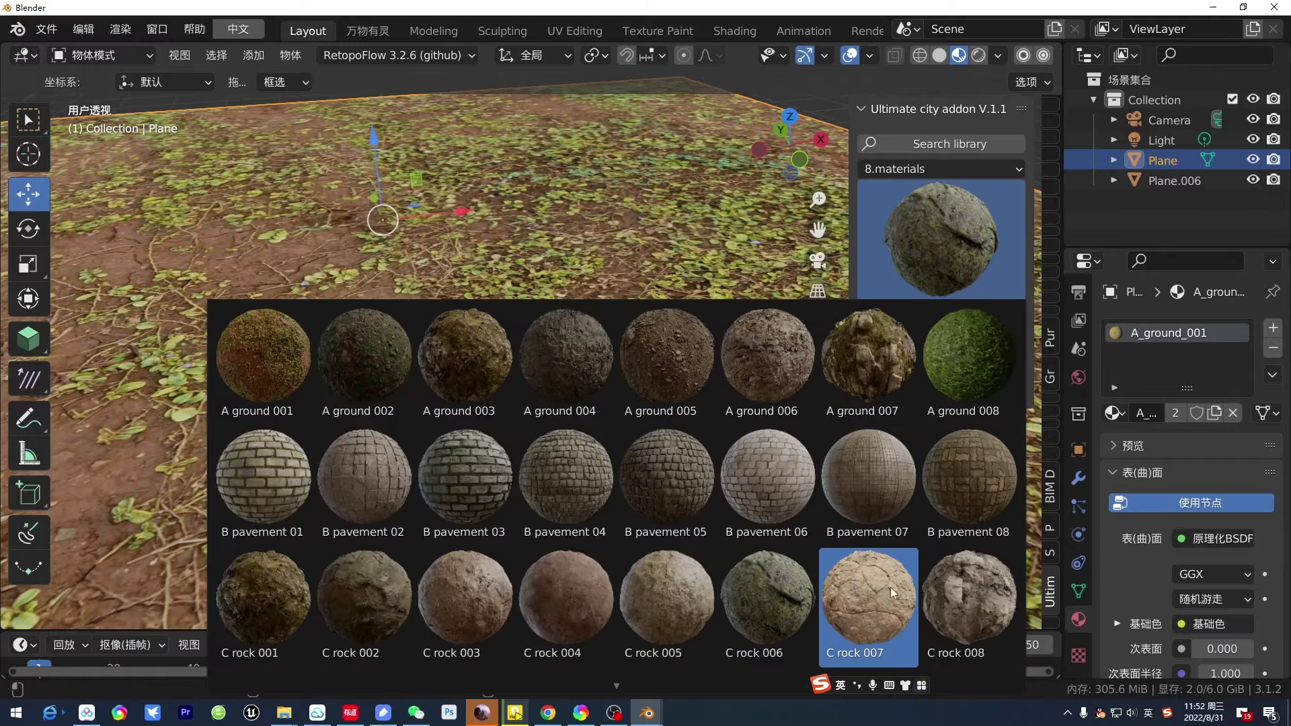
left_click(890, 588)
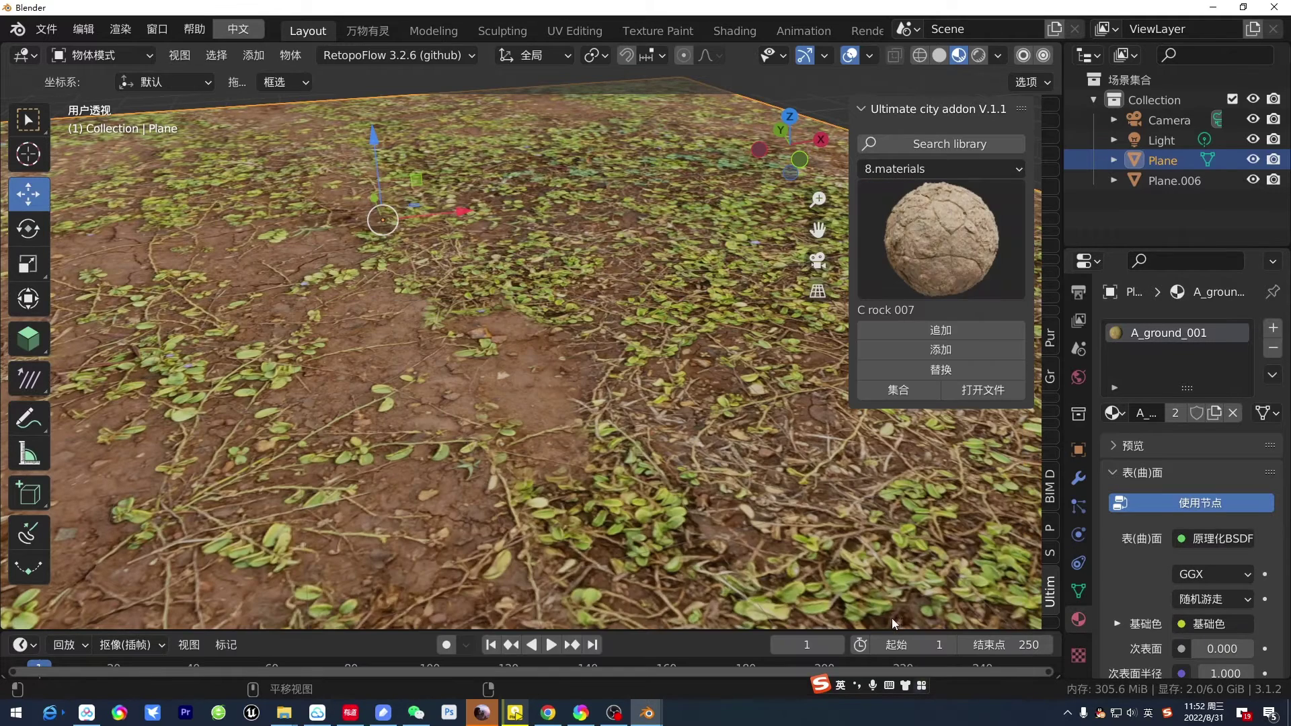
left_click(981, 330)
left_click(1113, 413)
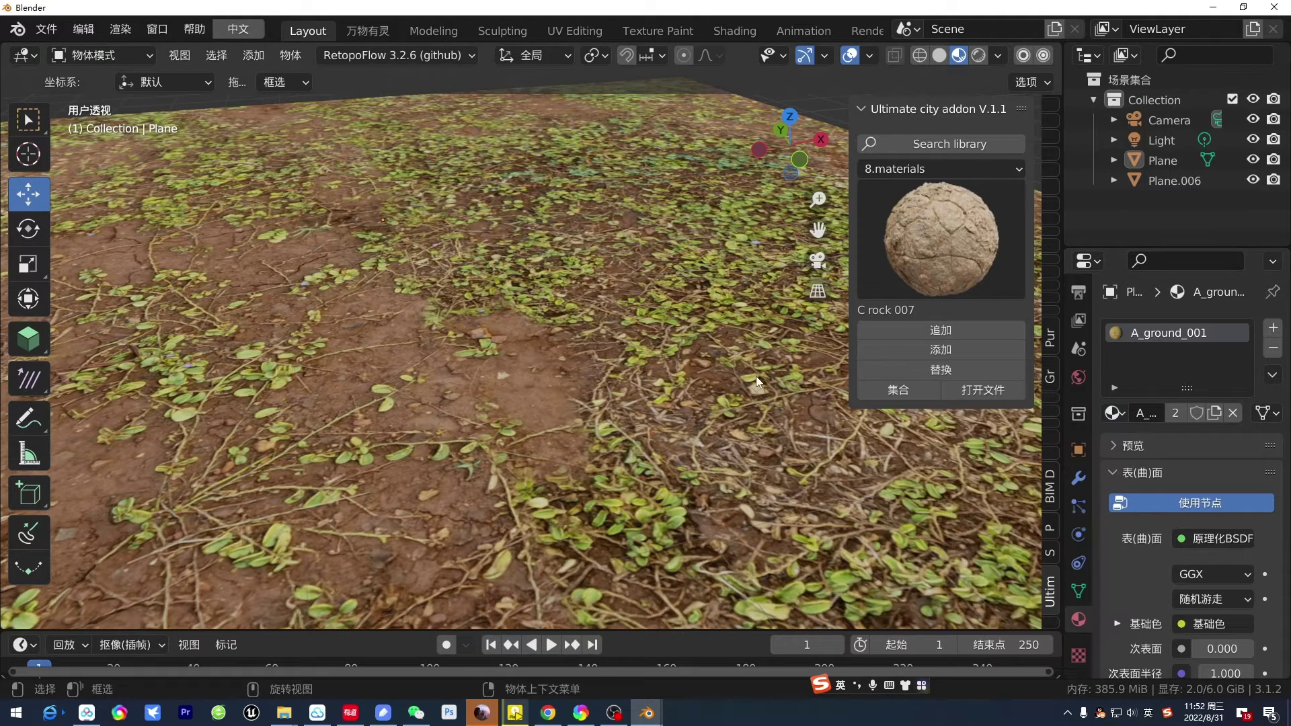
scroll(645, 388, "down", 5)
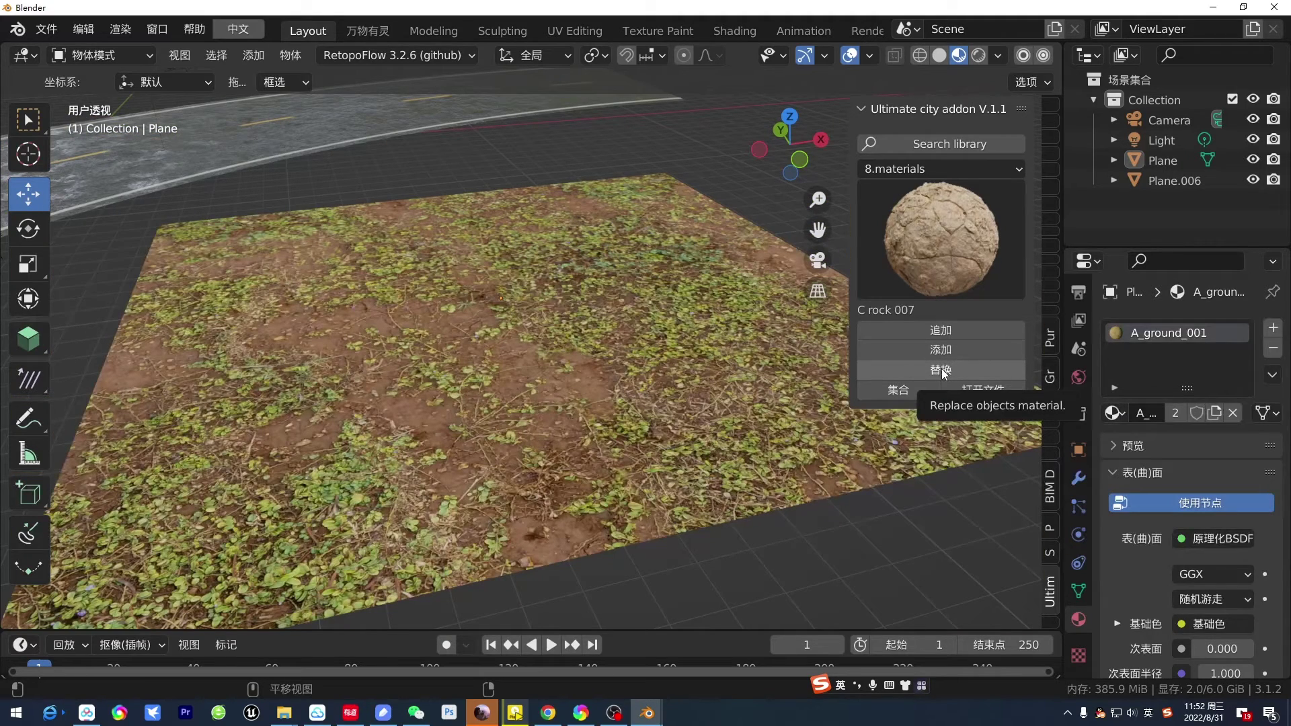
Step: Replace the ground Plane's material with C rock 007 and inspect the rock texture
left_click(674, 358)
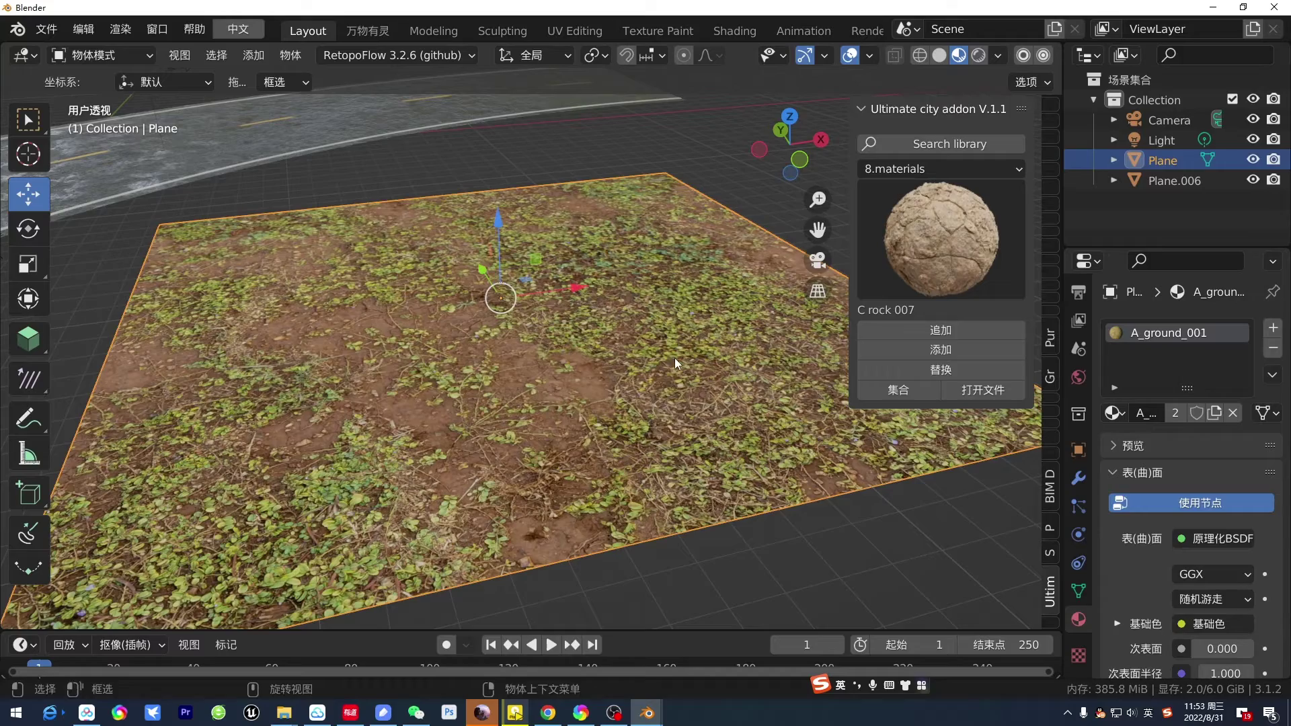
left_click(941, 371)
middle_click_drag(691, 387, 509, 357)
scroll(518, 382, "up", 3)
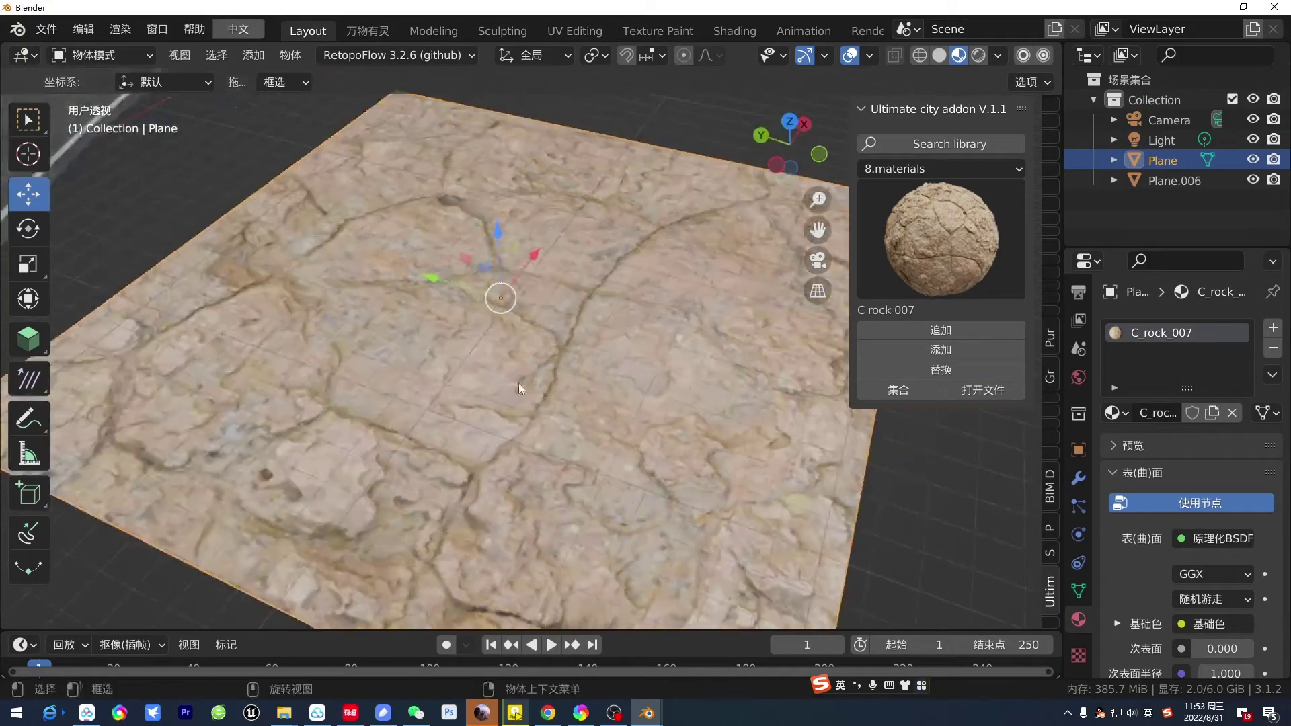
scroll(612, 396, "up", 3)
mouse_move(612, 397)
middle_mouse_down()
mouse_move(386, 306)
mouse_move(467, 366)
mouse_move(587, 378)
middle_mouse_up()
scroll(587, 378, "down", 8)
scroll(588, 367, "up", 4)
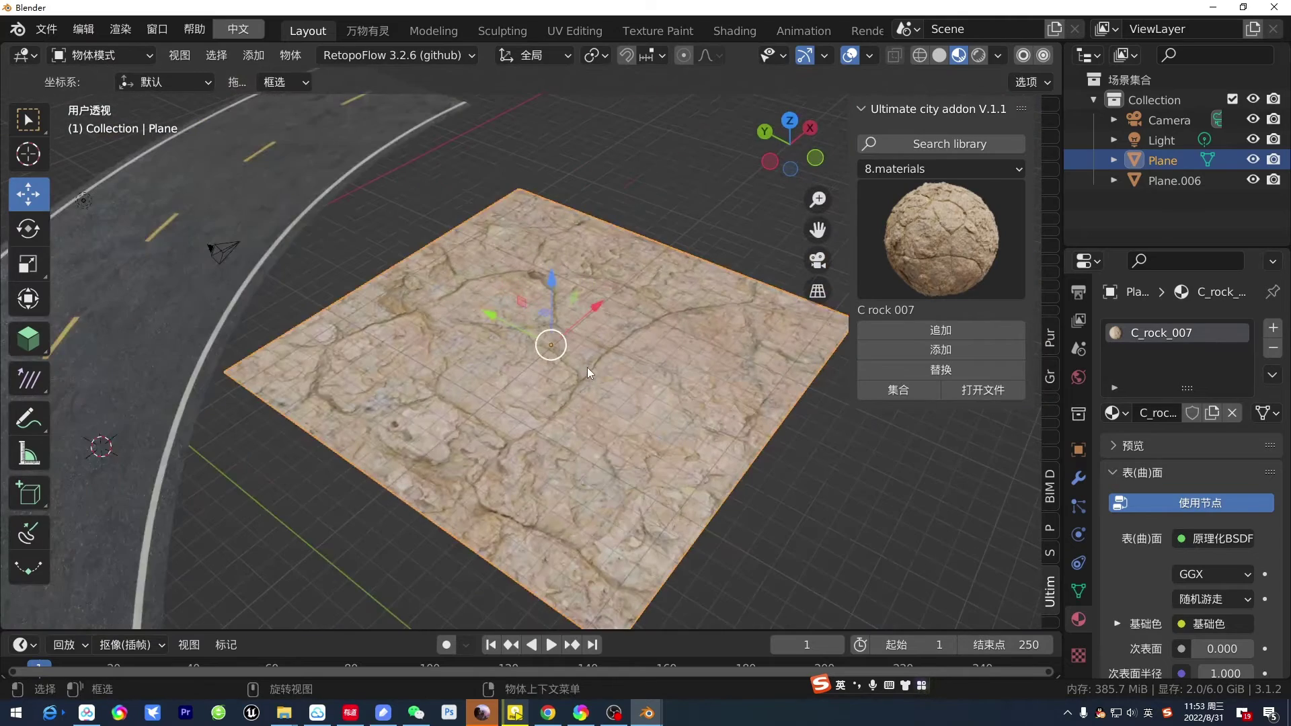
Step: Replace the Plane.006 road's material with C rock 007 as well
left_click(180, 242)
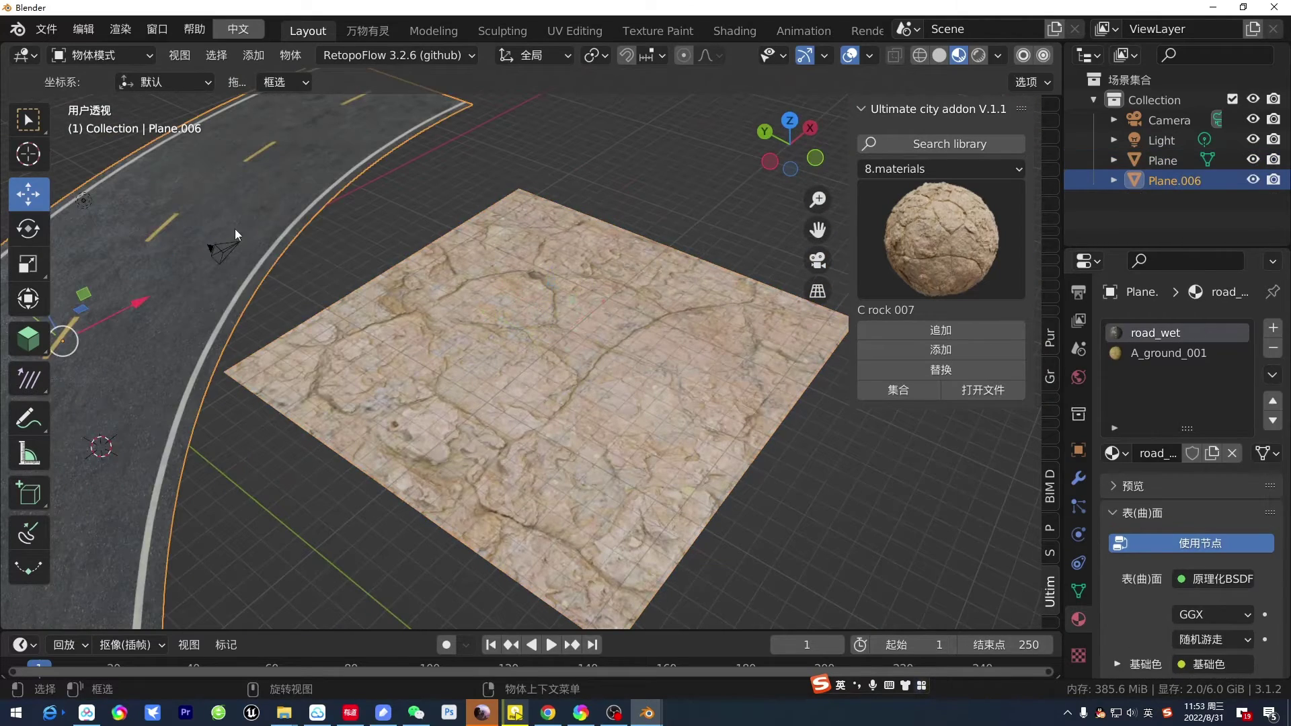
left_click(925, 373)
mouse_move(376, 338)
middle_mouse_down()
mouse_move(253, 314)
mouse_move(178, 412)
mouse_move(390, 406)
mouse_move(337, 409)
middle_mouse_up()
left_click(905, 251)
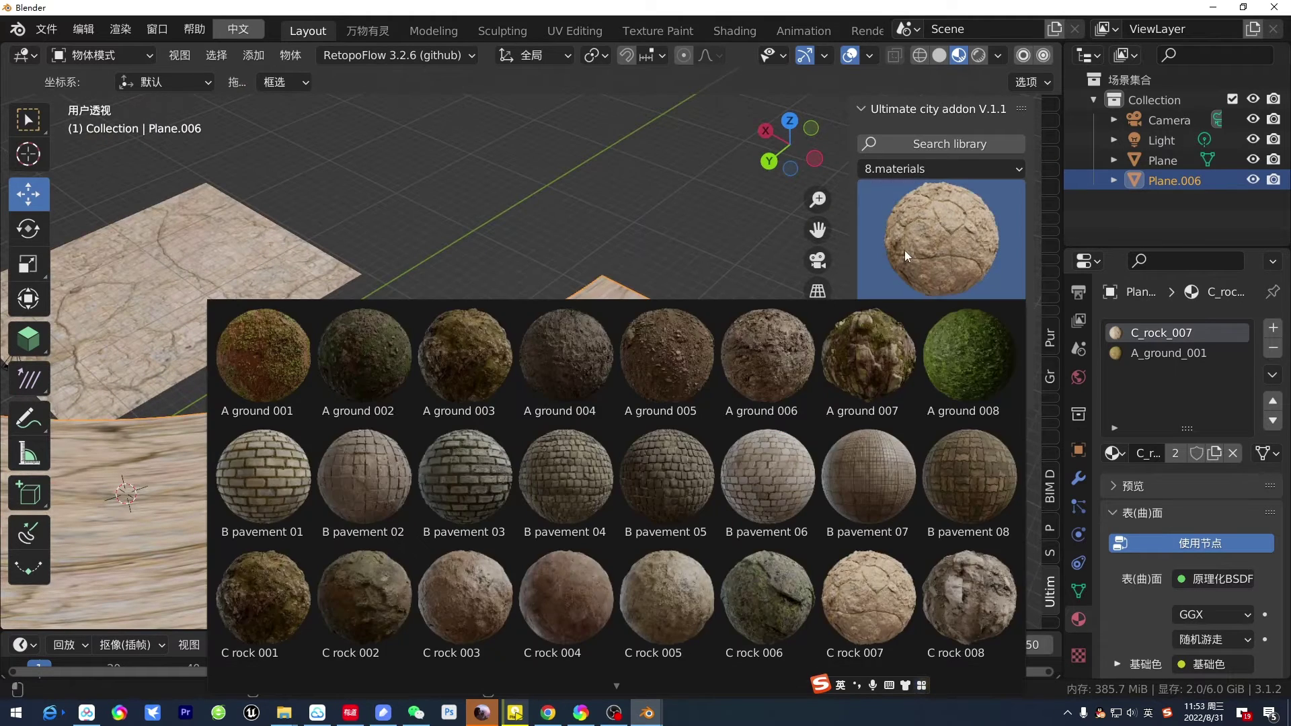
left_click(945, 167)
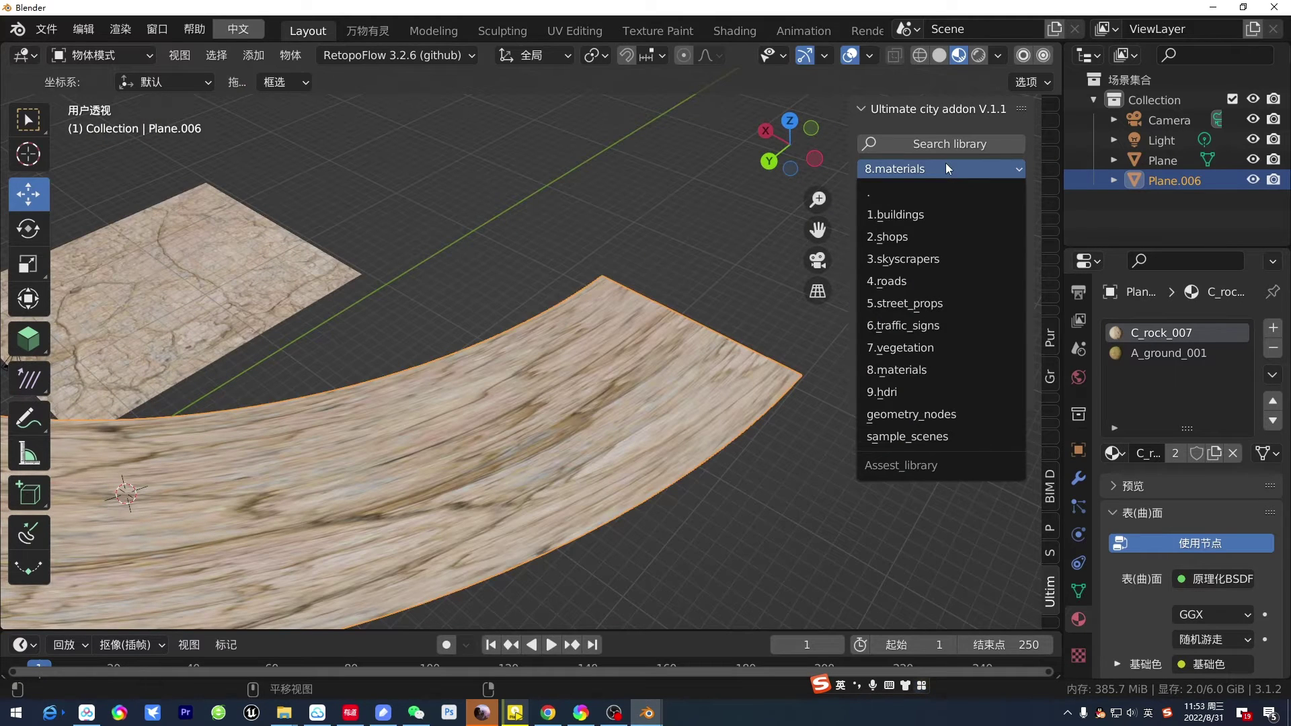
Step: Append the Grass 001 HDRI from 9.hdri and show the scene world in the viewport
left_click(925, 388)
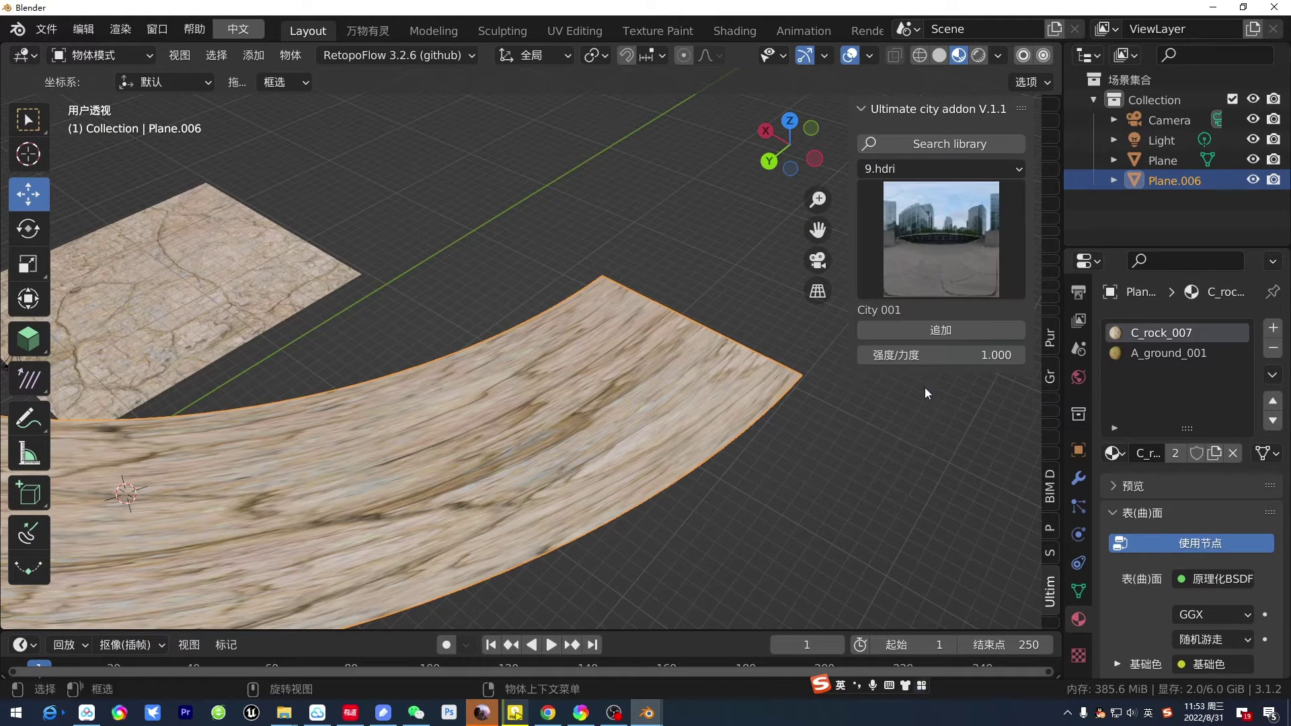
left_click(942, 233)
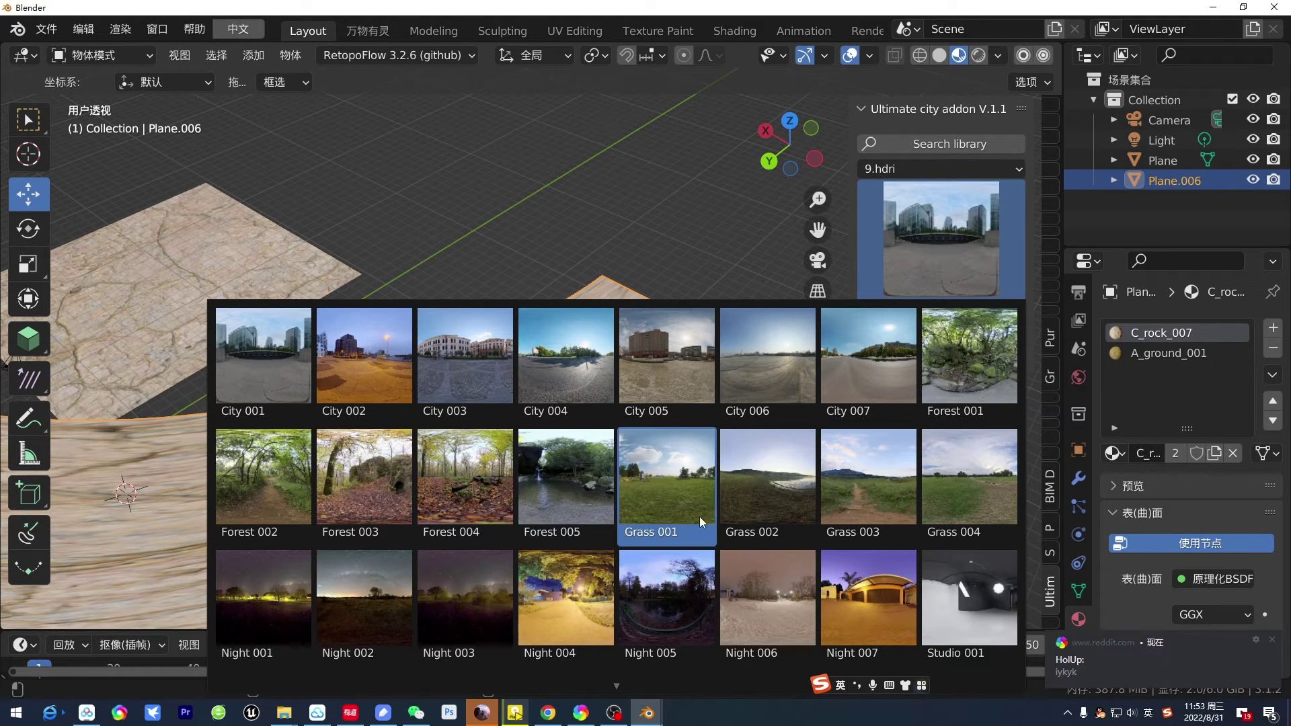
left_click(677, 479)
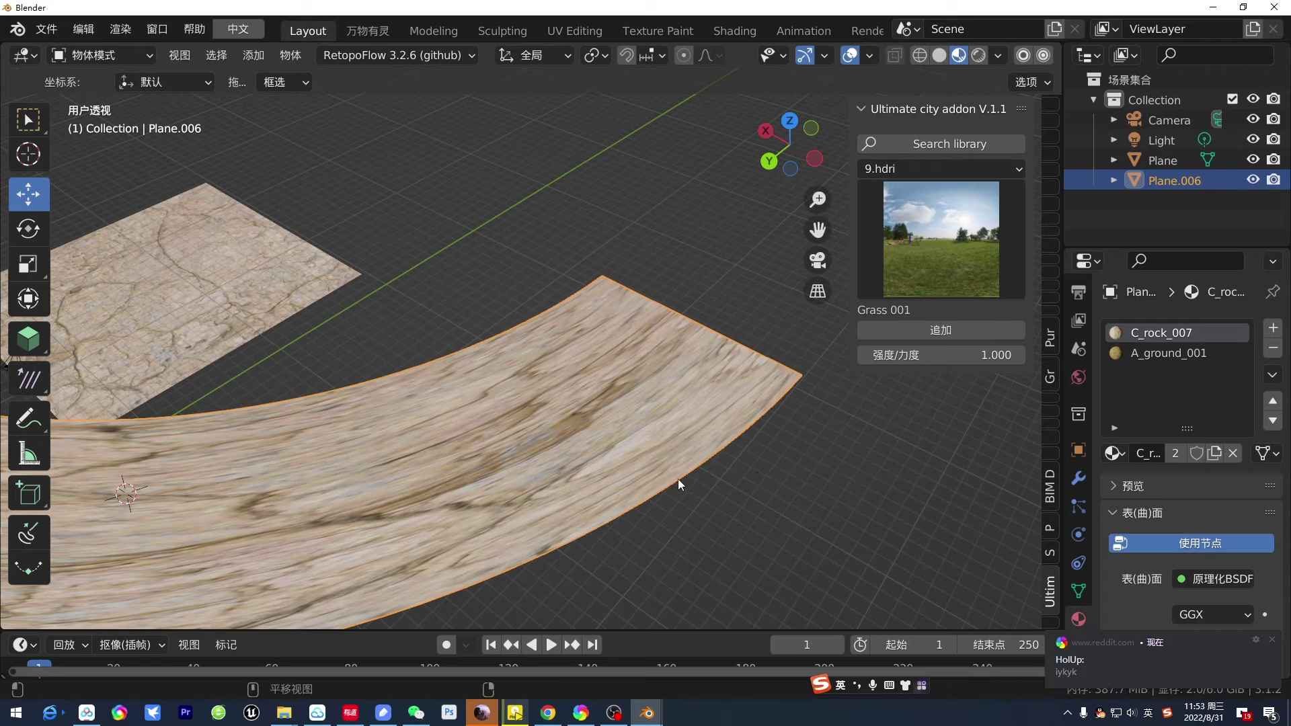
left_click(973, 329)
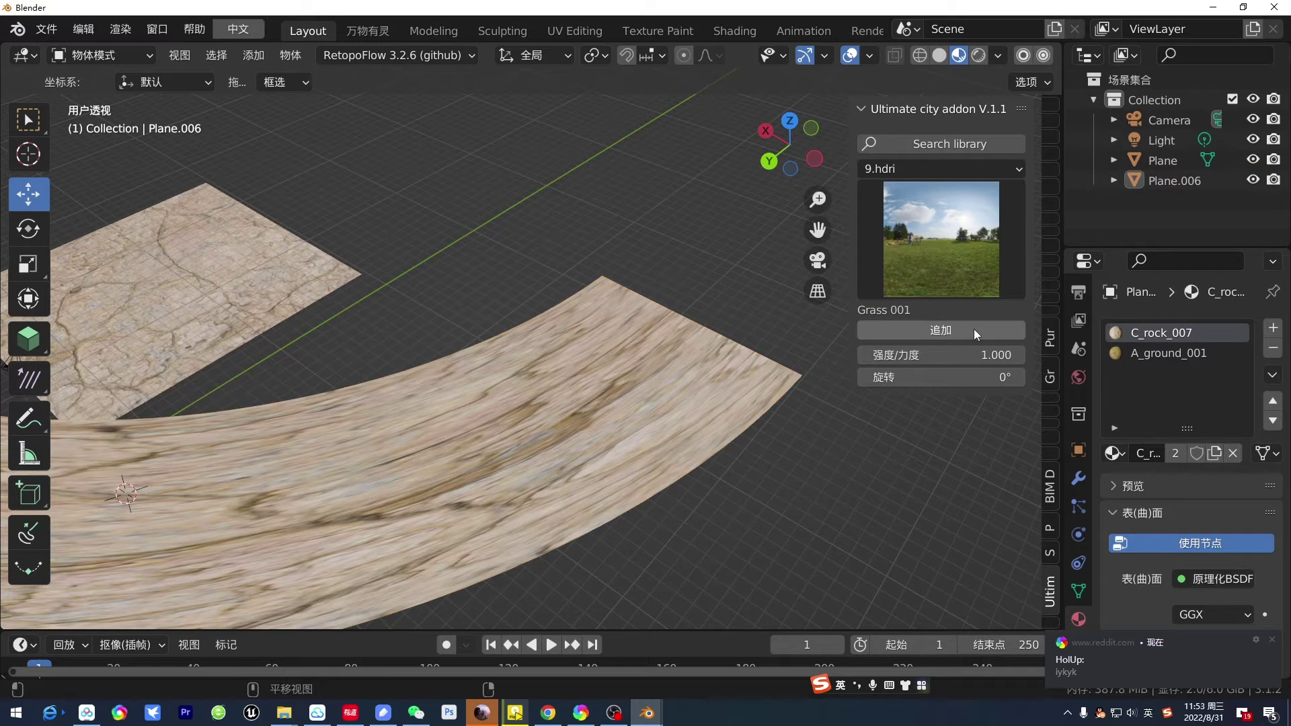
left_click(1000, 60)
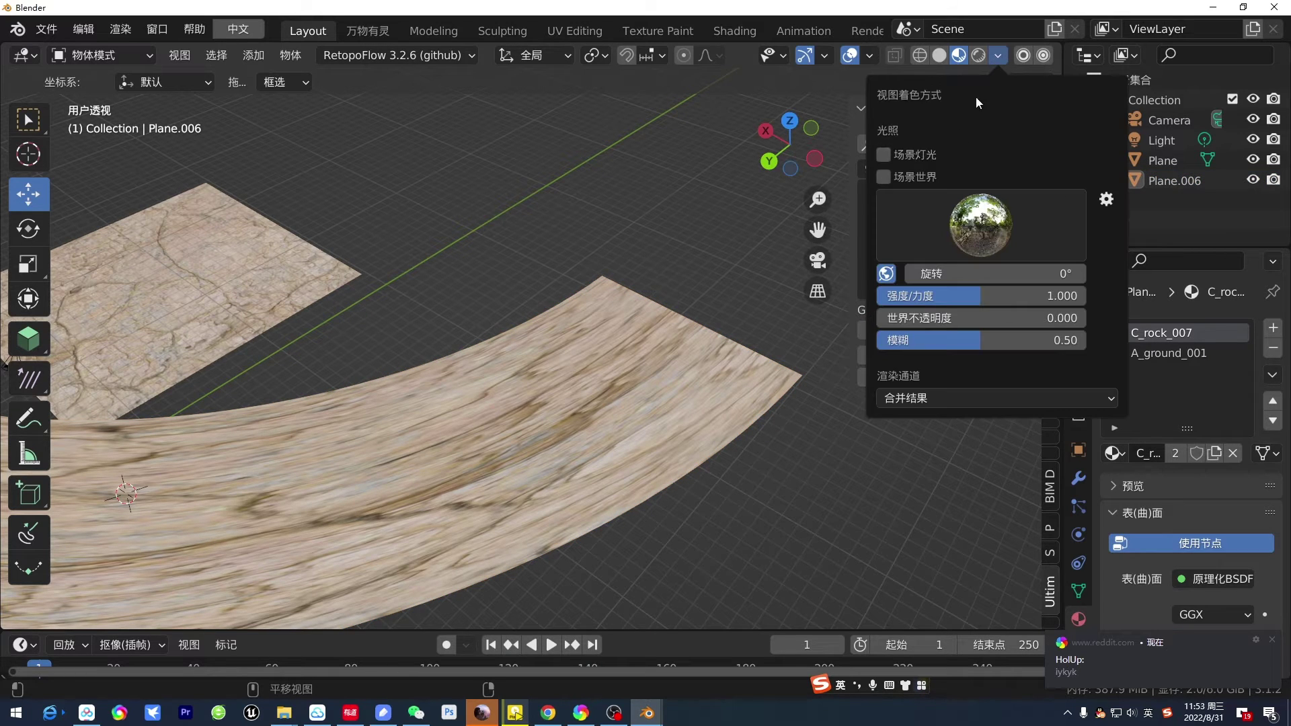
left_click(884, 176)
mouse_move(612, 307)
middle_mouse_down()
mouse_move(466, 207)
mouse_move(275, 216)
mouse_move(458, 259)
mouse_move(212, 267)
mouse_move(233, 241)
mouse_move(517, 291)
mouse_move(700, 242)
mouse_move(752, 246)
mouse_move(663, 260)
mouse_move(690, 336)
middle_mouse_up()
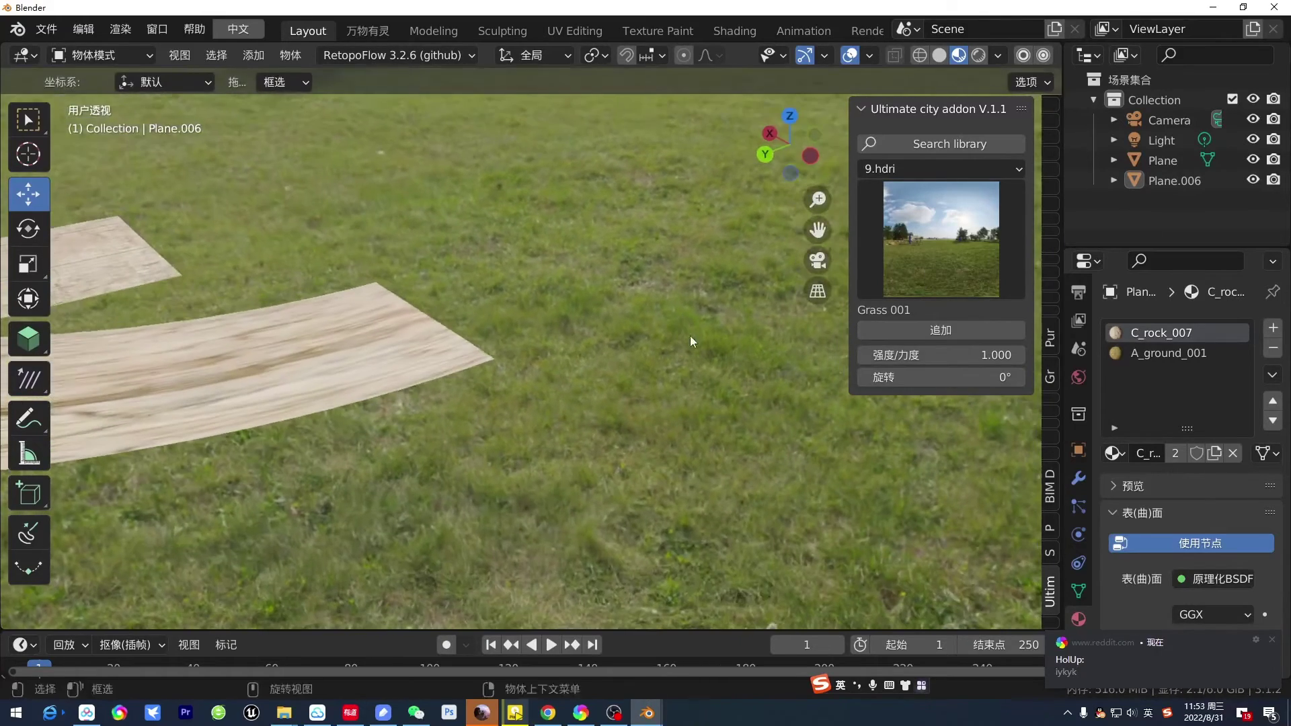
Step: Add the Geo building from the geometry_nodes category beside the road
left_click(941, 171)
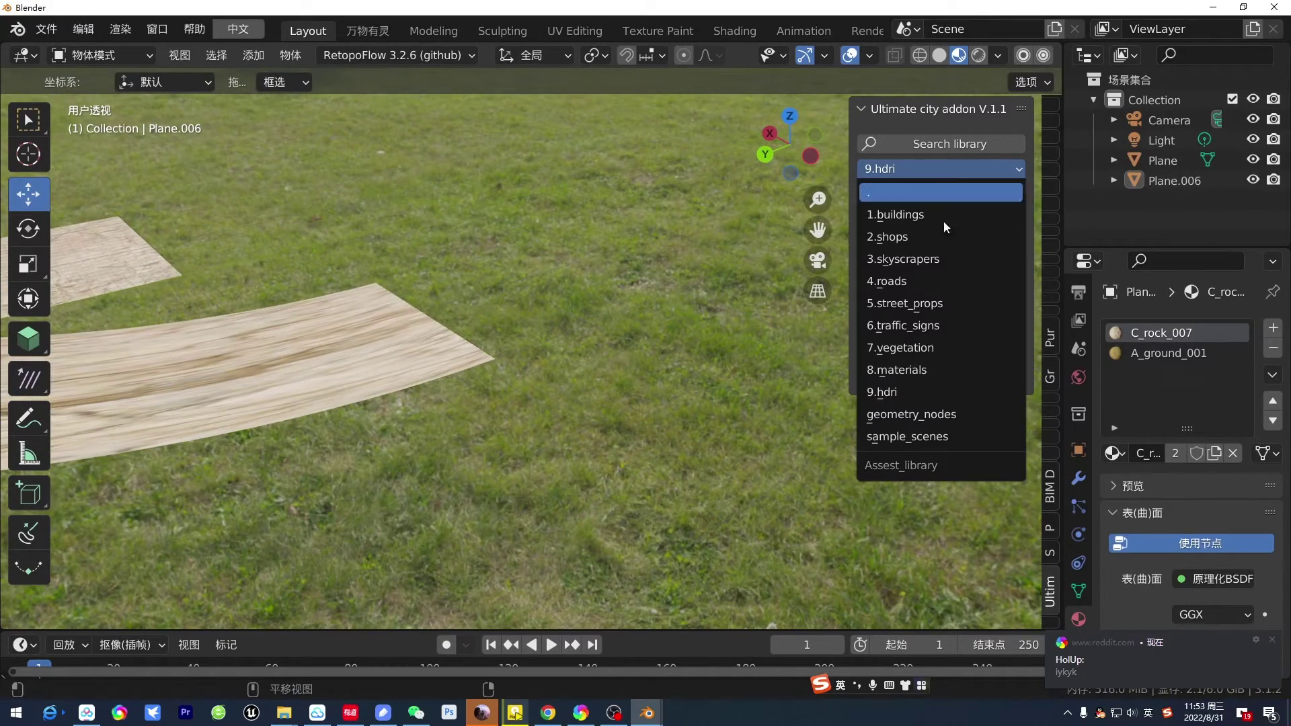
left_click(941, 414)
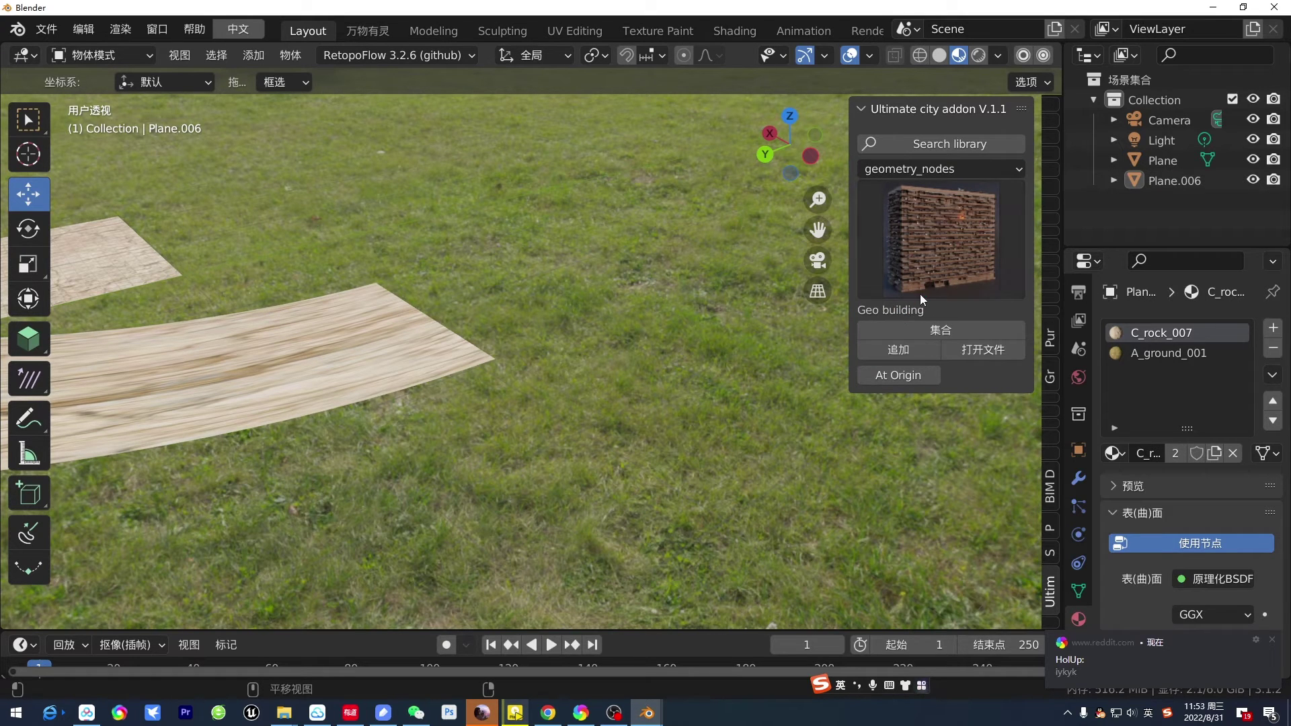
left_click(945, 249)
left_click(945, 250)
left_click(924, 345)
mouse_move(664, 285)
middle_mouse_down()
mouse_move(441, 256)
mouse_move(566, 250)
mouse_move(479, 267)
mouse_move(487, 431)
mouse_move(746, 374)
middle_mouse_up()
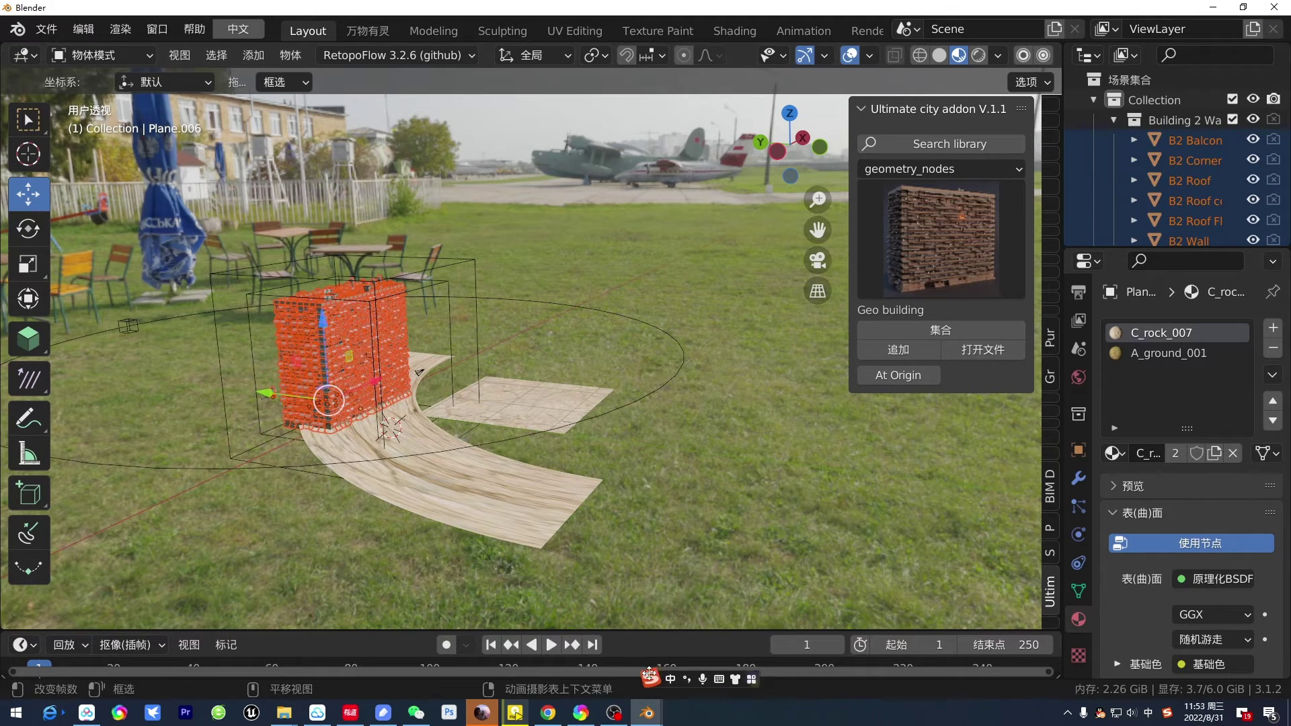
Step: Show the building's modifier properties and widen the properties panel
middle_click_drag(418, 340, 584, 300)
scroll(298, 334, "up", 3)
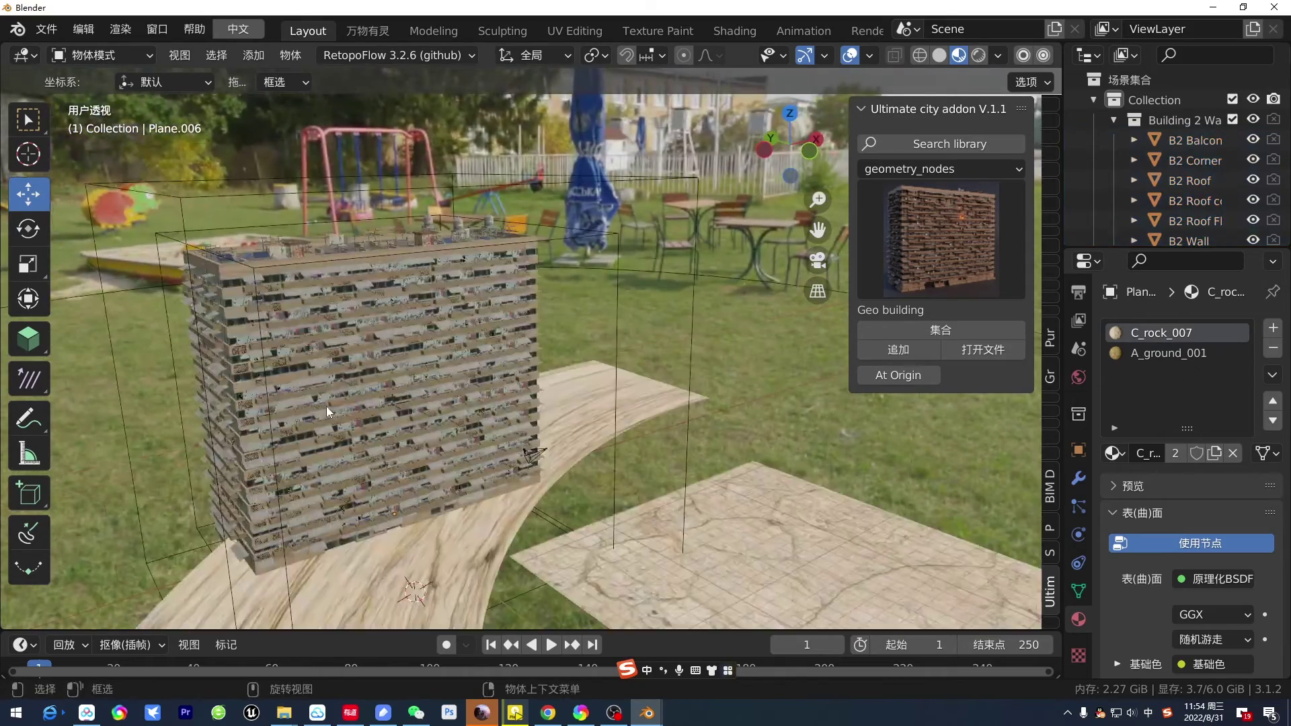
scroll(326, 407, "up", 3)
scroll(404, 419, "down", 5)
scroll(411, 422, "up", 5)
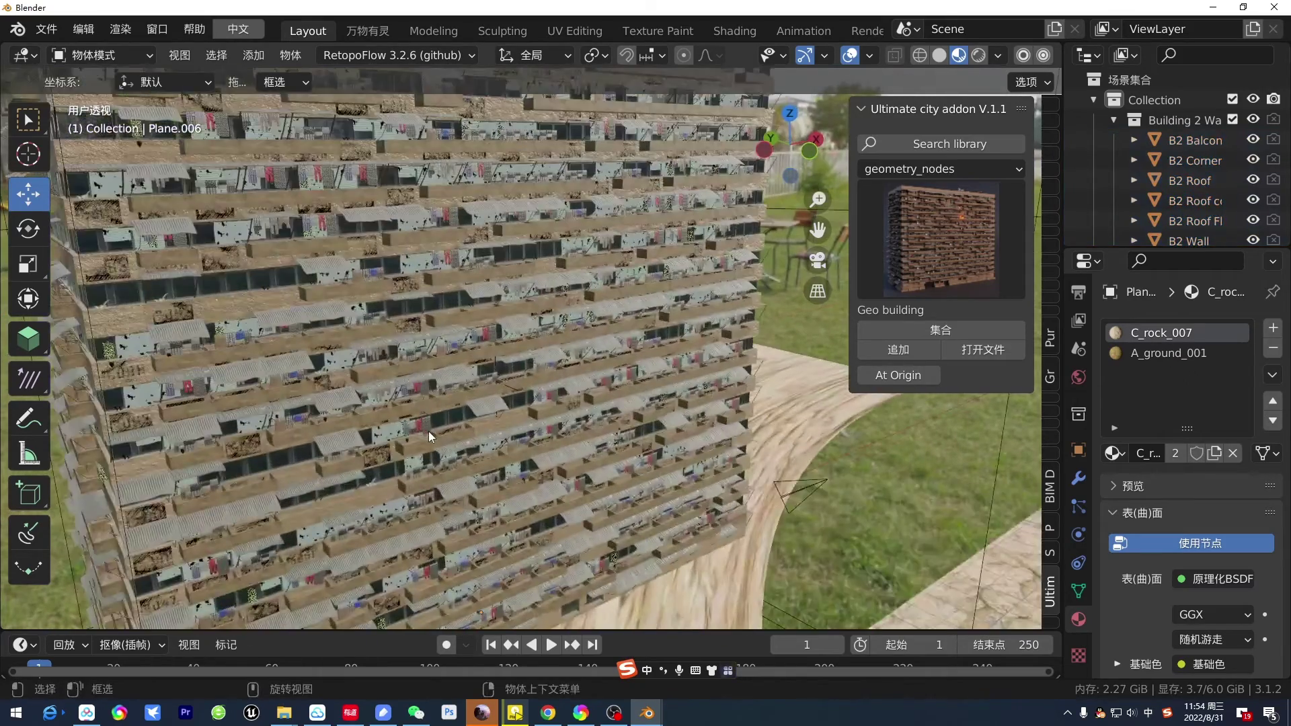
scroll(430, 433, "down", 5)
left_click(1079, 479)
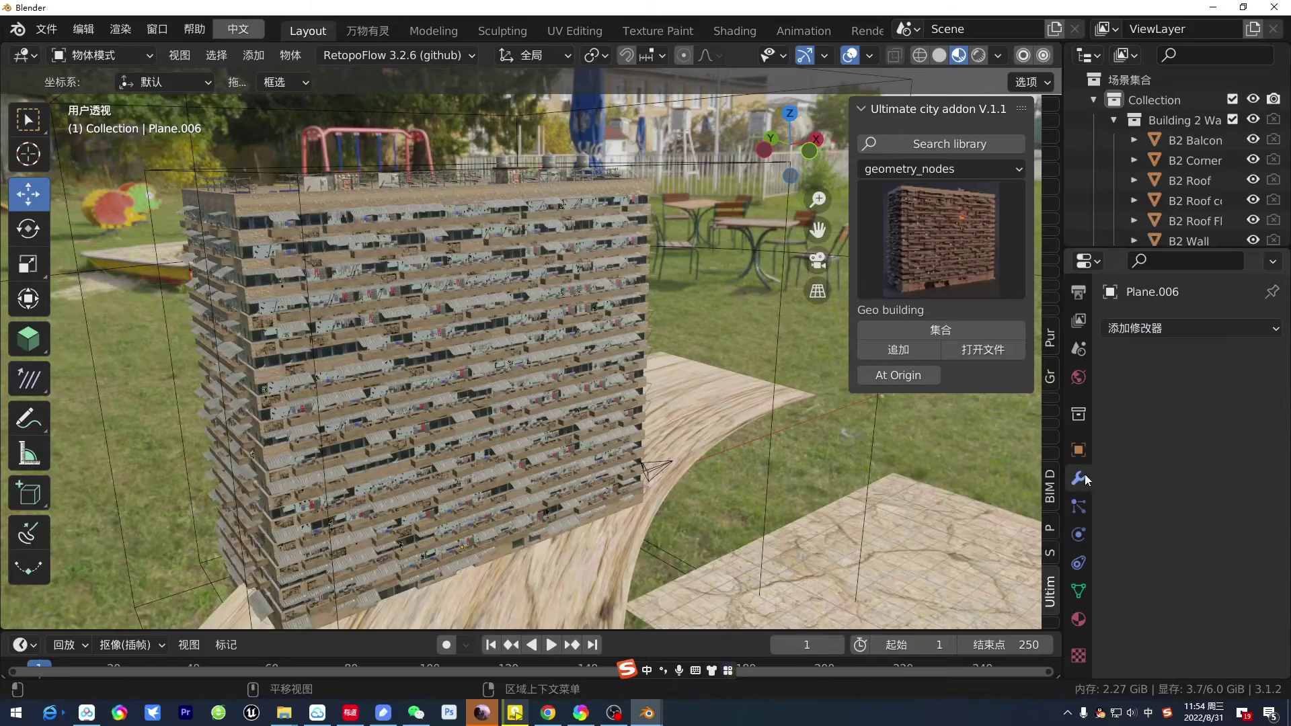
left_click(486, 365)
scroll(1201, 542, "down", 3)
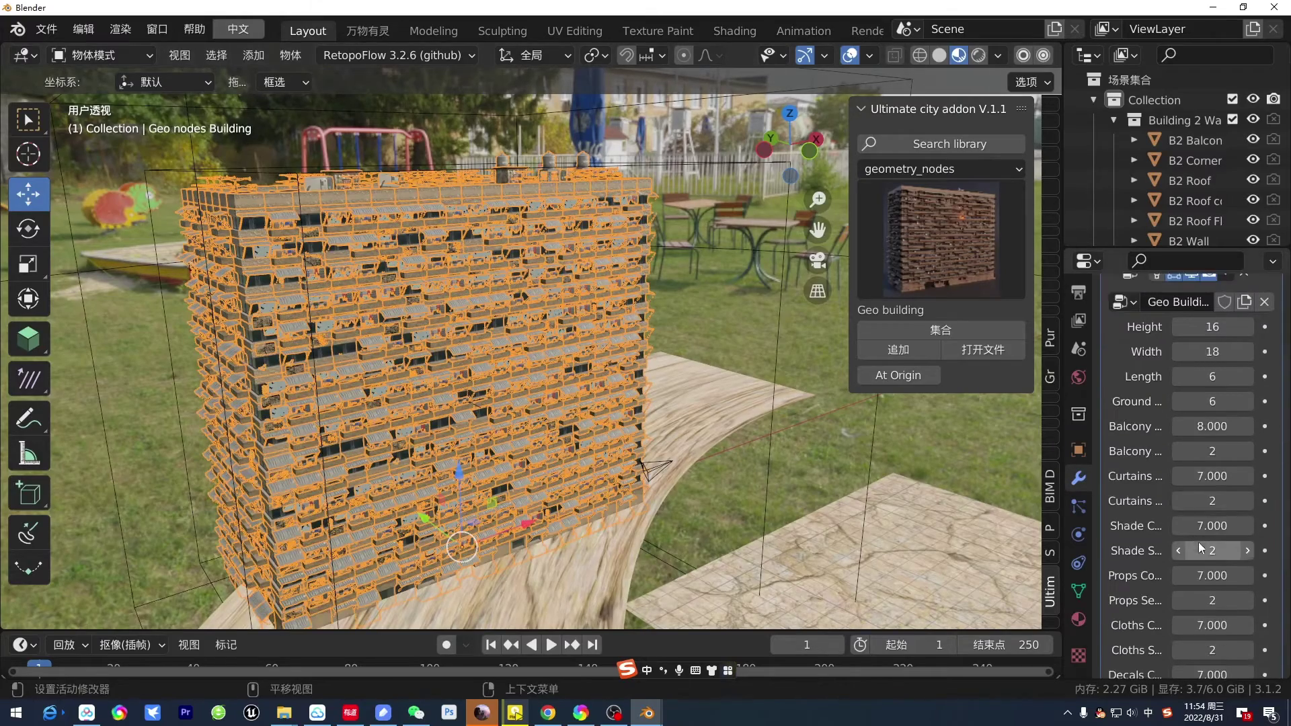
scroll(1200, 541, "down", 5)
left_click_drag(1062, 524, 827, 509)
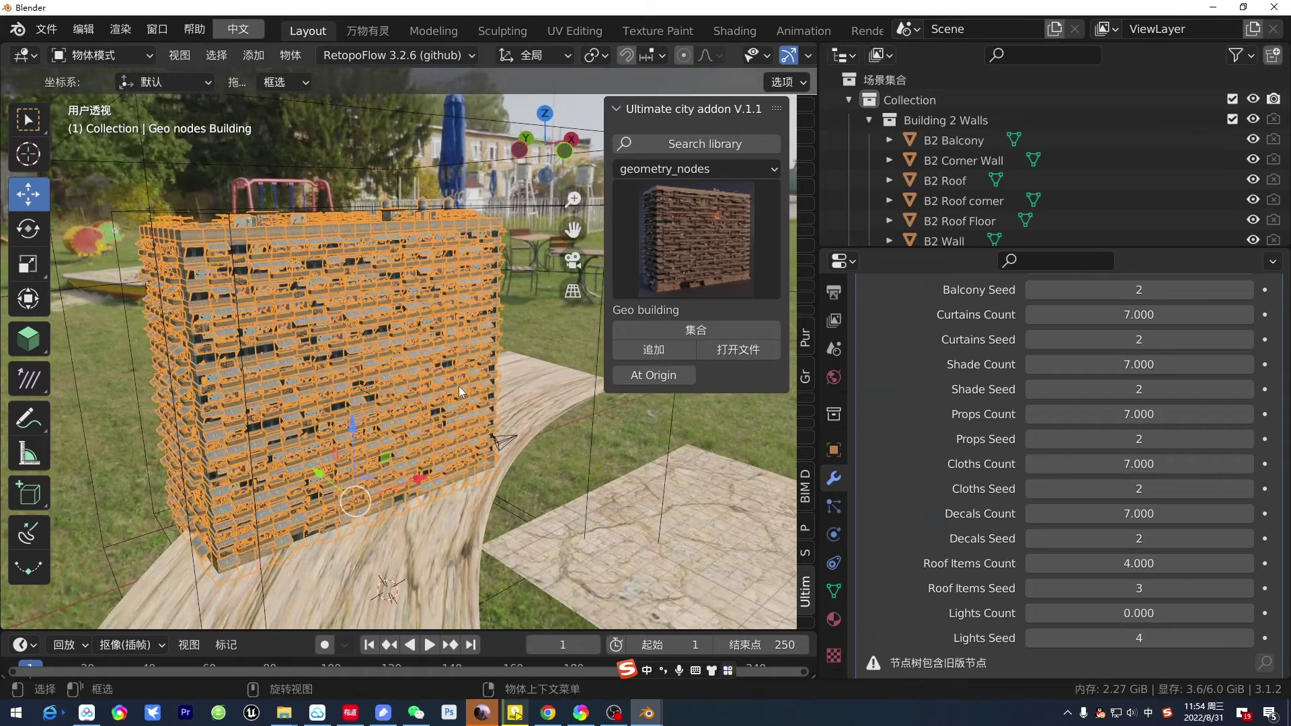
scroll(753, 55, "down", 3)
scroll(713, 55, "down", 2)
Step: Toggle solid and material preview shading, then reselect the building to show its node inputs
left_click(696, 56)
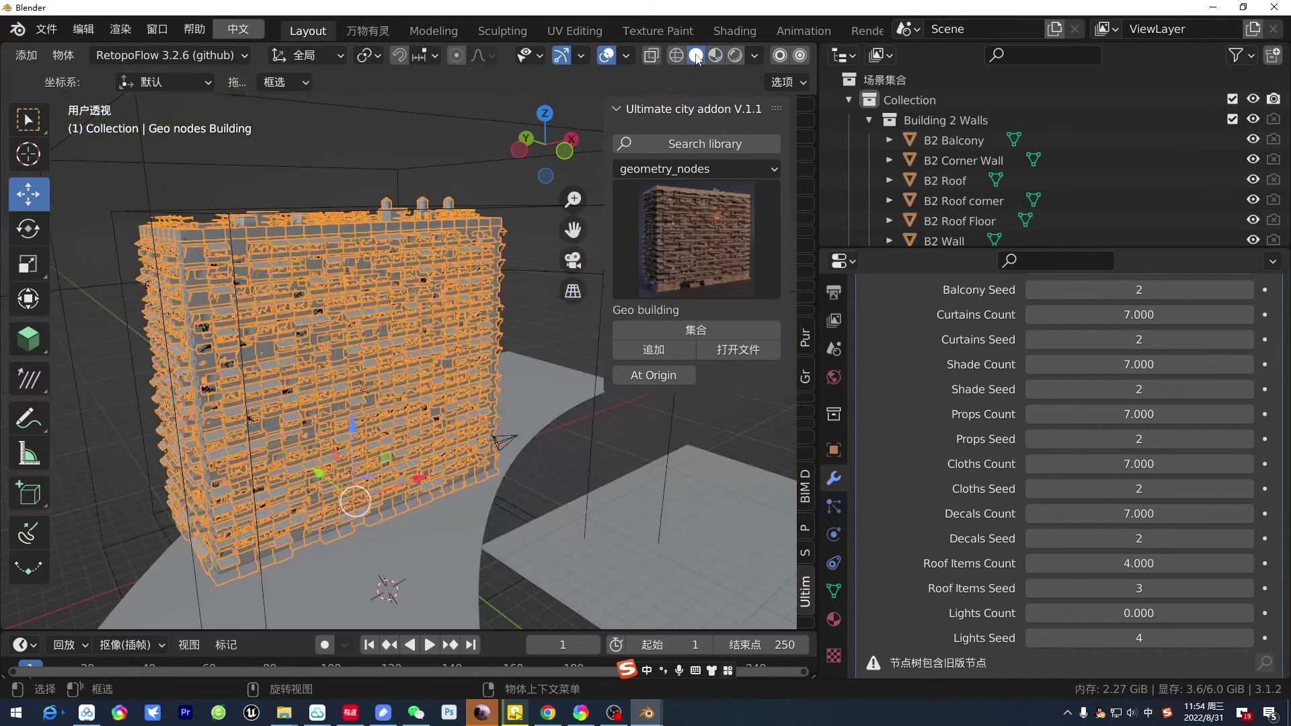
scroll(349, 364, "up", 2)
left_click(596, 431)
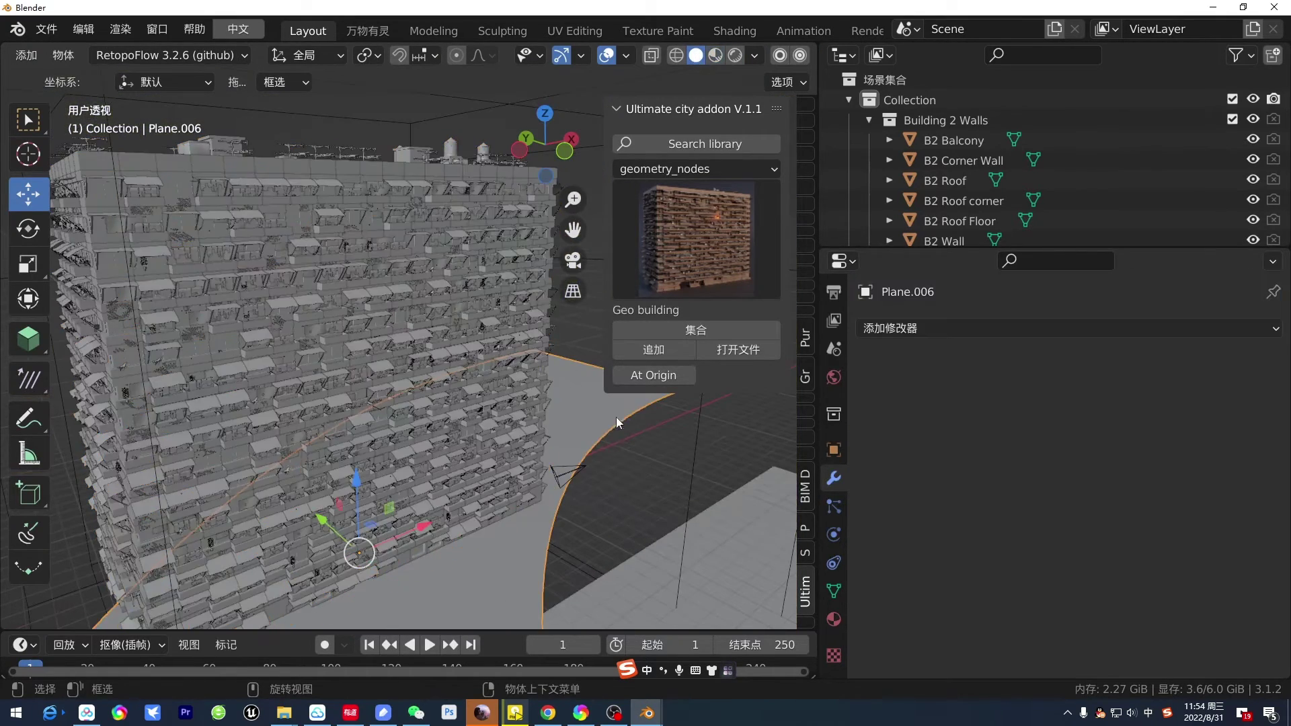
left_click(715, 56)
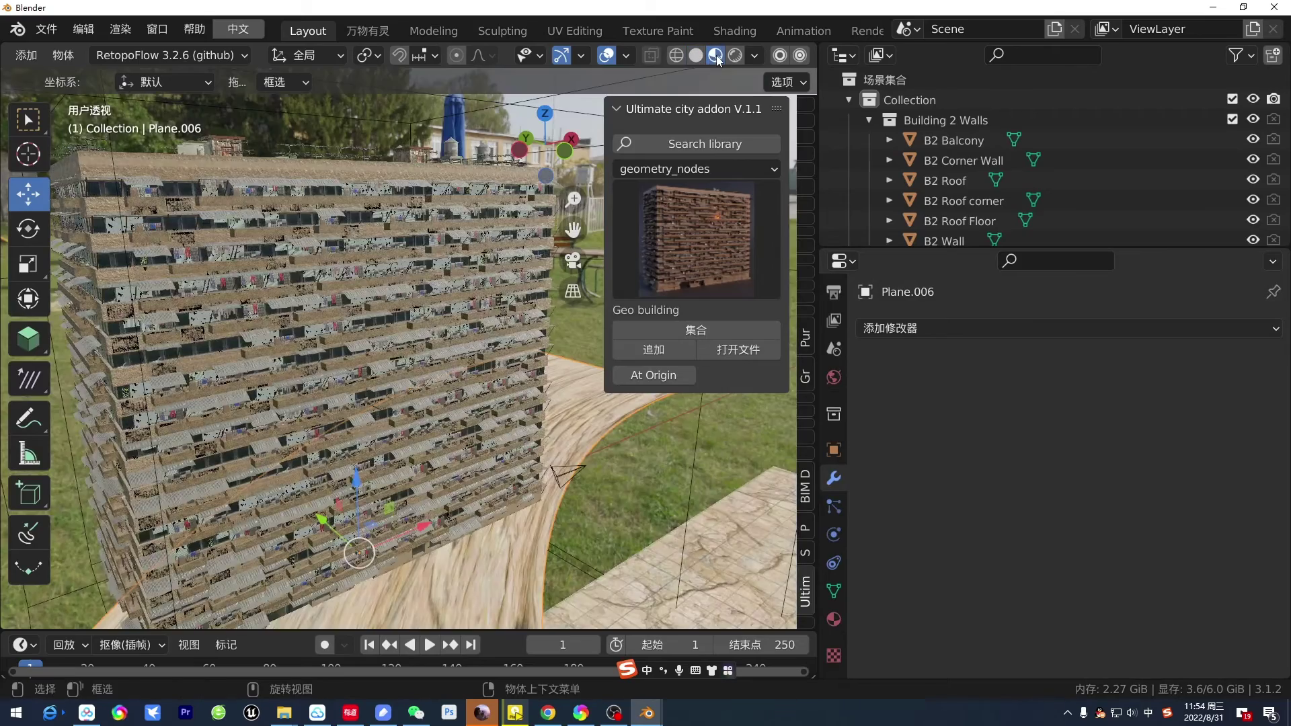
left_click(474, 329)
Step: Lower the building Height, set Balcony Count to 1 and Ground Floor Seed to 33
mouse_move(1138, 460)
left_mouse_down()
mouse_move(1050, 461)
mouse_move(1170, 461)
mouse_move(1089, 486)
mouse_move(1183, 512)
mouse_move(1106, 516)
mouse_move(1116, 560)
left_mouse_up()
left_click(1151, 564)
type("1")
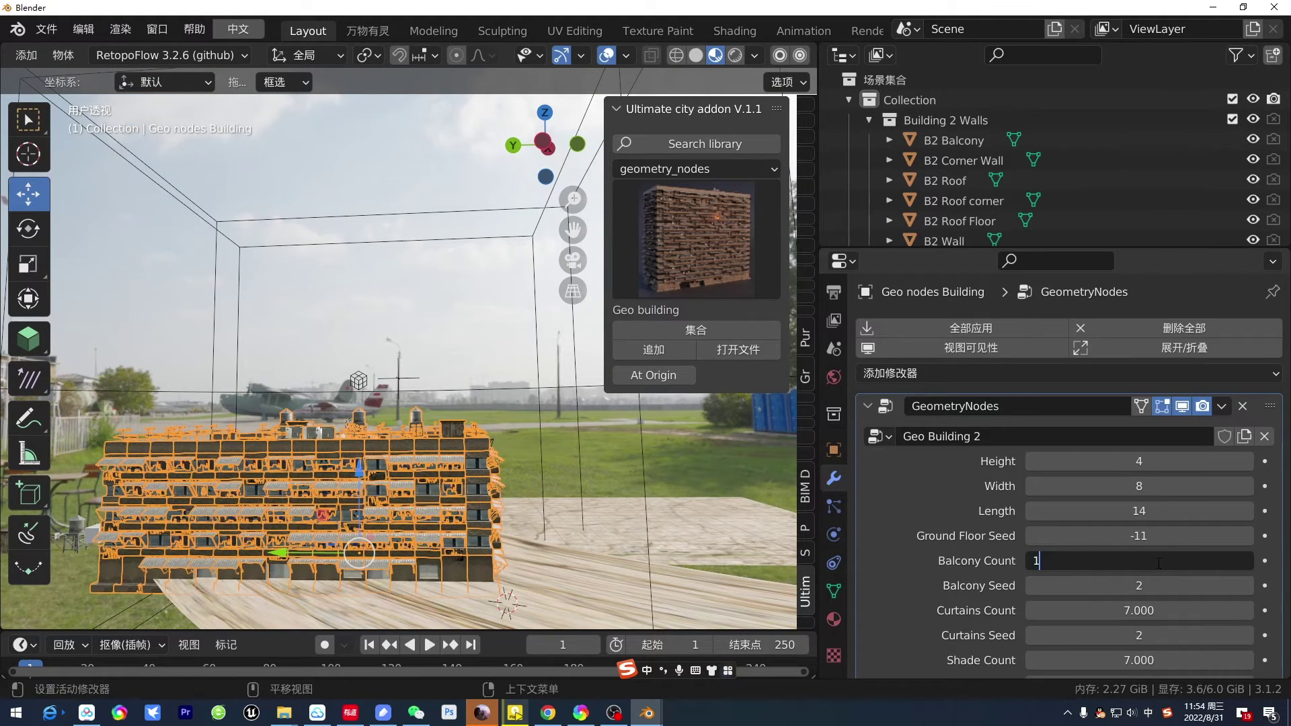
key("Return")
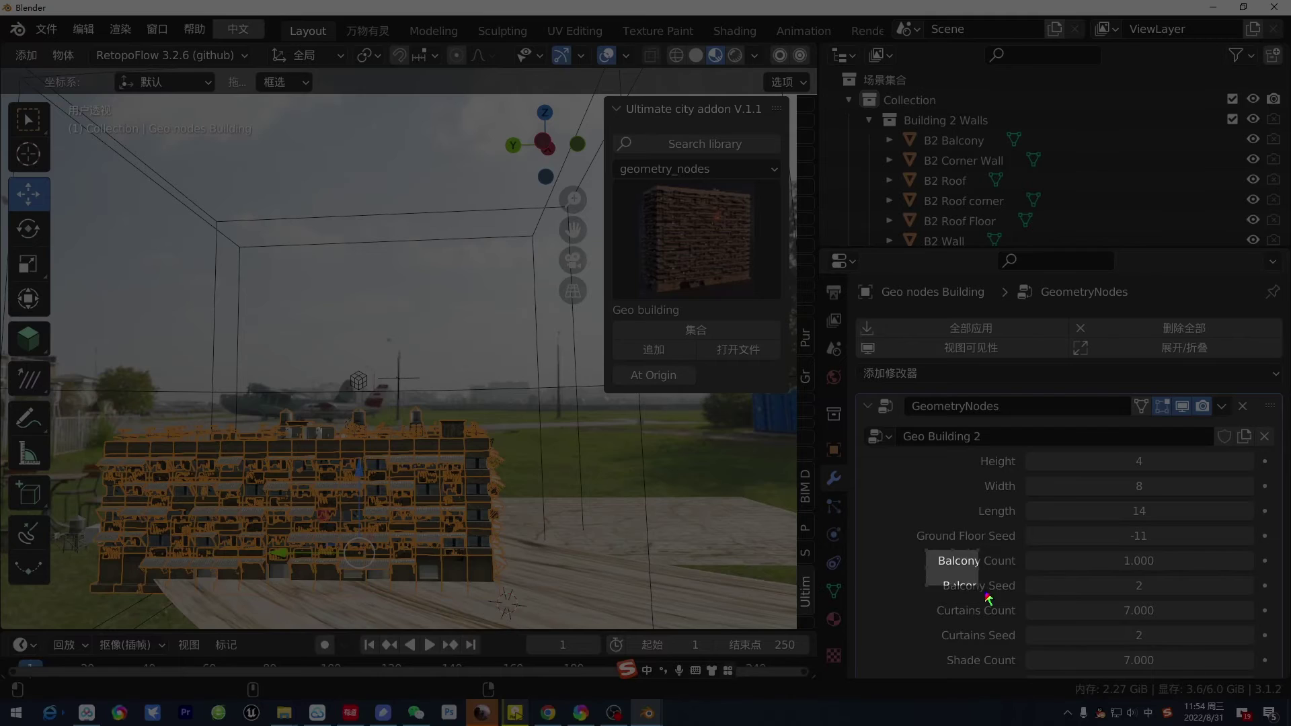
left_click_drag(1019, 607, 1022, 596)
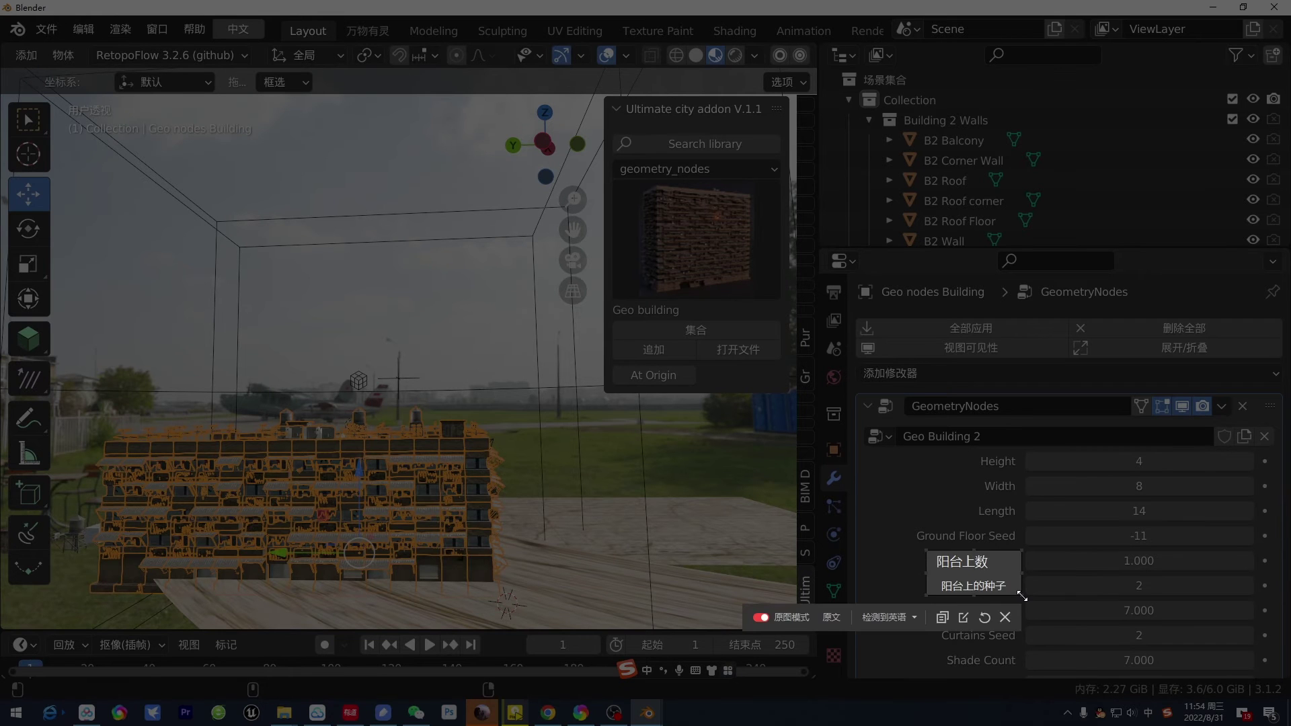
key("Escape")
scroll(356, 363, "up", 1)
scroll(356, 363, "up", 1)
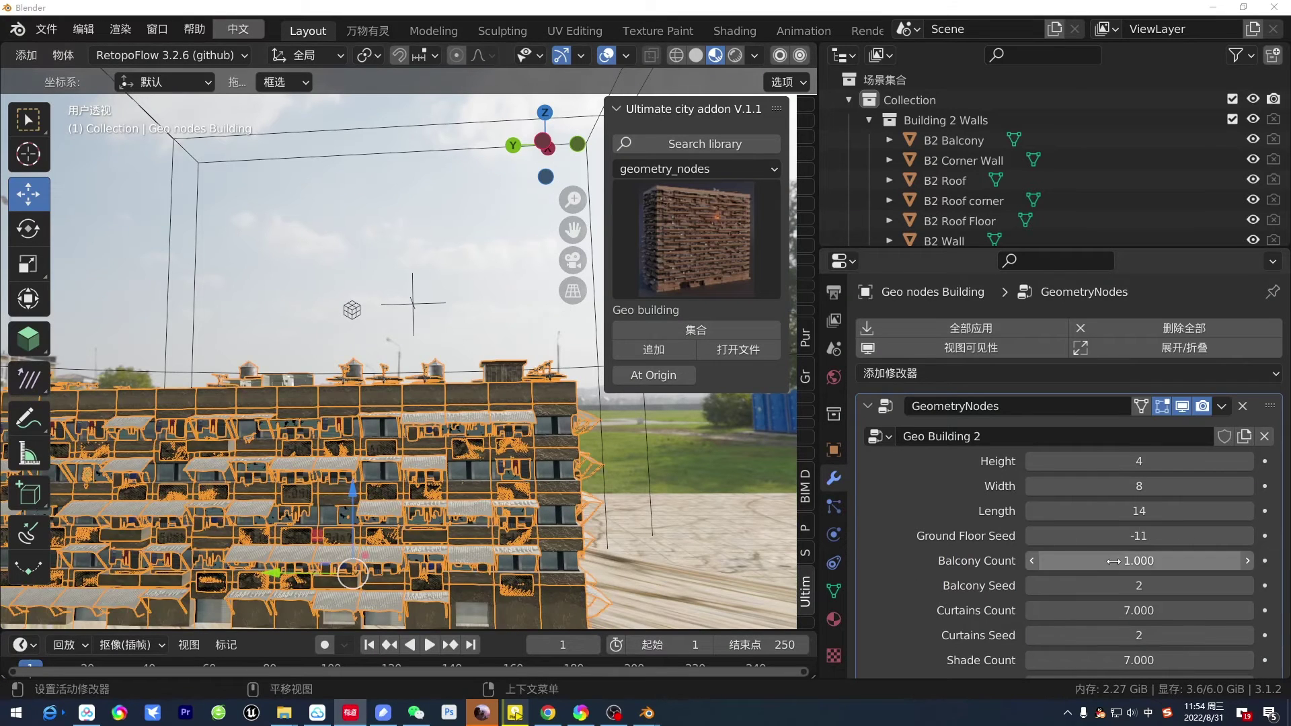
double_click(1139, 536)
type("33")
key("Return")
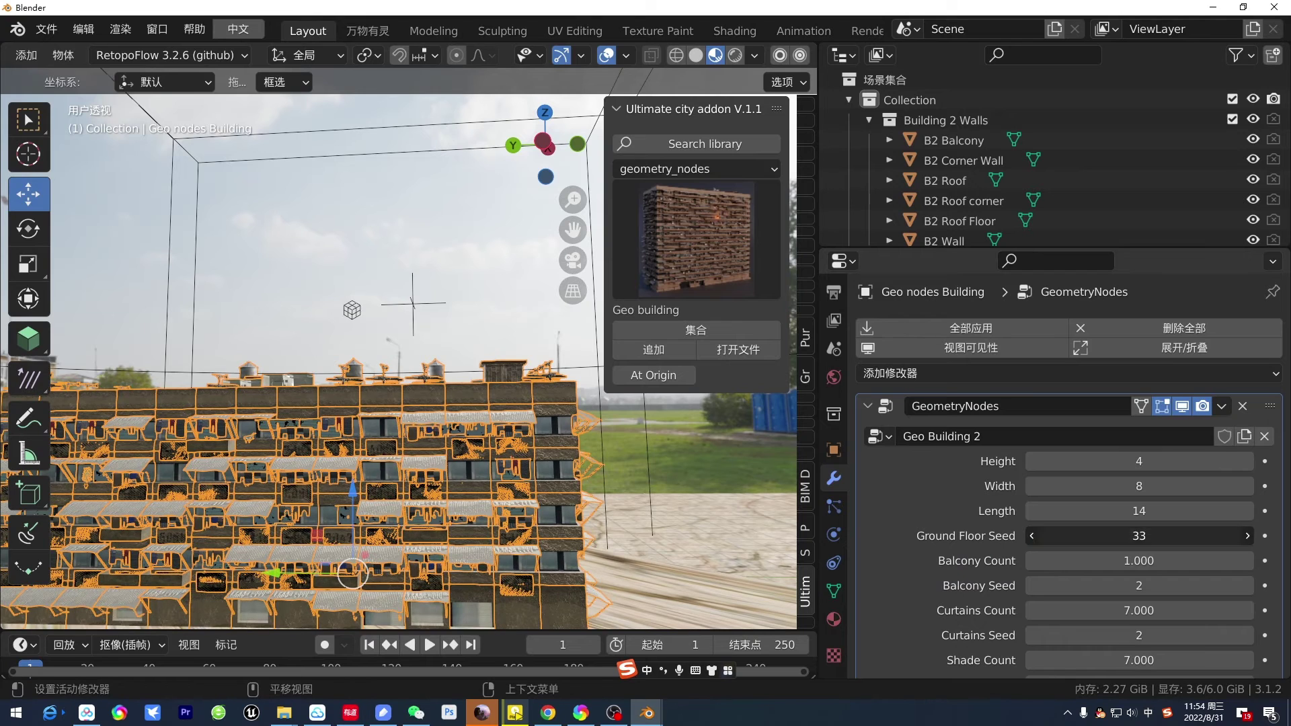
type("1")
key("Return")
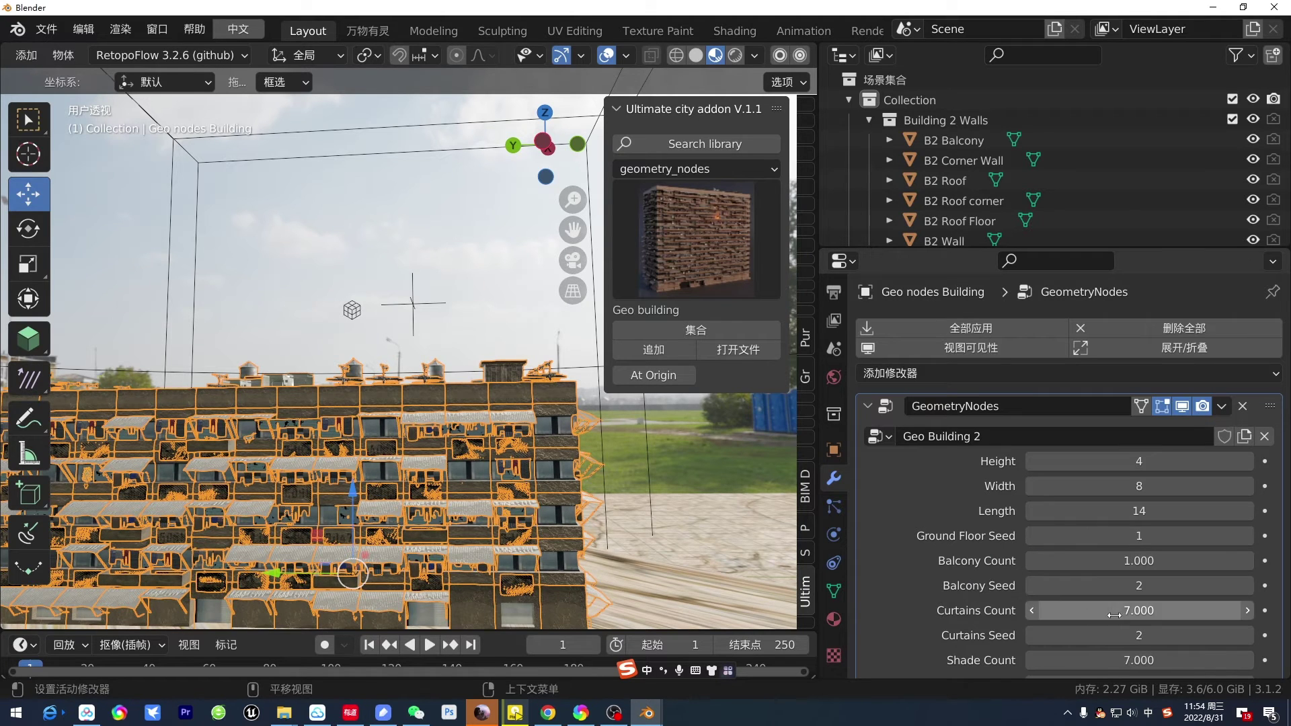
Step: Set Shade Count to 7.09, Shade Seed to 3 and Curtains Count to 1
left_click_drag(1139, 611, 1090, 609)
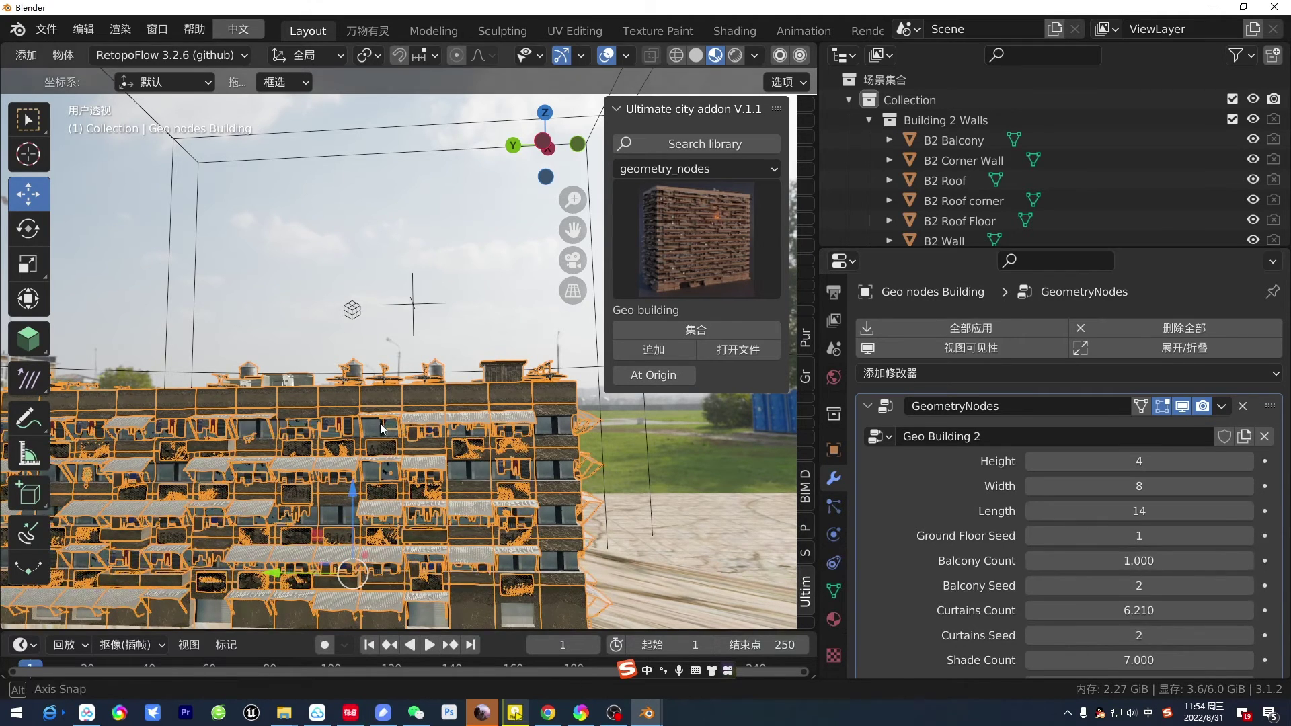
mouse_move(416, 416)
middle_mouse_down()
mouse_move(417, 495)
mouse_move(434, 170)
middle_mouse_up()
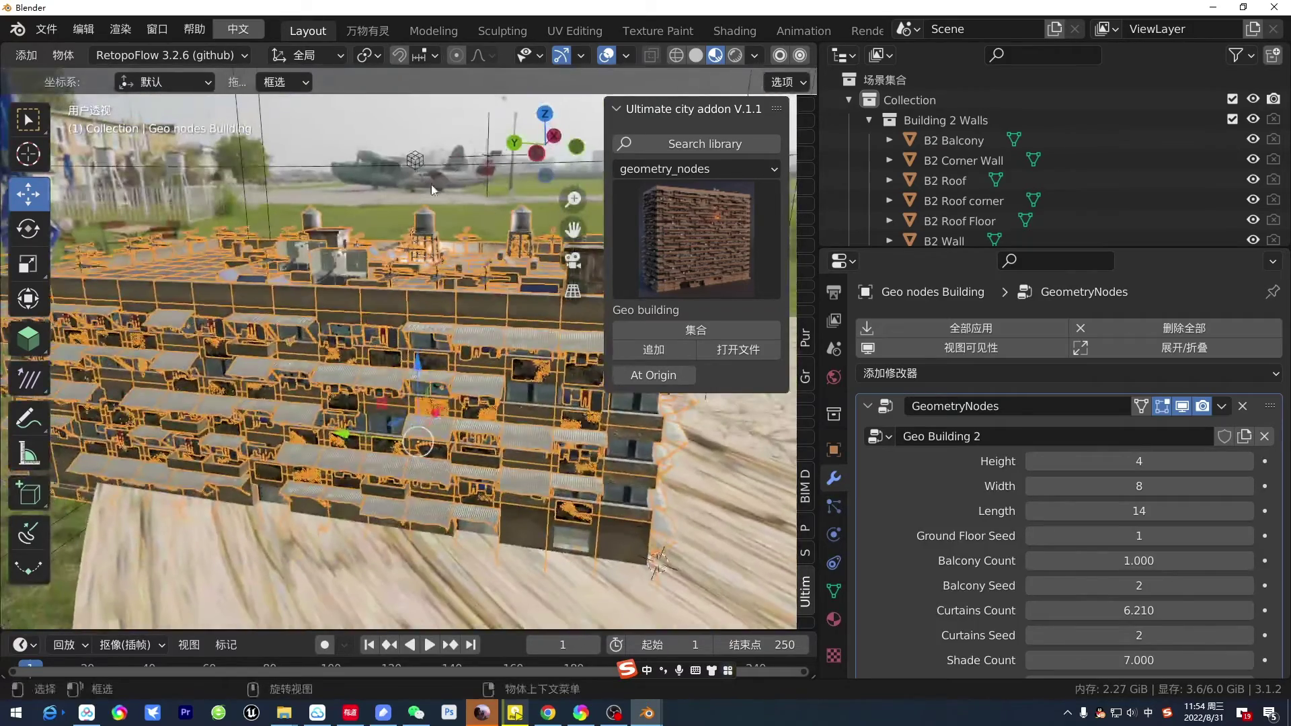
mouse_move(1138, 610)
left_mouse_down()
mouse_move(1114, 611)
mouse_move(1122, 661)
mouse_move(1153, 659)
left_mouse_up()
mouse_move(484, 471)
middle_mouse_down()
mouse_move(506, 479)
mouse_move(395, 449)
middle_mouse_up()
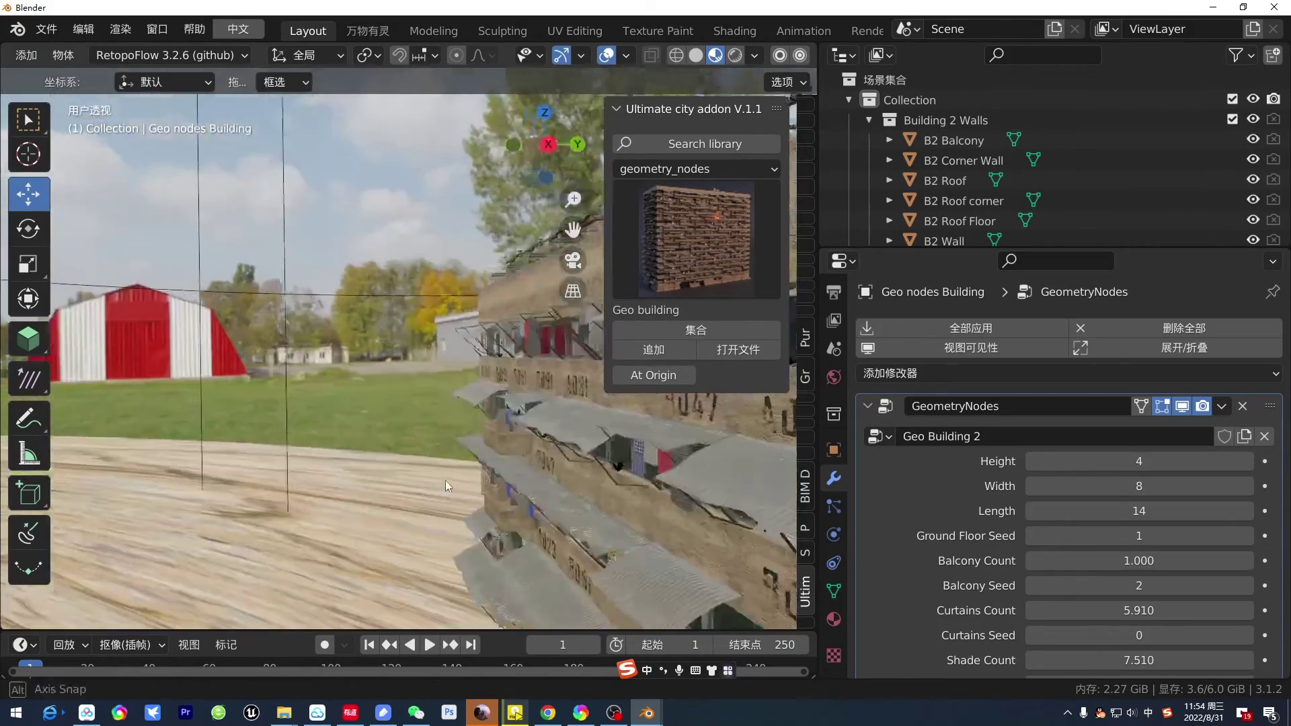
scroll(404, 443, "down", 5)
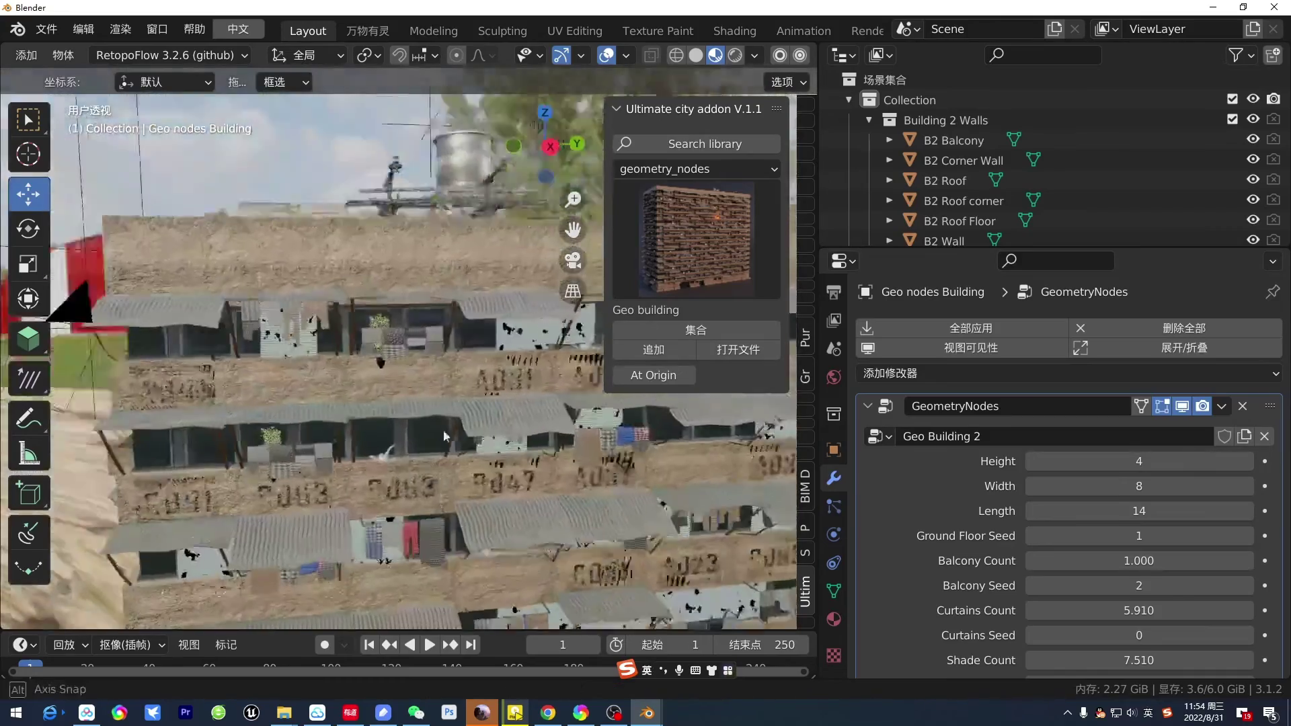
middle_click_drag(404, 443, 552, 402)
scroll(1137, 572, "down", 3)
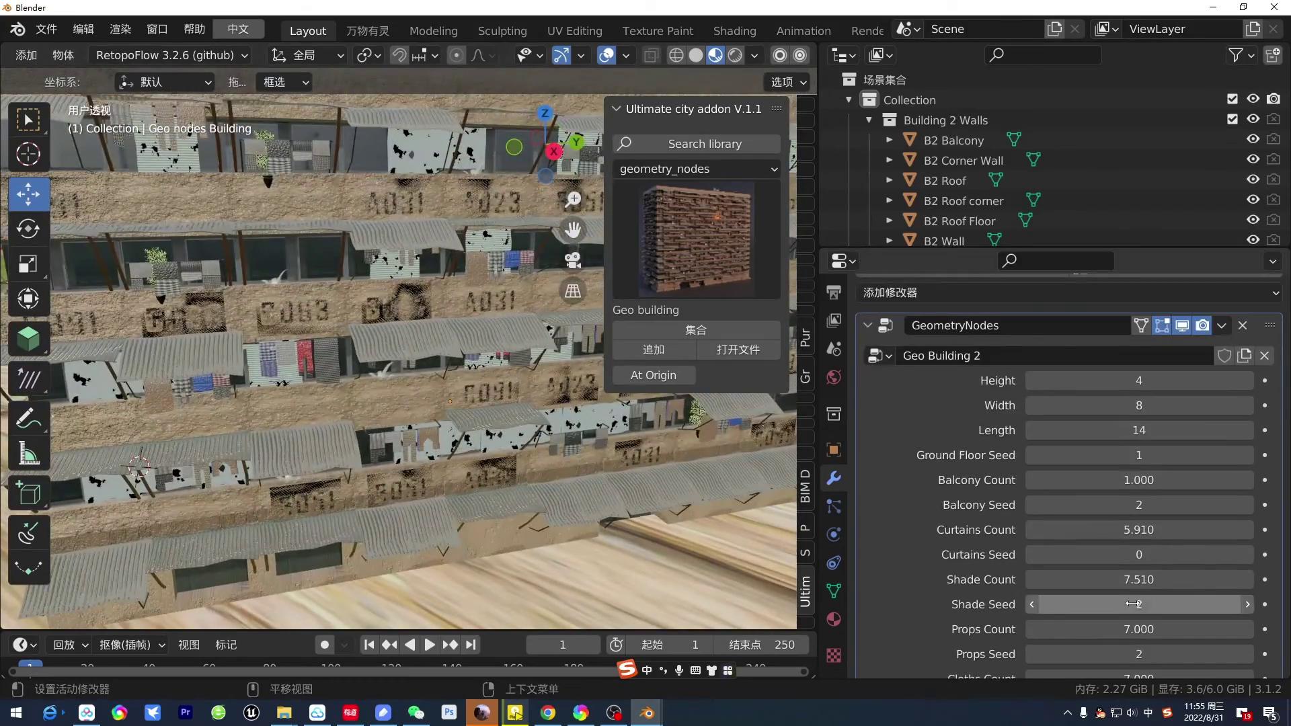
mouse_move(1126, 614)
left_mouse_down()
mouse_move(1143, 580)
mouse_move(1116, 580)
left_mouse_up()
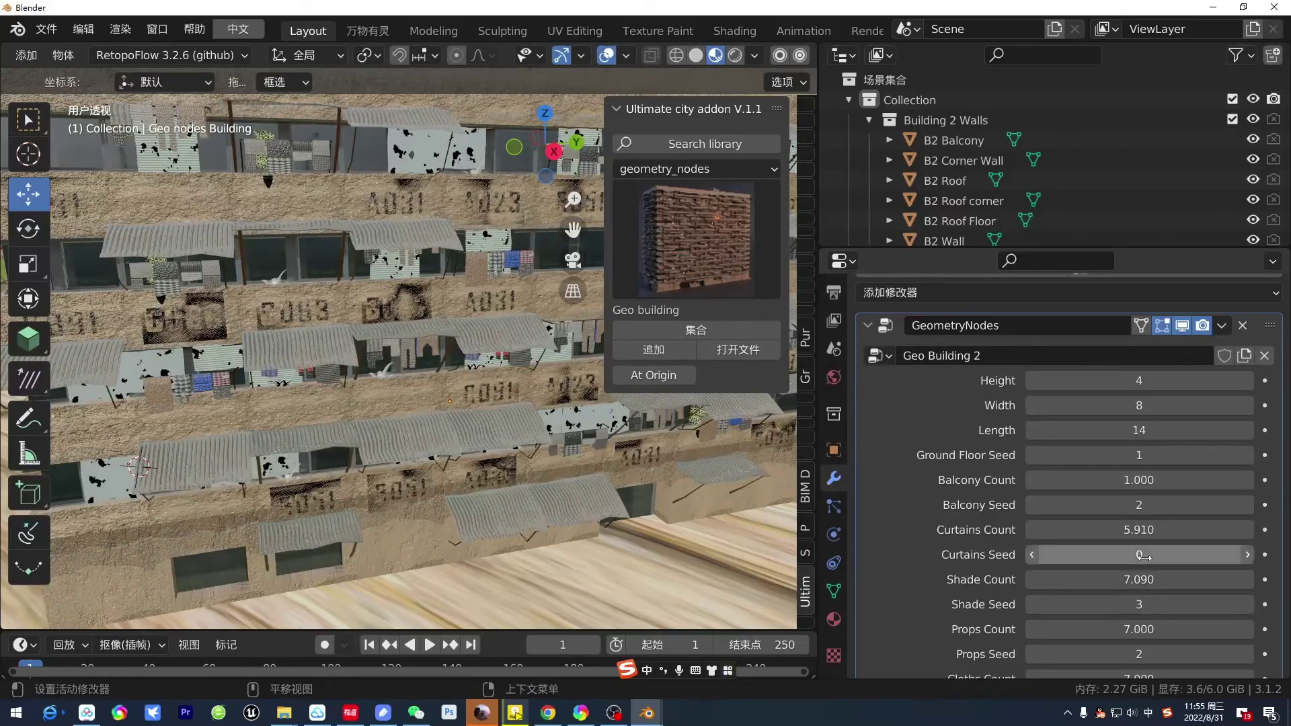
left_click_drag(1138, 530, 1117, 530)
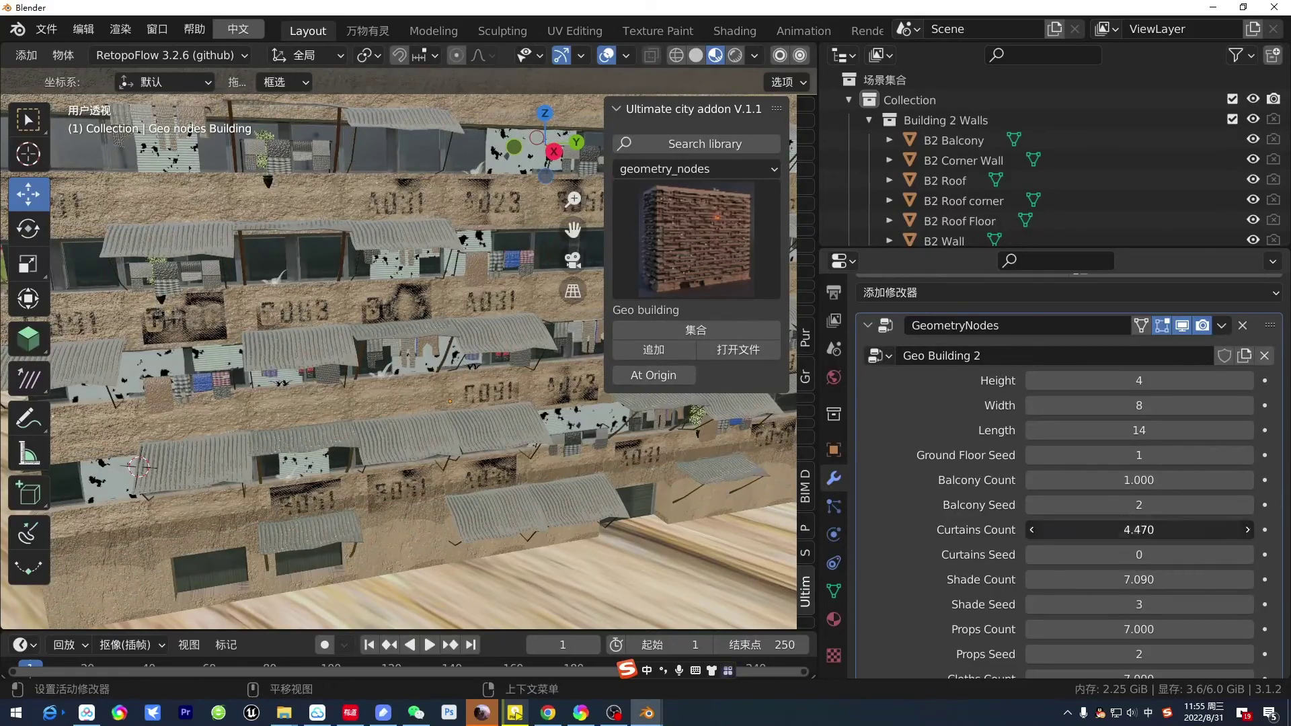
key("Return")
scroll(425, 319, "down", 3)
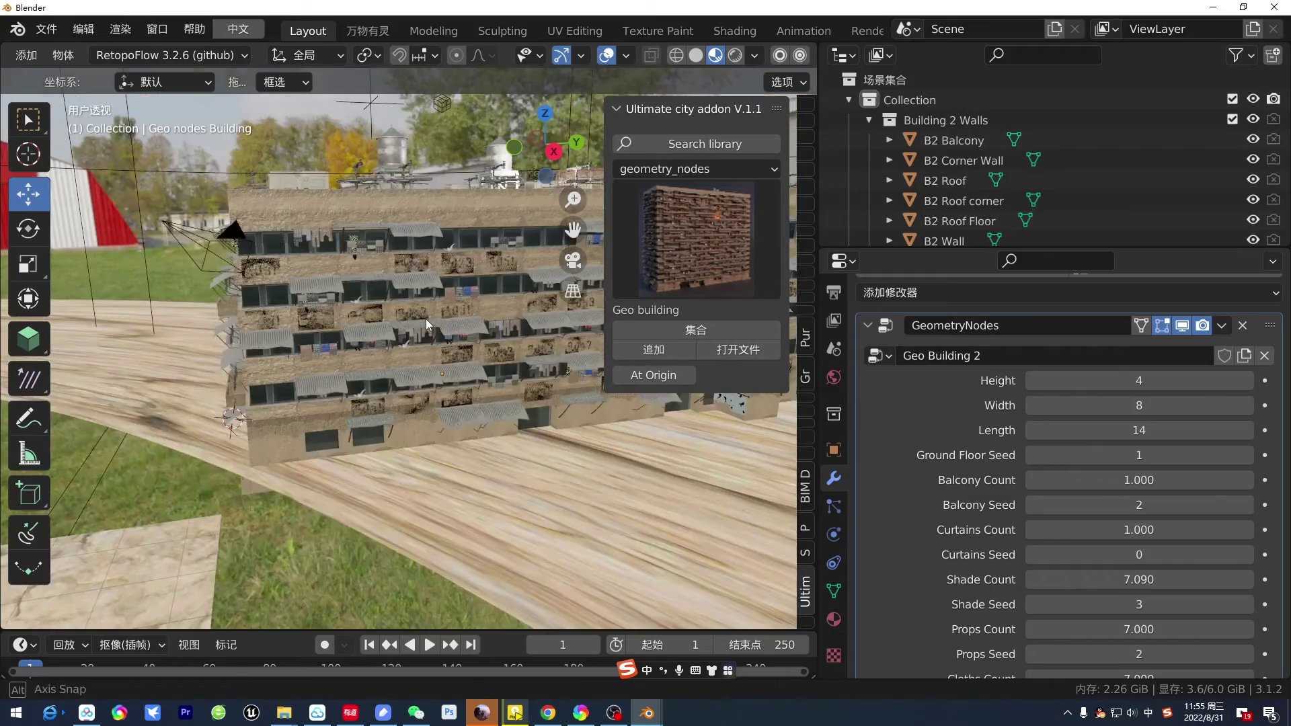
middle_click_drag(426, 319, 546, 262)
mouse_move(654, 351)
middle_mouse_down()
mouse_move(449, 329)
mouse_move(512, 316)
middle_mouse_up()
Step: Lower the building's Decals Count and Cloths Count to 1
scroll(1154, 527, "down", 4)
scroll(1154, 527, "down", 4)
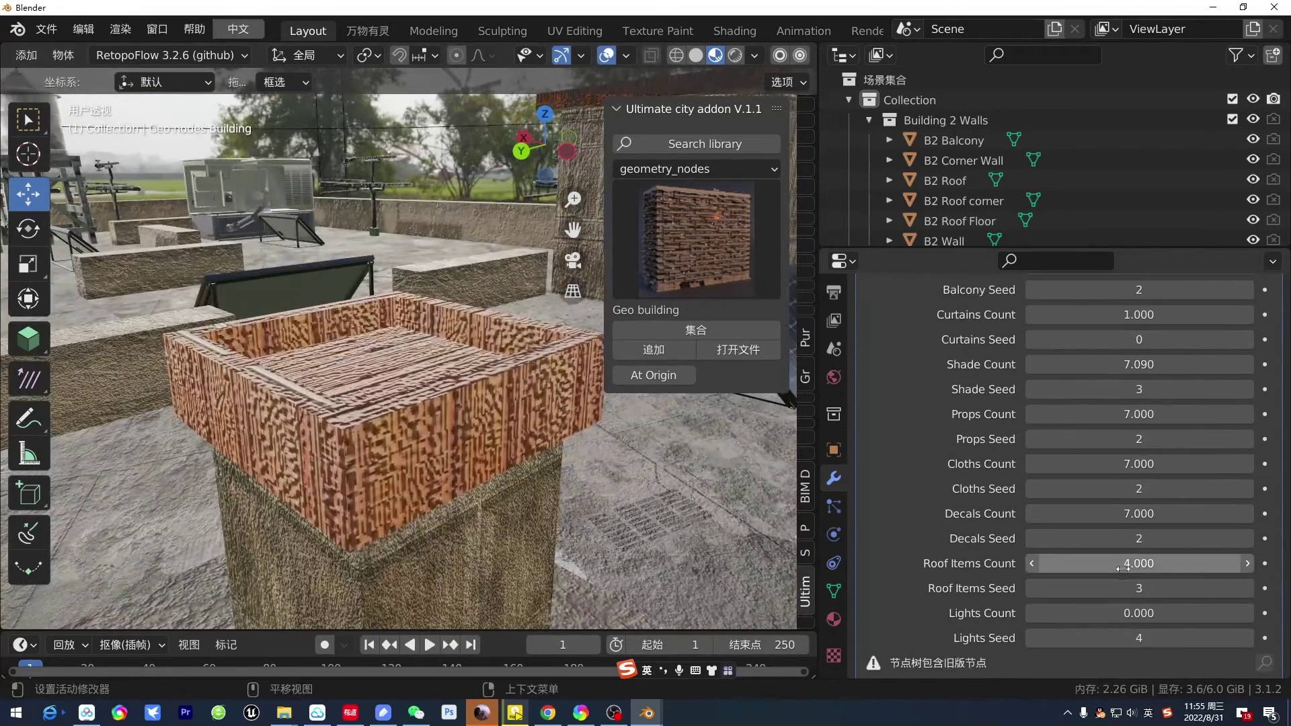
left_click(1154, 513)
left_click_drag(1100, 522, 1076, 521)
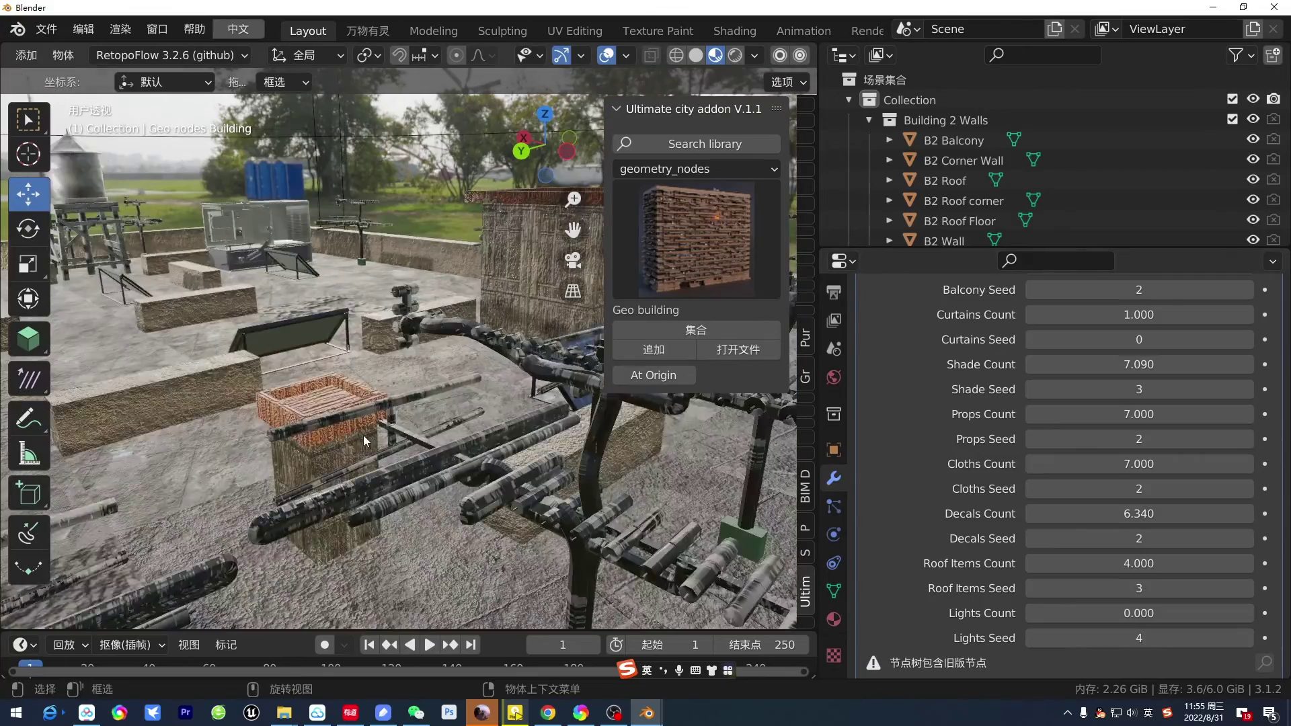
mouse_move(472, 376)
middle_mouse_down()
mouse_move(414, 418)
mouse_move(471, 376)
middle_mouse_up()
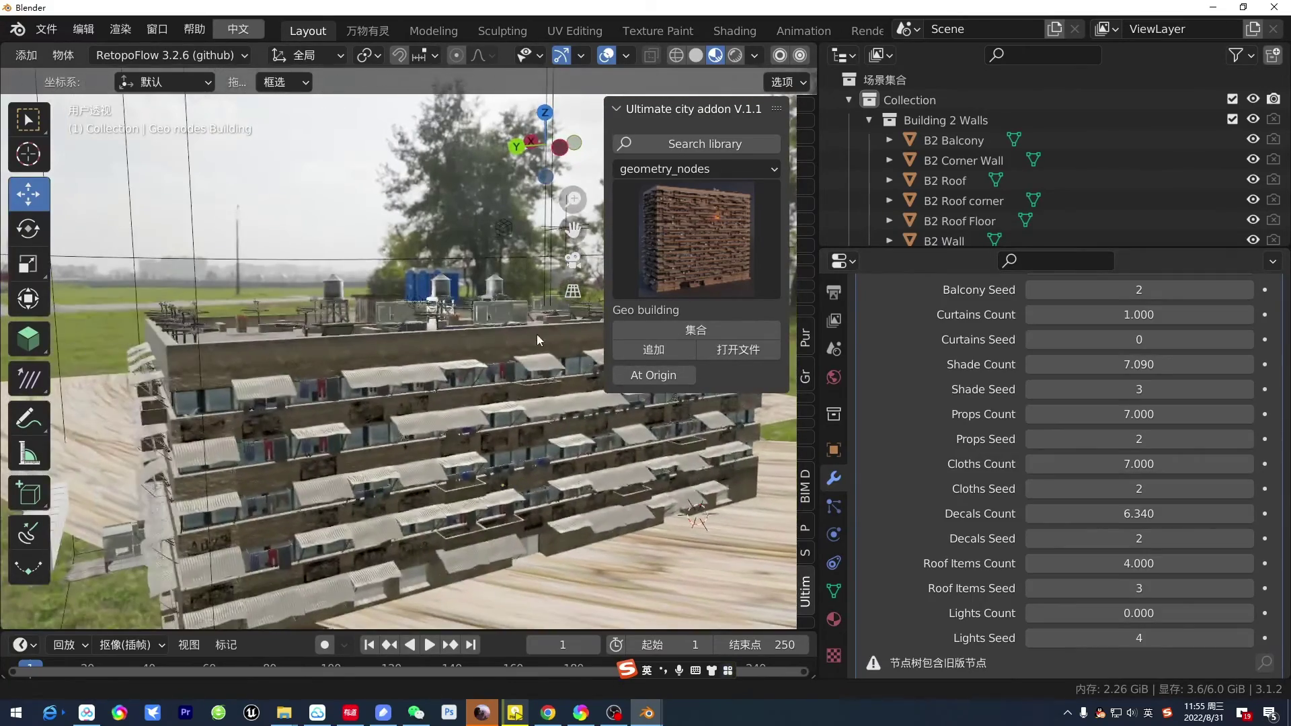
double_click(1150, 513)
type("1")
key("Return")
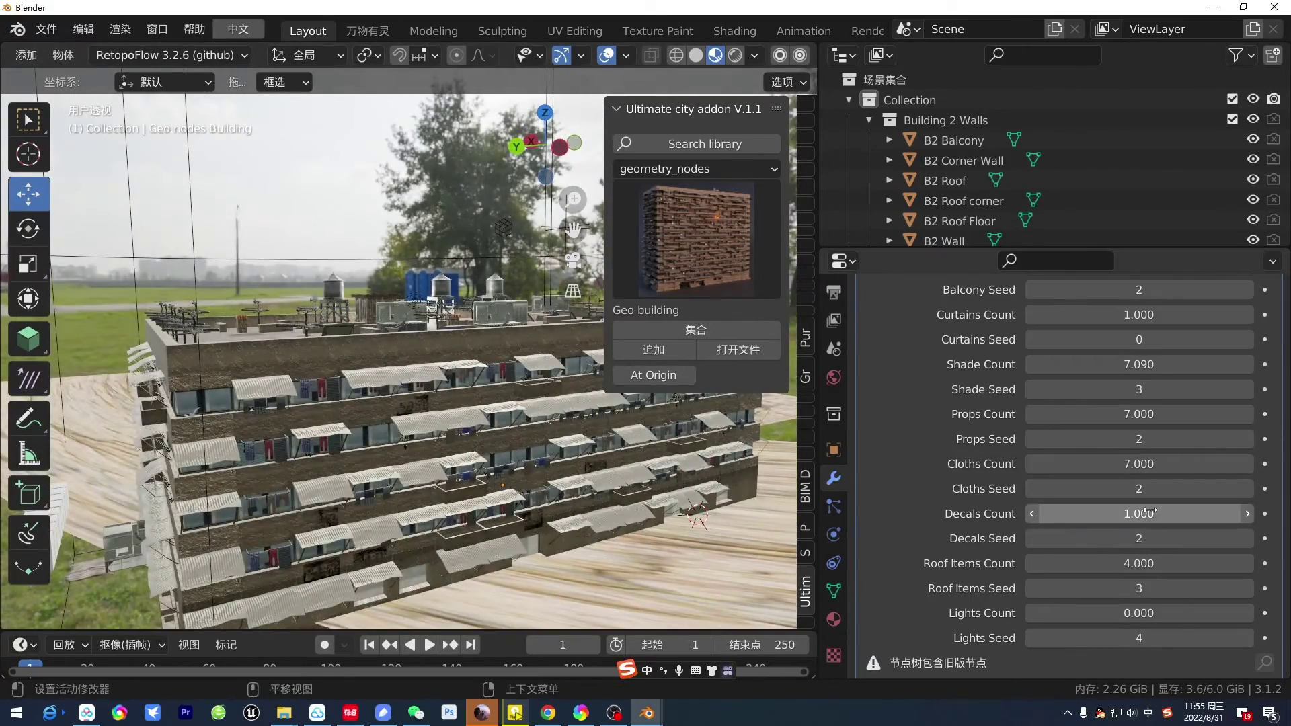
double_click(1135, 465)
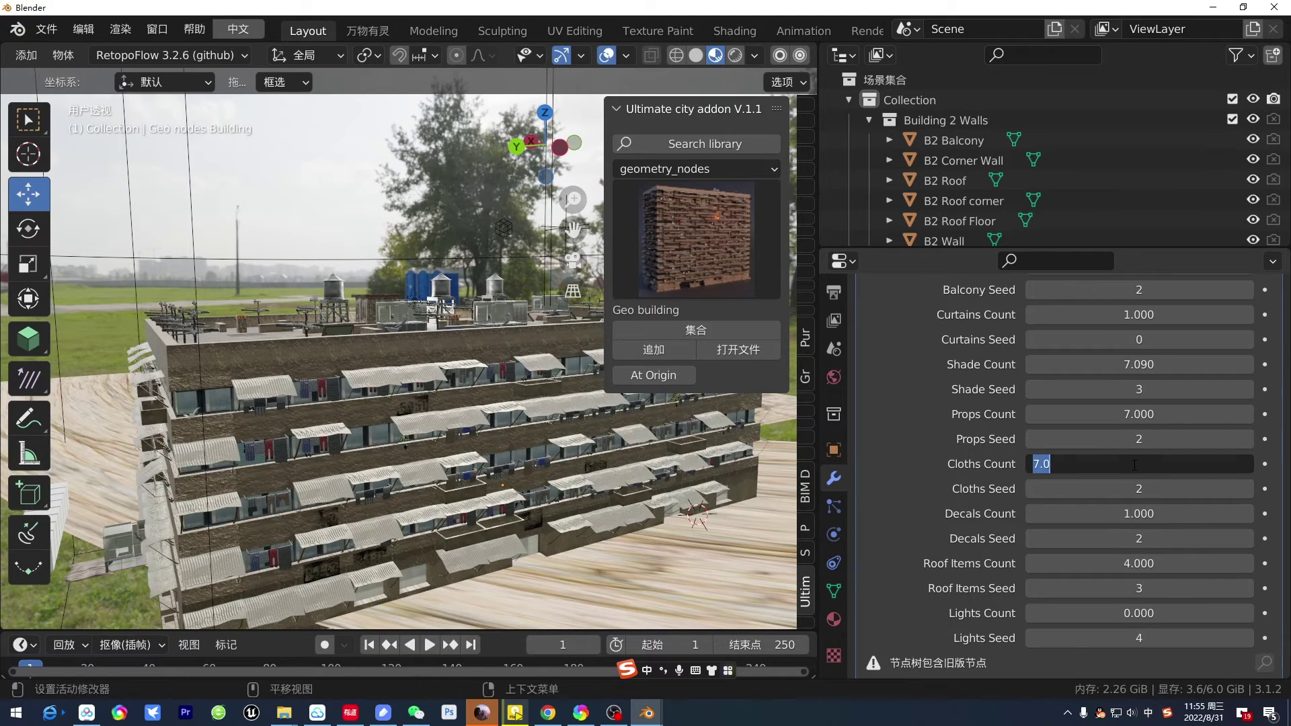
key("Return")
Step: Set Props Count and Shade Count to 1, stripping most awnings, and view the bare facade
middle_click_drag(391, 416, 330, 431)
double_click(1139, 414)
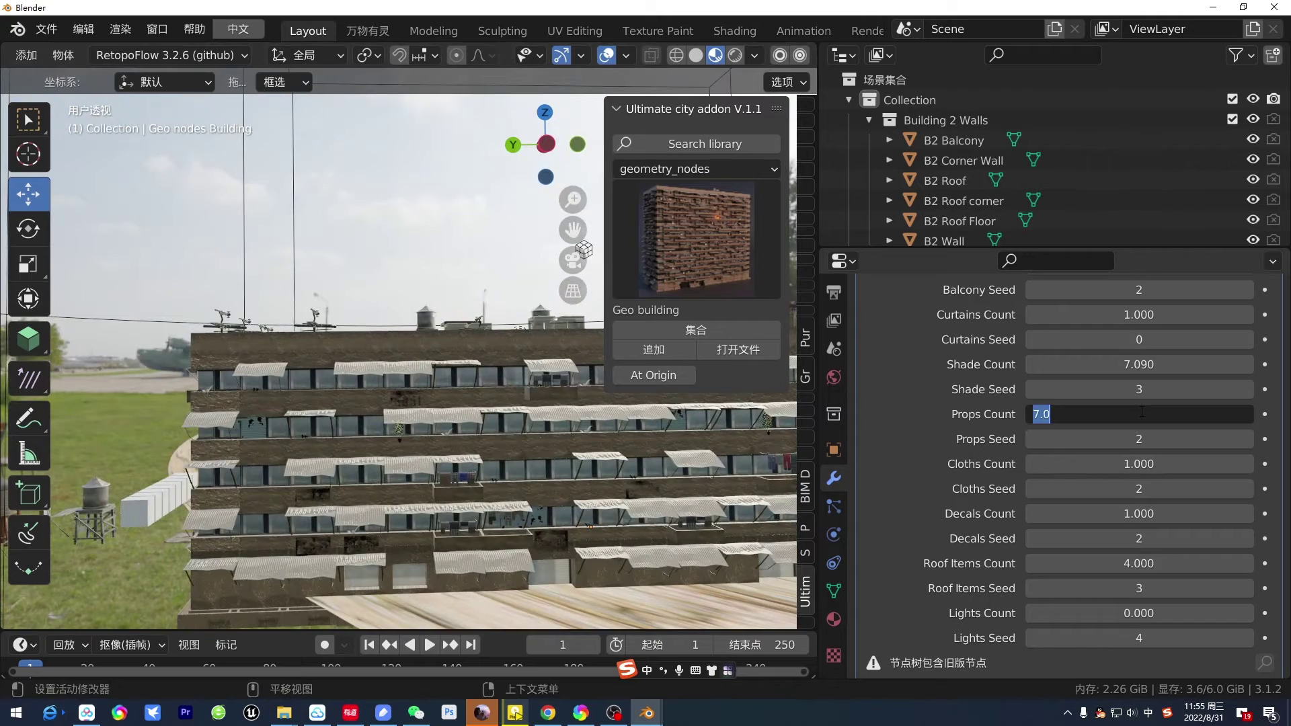
type("1")
key("Return")
double_click(1142, 365)
type("1")
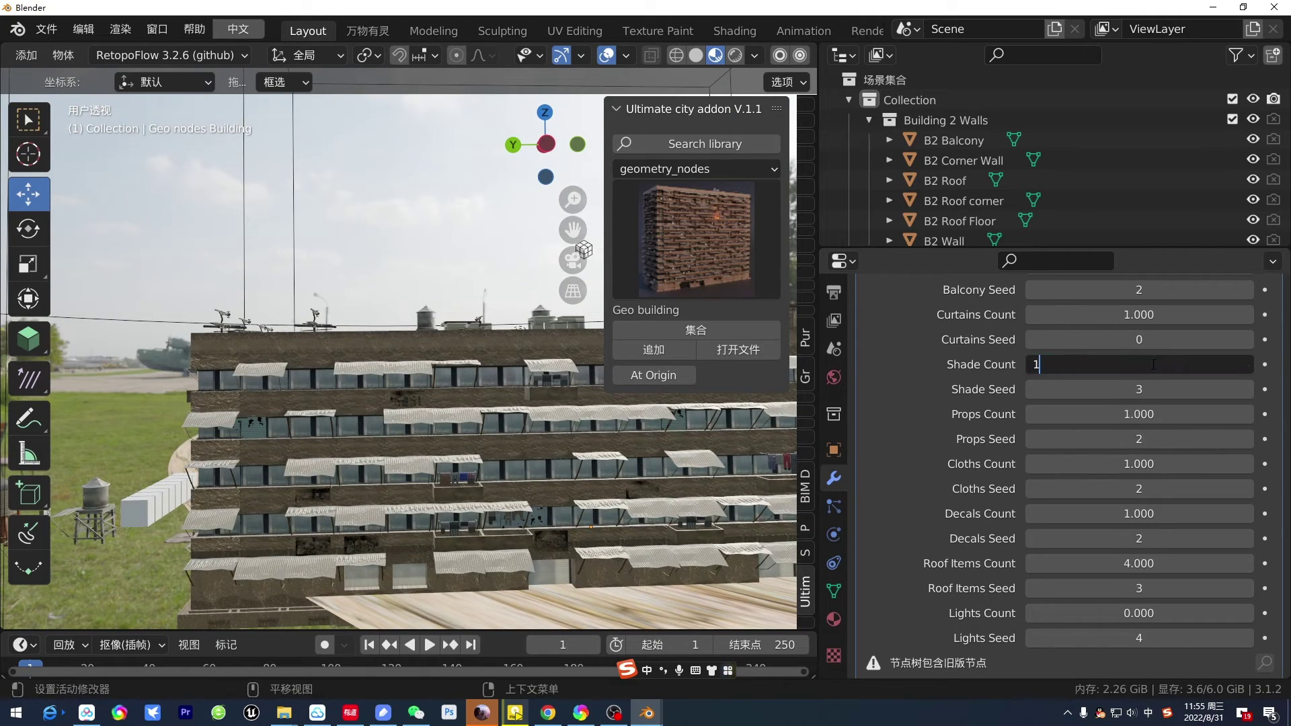
key("Return")
mouse_move(376, 472)
middle_mouse_down()
mouse_move(341, 513)
mouse_move(258, 519)
mouse_move(314, 493)
middle_mouse_up()
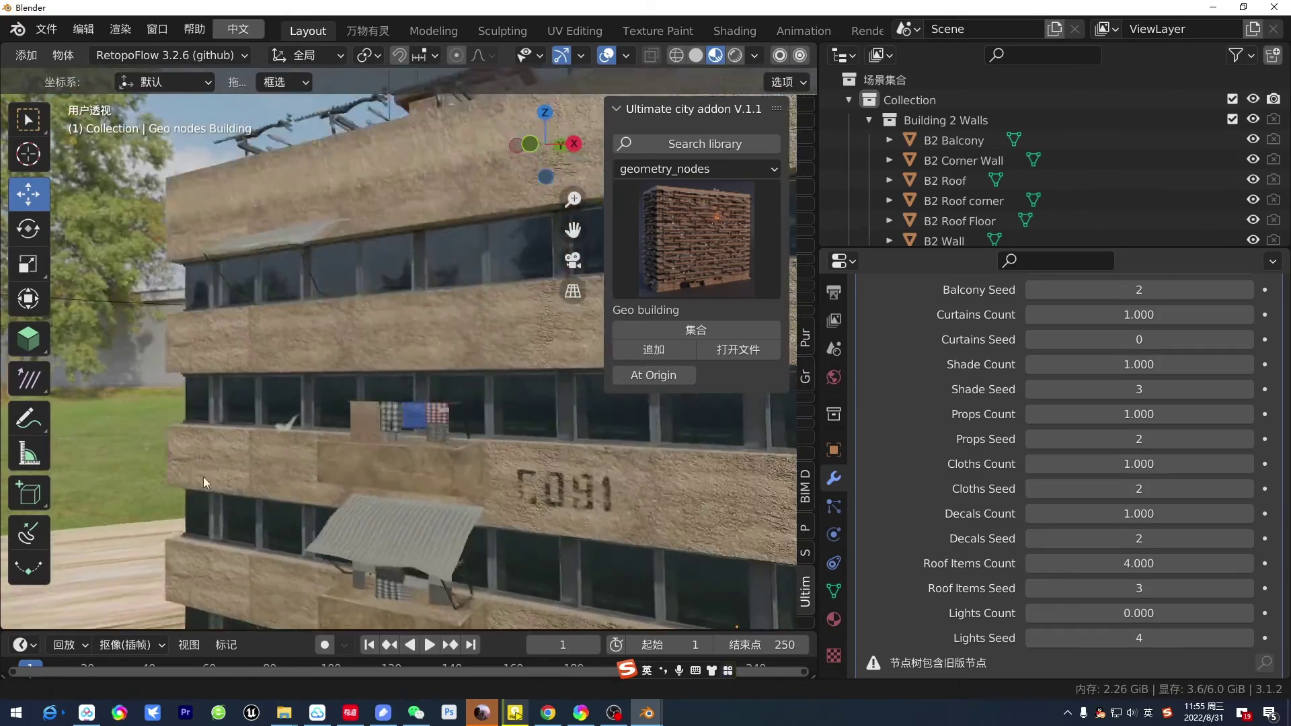
middle_click_drag(313, 493, 400, 500)
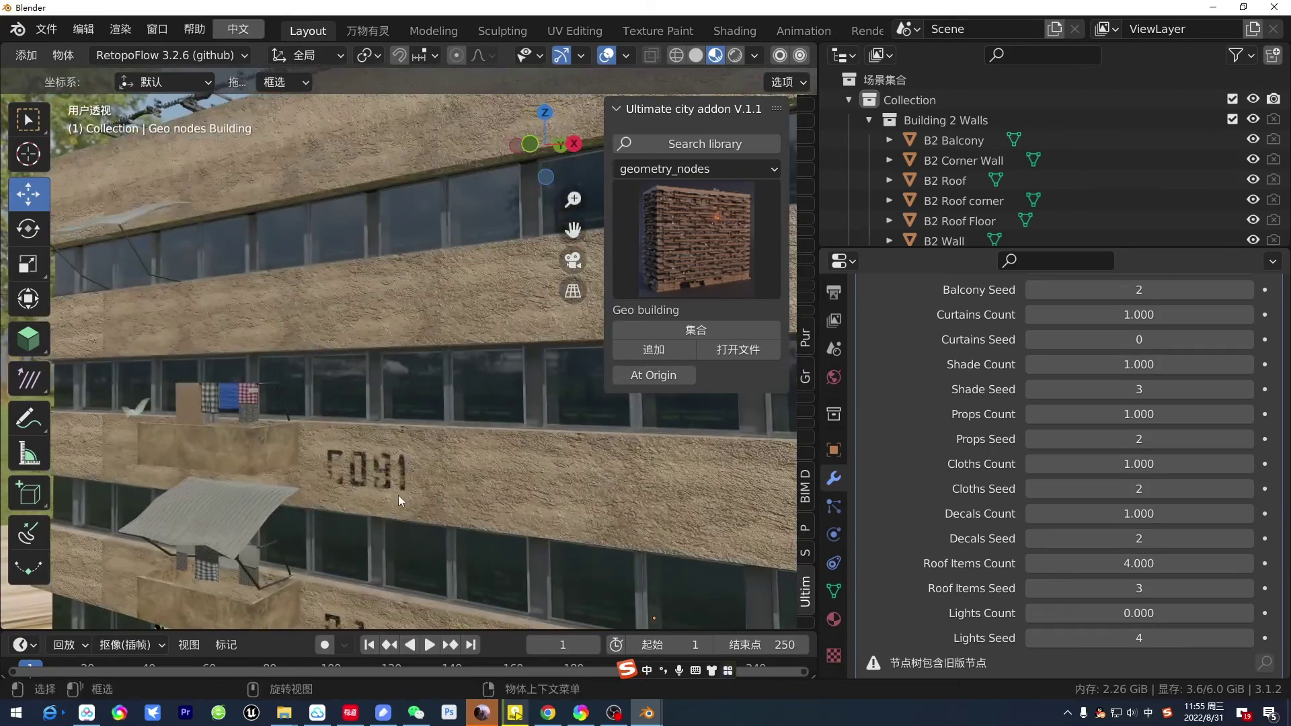
scroll(398, 494, "down", 3)
scroll(459, 507, "down", 3)
scroll(429, 488, "down", 2)
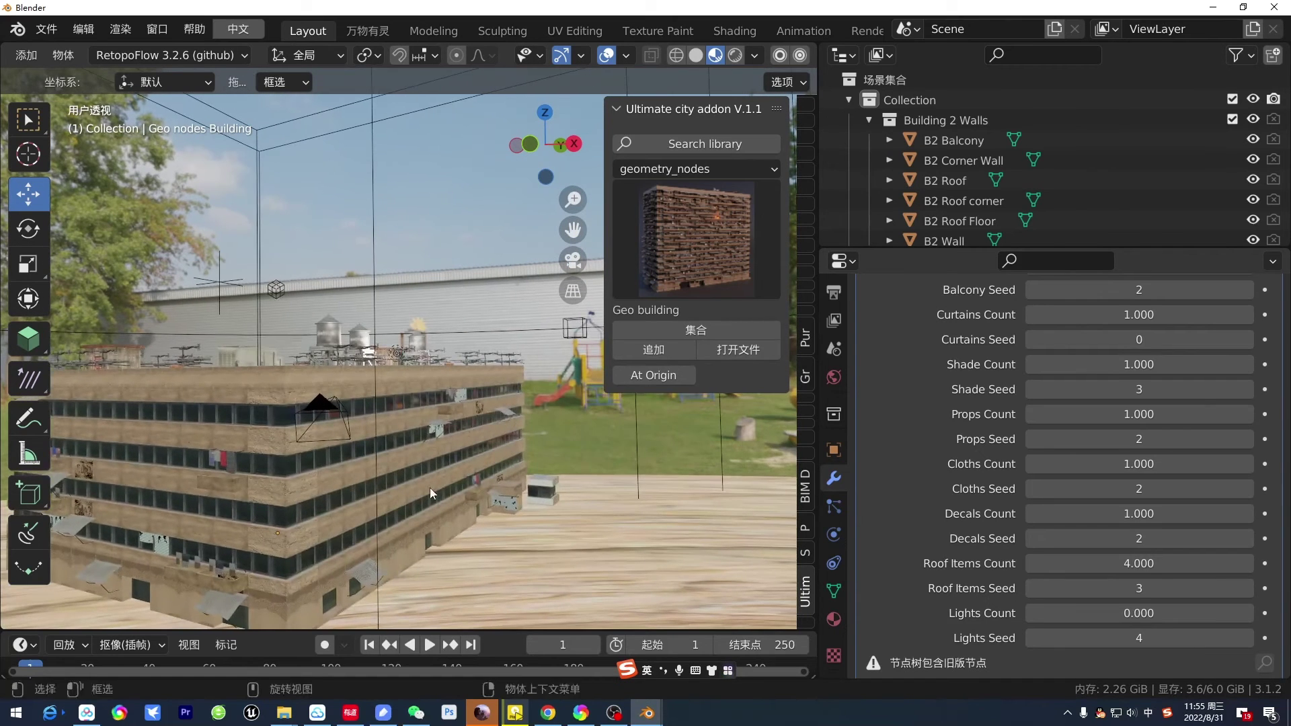
Step: Append the Vegetation sample scene from the Ultimate City sample_scenes library
left_click(689, 270)
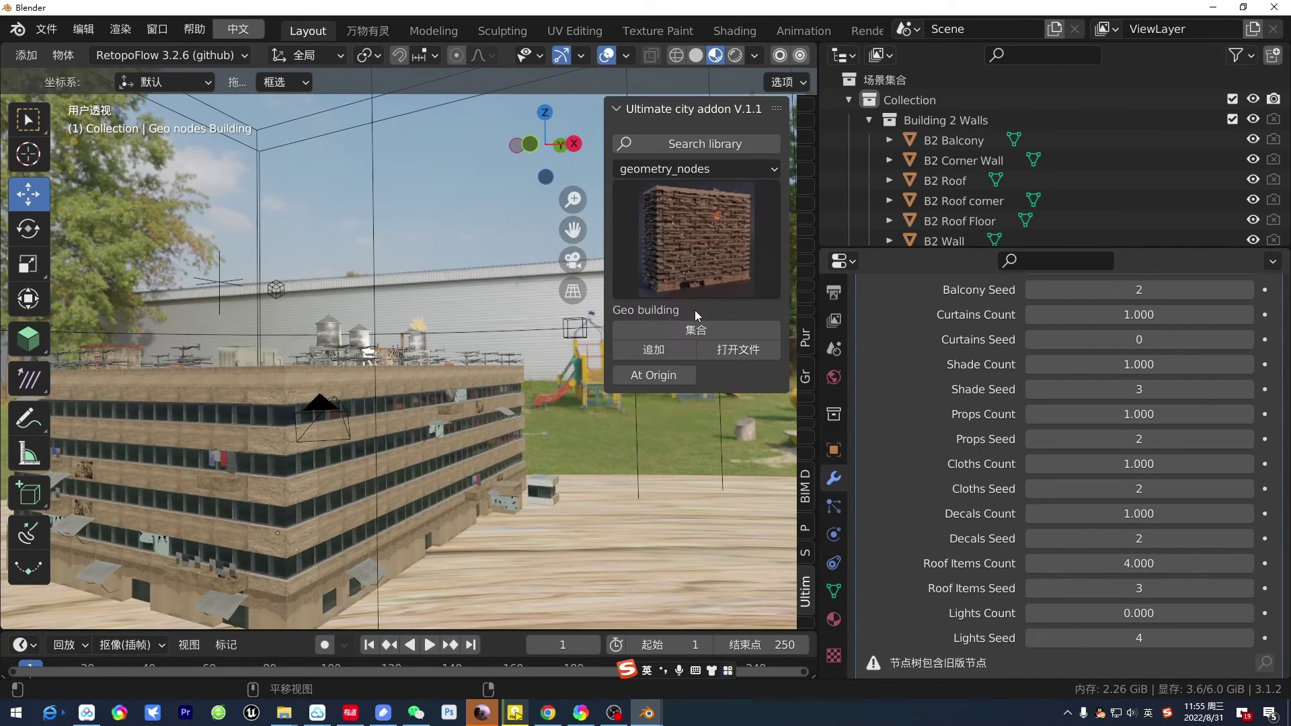
left_click(707, 169)
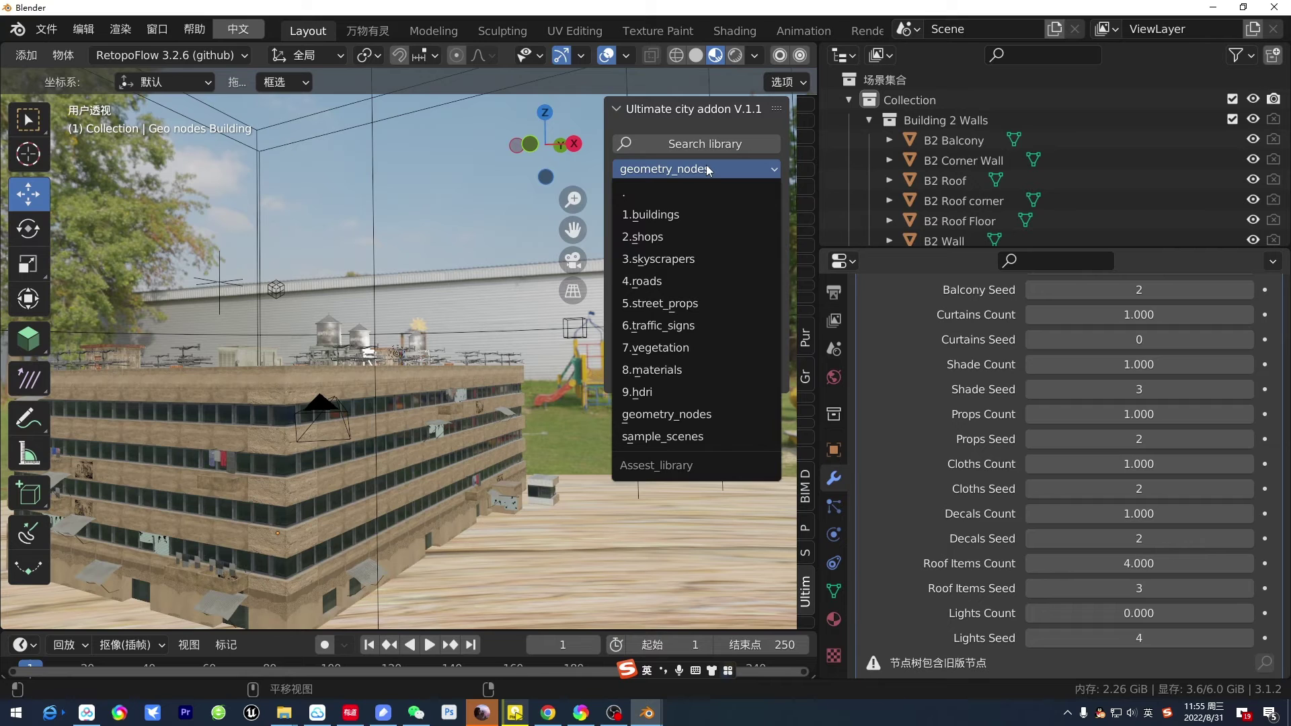
left_click(723, 219)
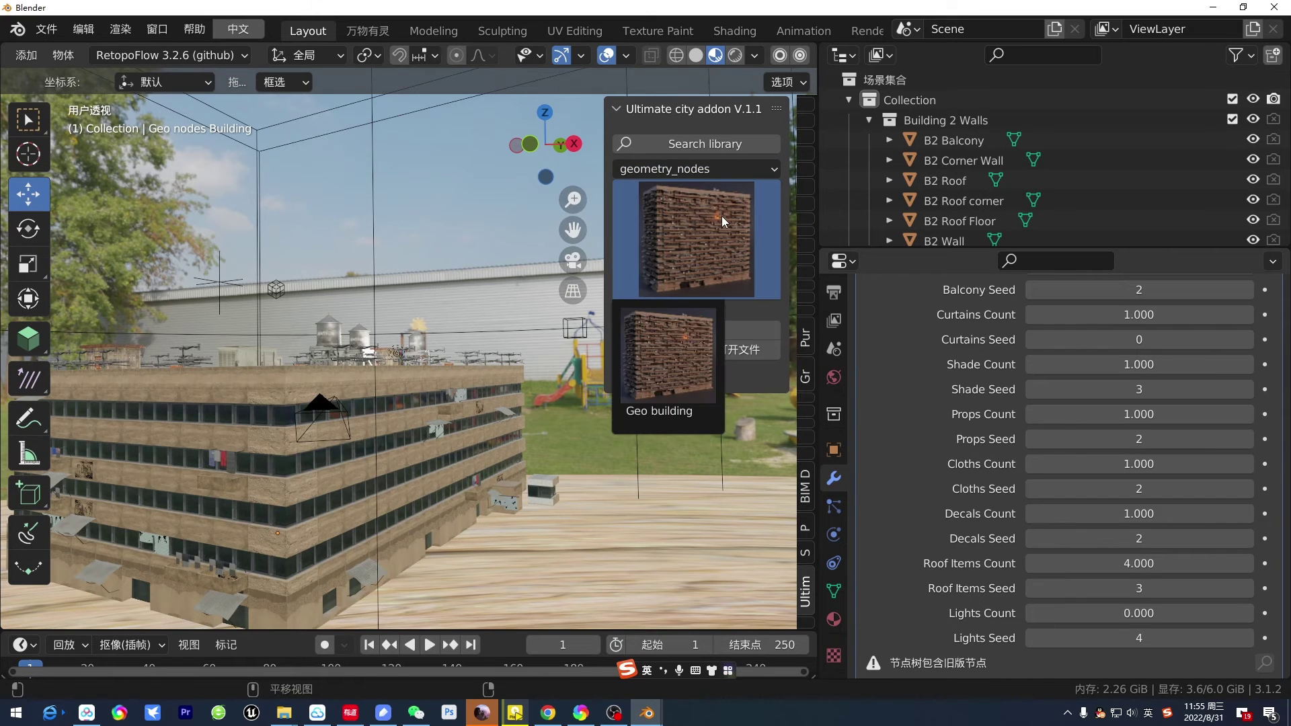
left_click(728, 172)
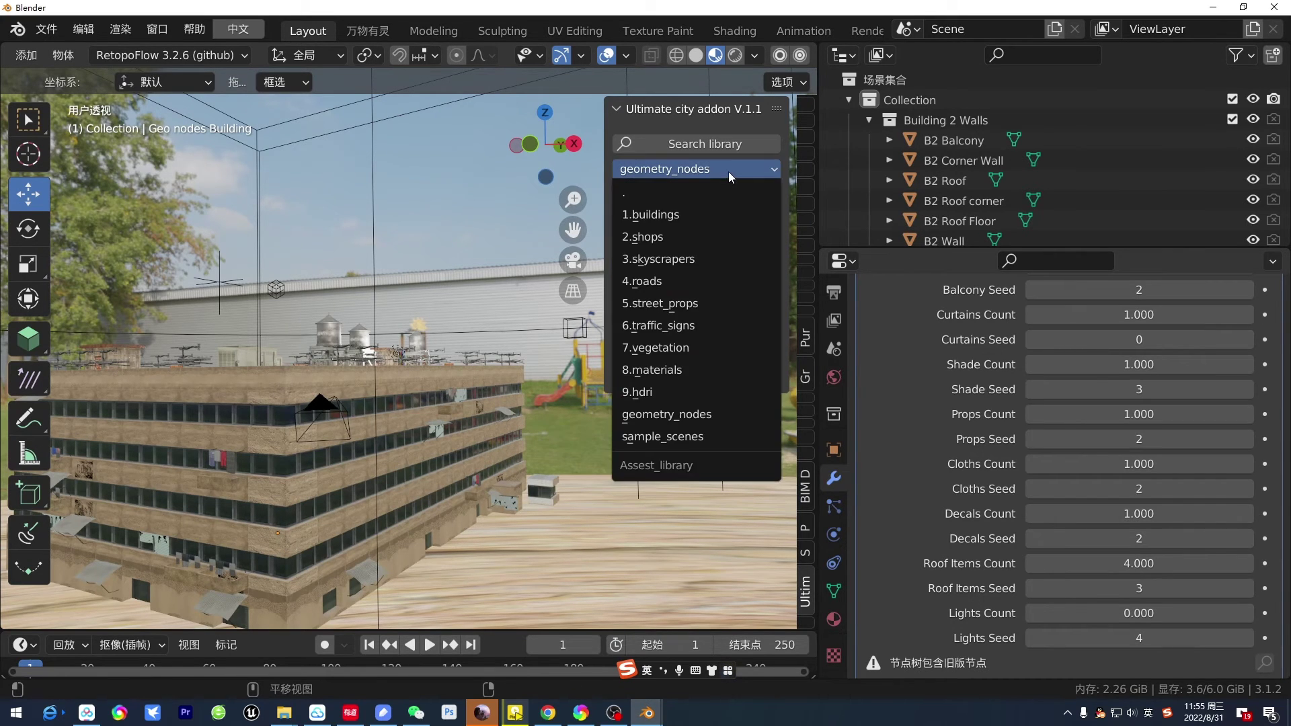
left_click(731, 174)
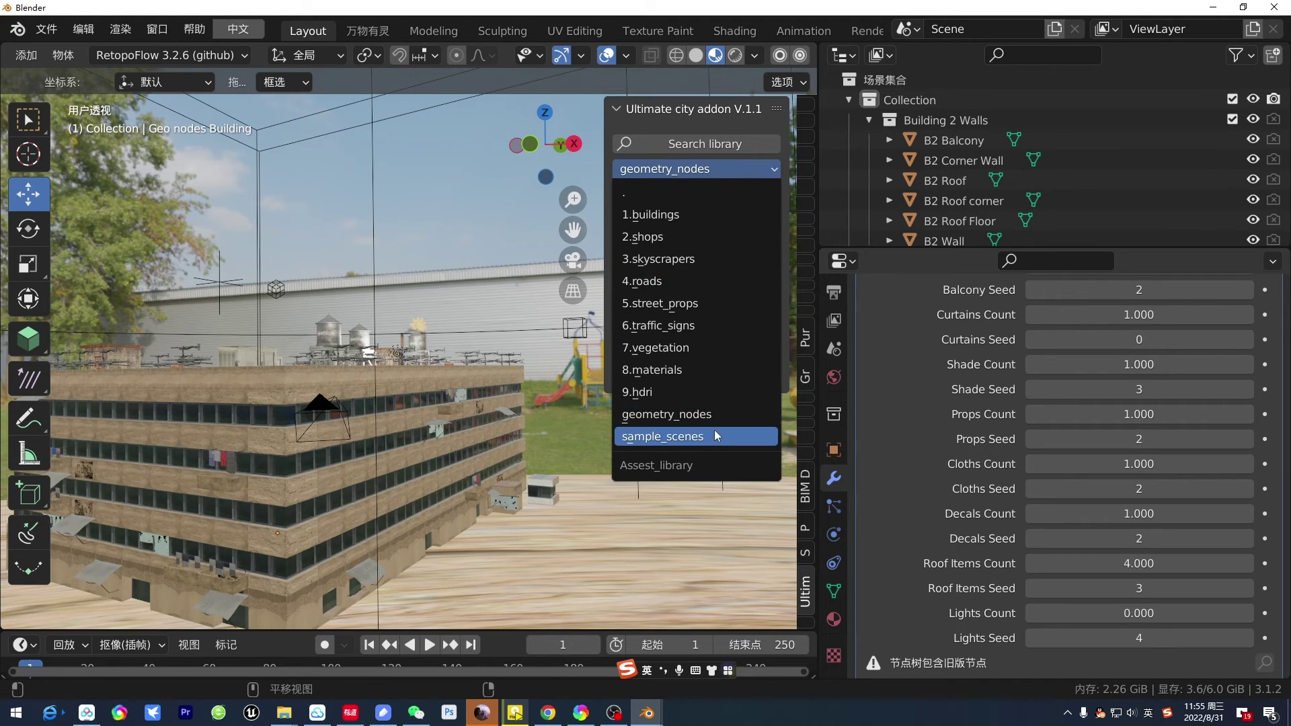
left_click(712, 434)
left_click(707, 239)
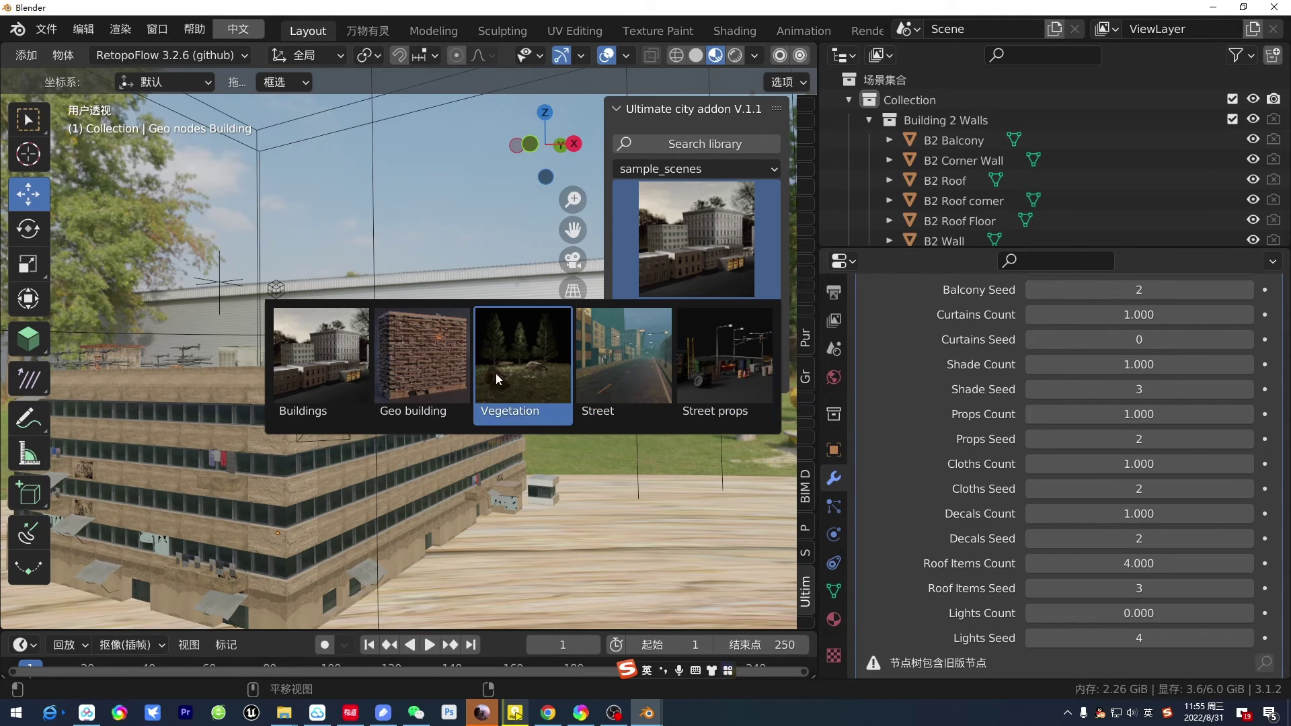
left_click(527, 375)
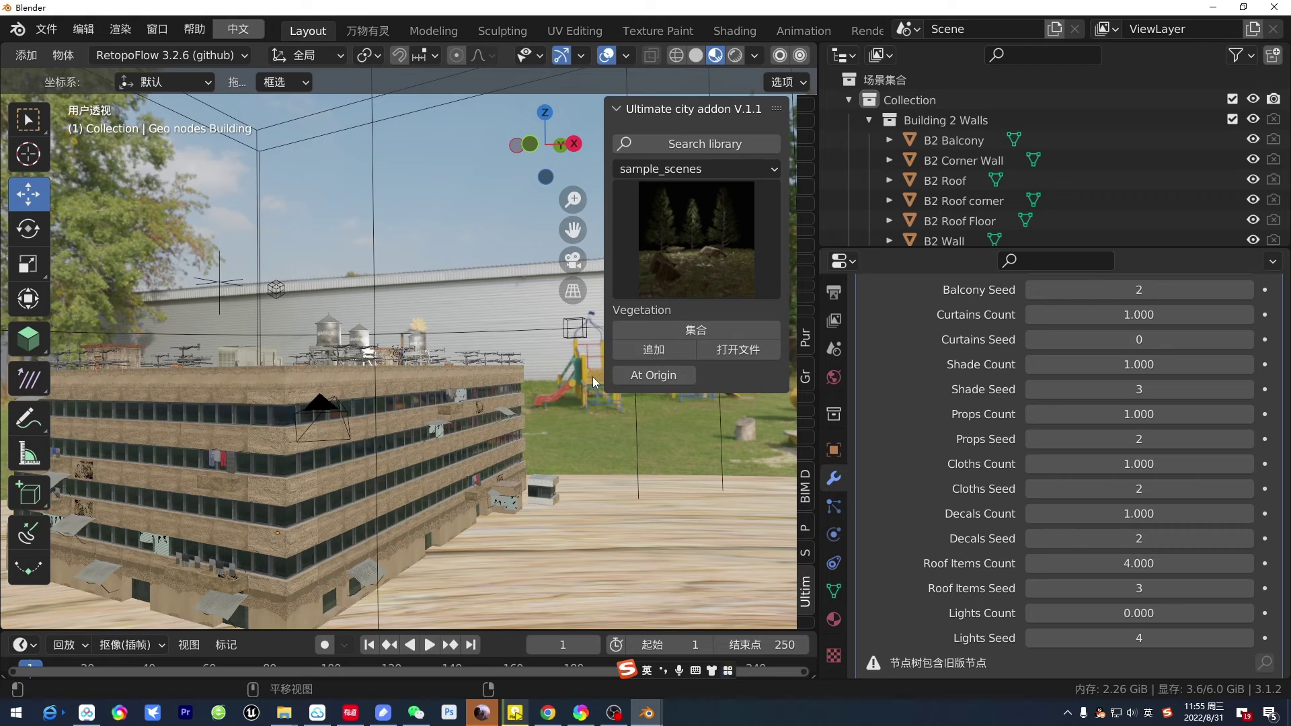
left_click(670, 350)
Step: Delete the geometry-nodes building and zoom in on the remaining trees
middle_click_drag(568, 454, 616, 474)
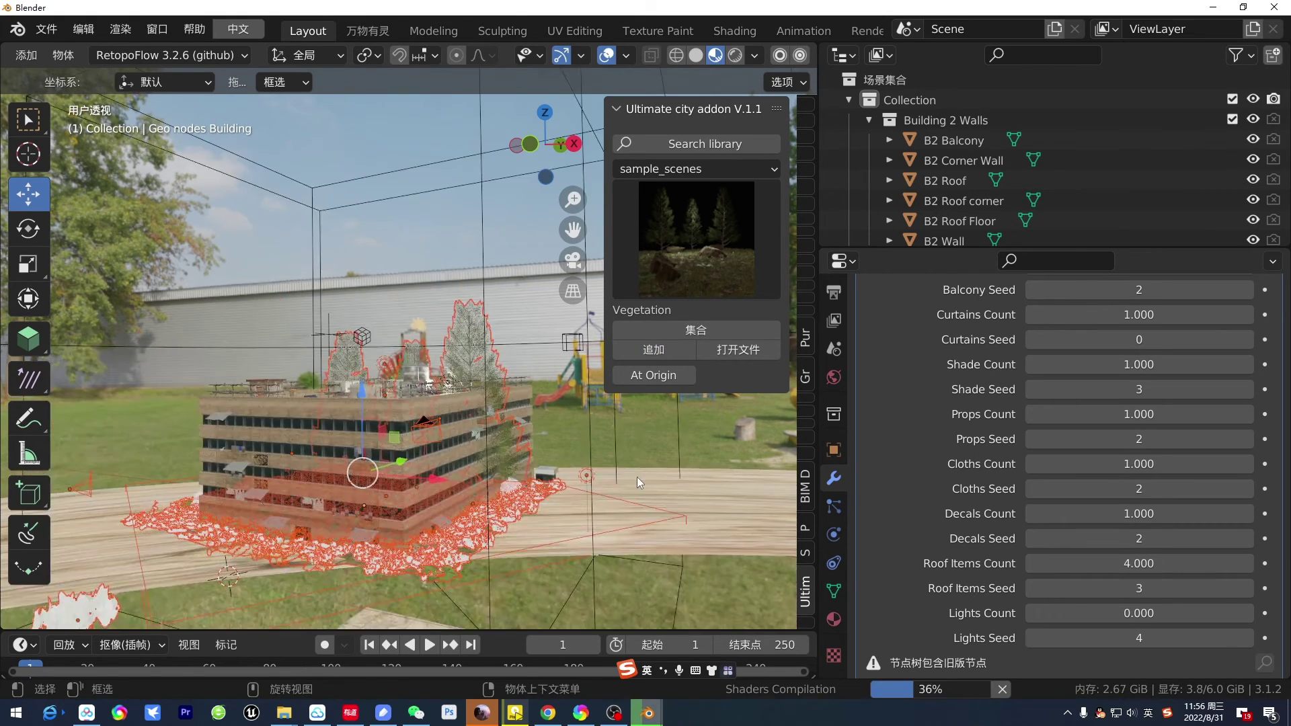
left_click(615, 475)
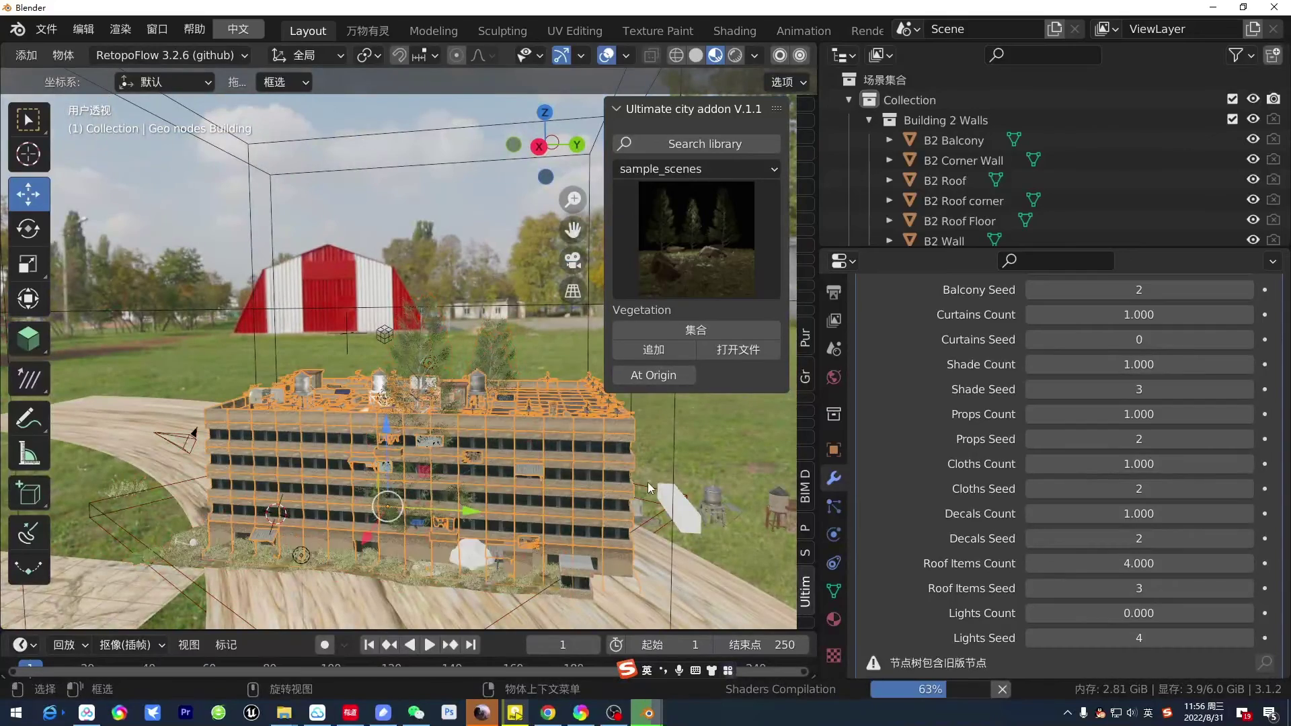
key("x")
left_click(649, 483)
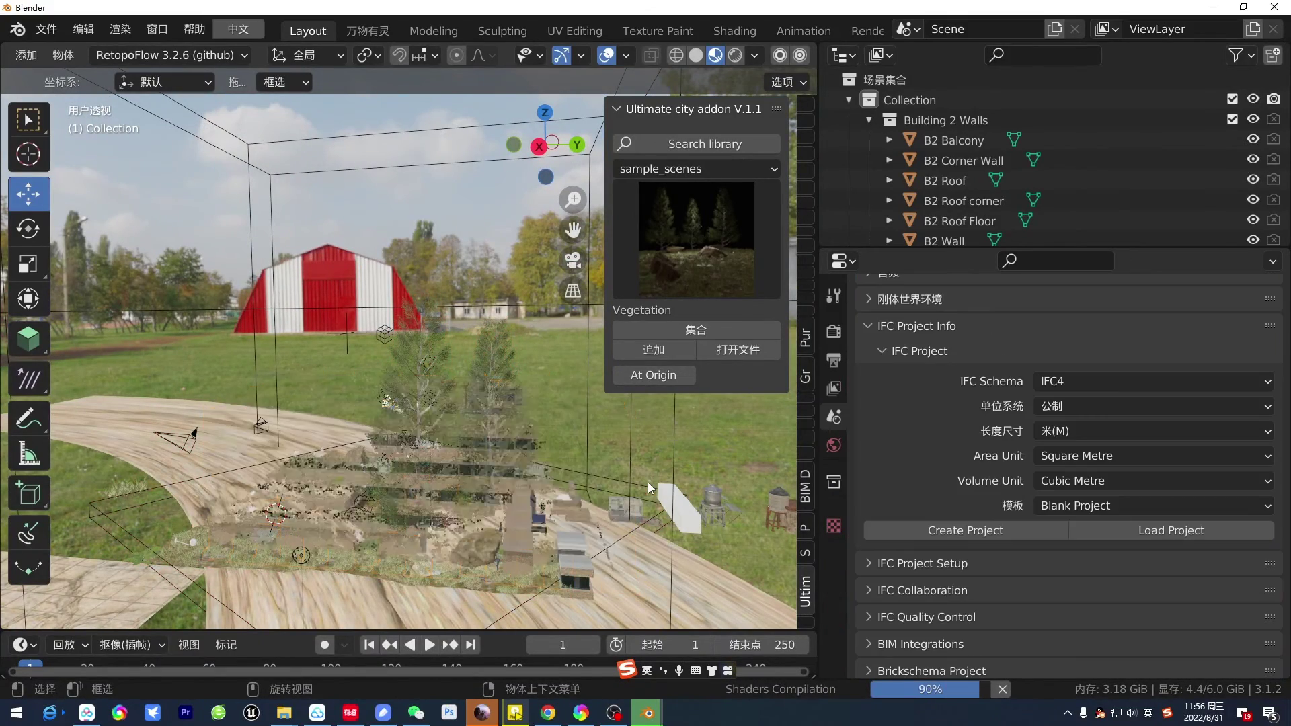
mouse_move(539, 475)
middle_mouse_down()
mouse_move(555, 502)
mouse_move(396, 523)
mouse_move(444, 493)
mouse_move(592, 591)
mouse_move(412, 552)
mouse_move(449, 506)
mouse_move(259, 523)
mouse_move(567, 550)
mouse_move(460, 488)
mouse_move(358, 498)
mouse_move(457, 503)
mouse_move(520, 535)
mouse_move(429, 495)
mouse_move(492, 503)
mouse_move(460, 481)
middle_mouse_up()
scroll(593, 591, "up", 2)
scroll(413, 551, "up", 2)
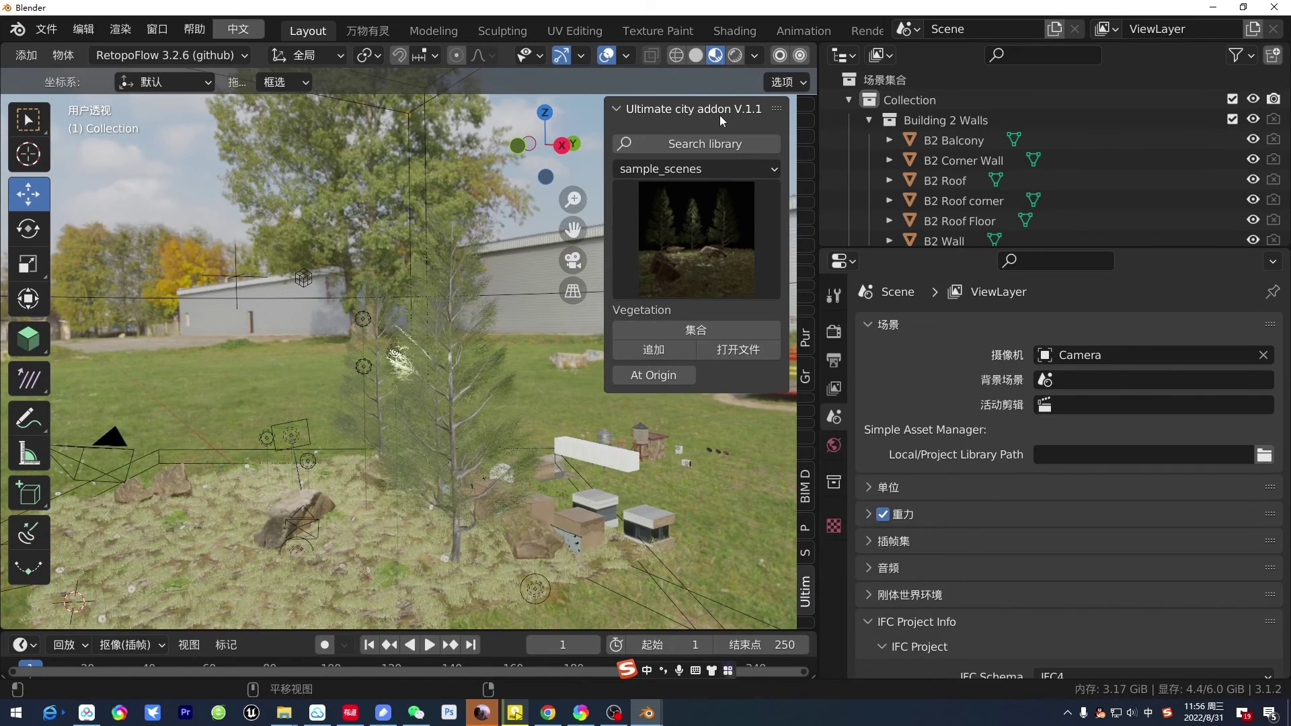
mouse_move(356, 391)
middle_mouse_down()
mouse_move(440, 399)
mouse_move(153, 387)
mouse_move(476, 466)
middle_mouse_up()
scroll(366, 527, "down", 3)
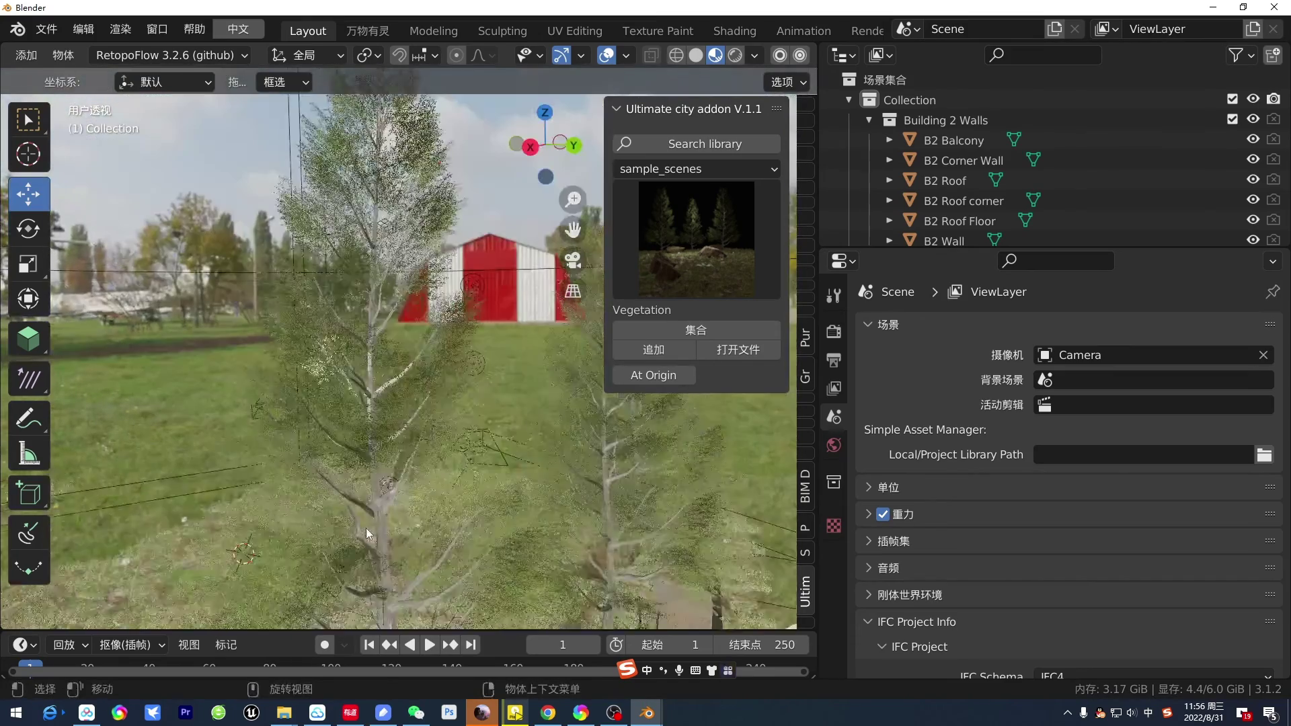
scroll(366, 527, "down", 3)
scroll(368, 520, "down", 2)
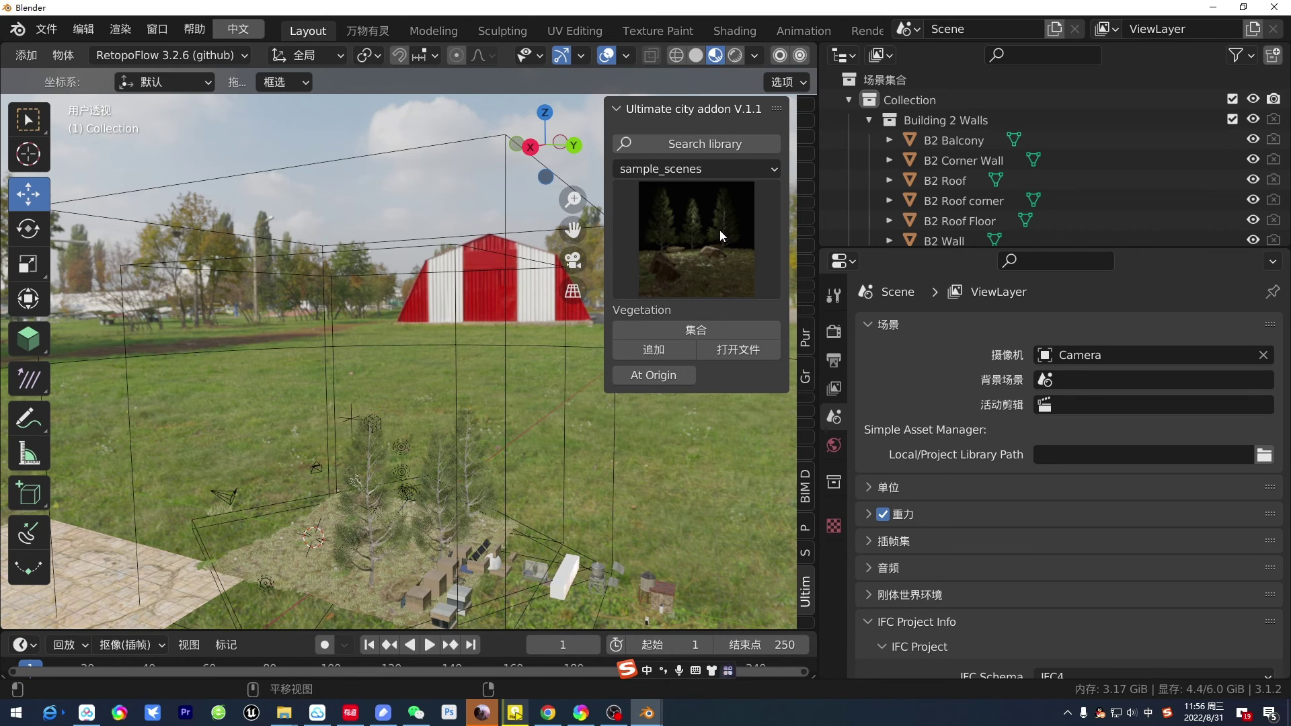
middle_click_drag(496, 357, 559, 365)
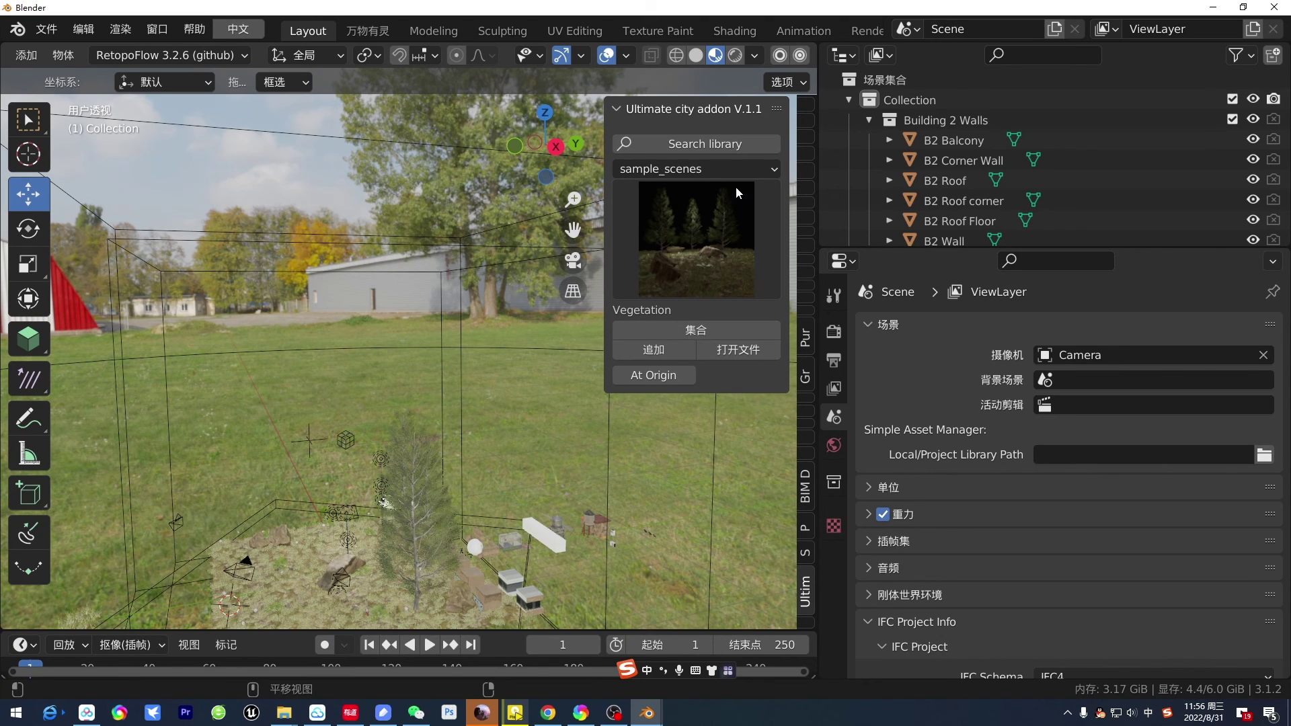
left_click(713, 165)
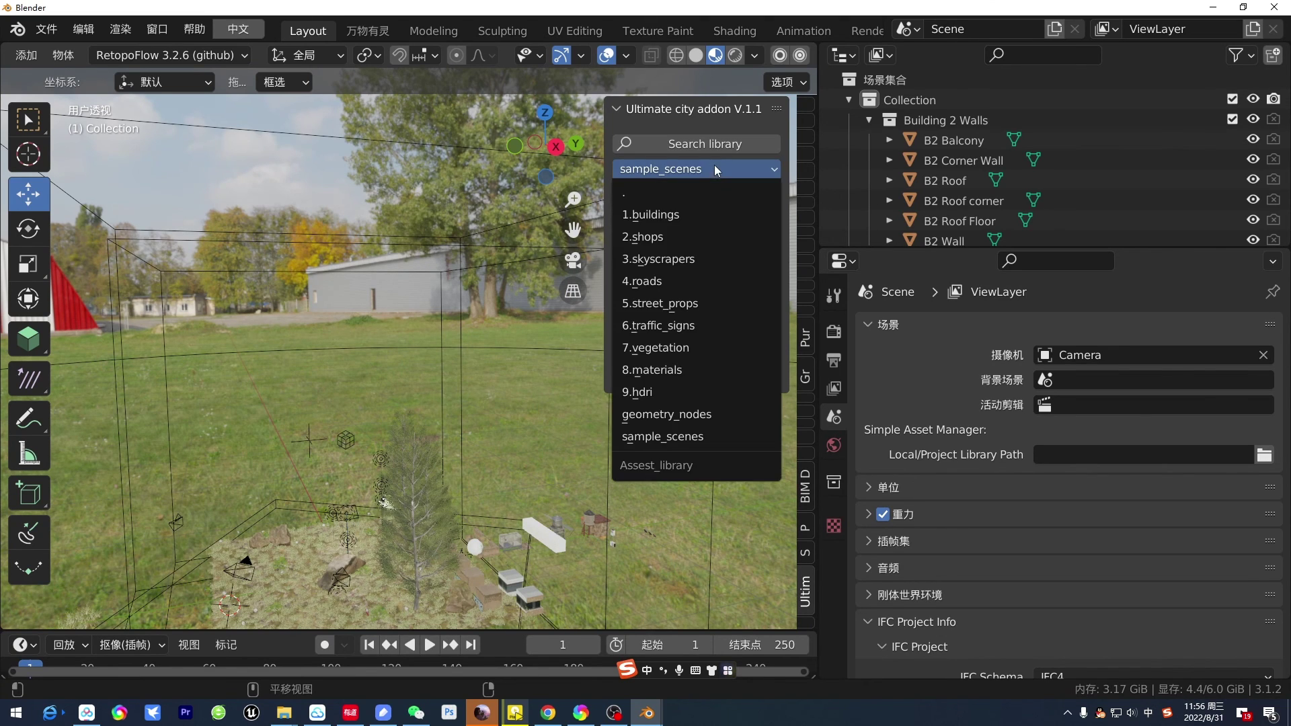
left_click(725, 165)
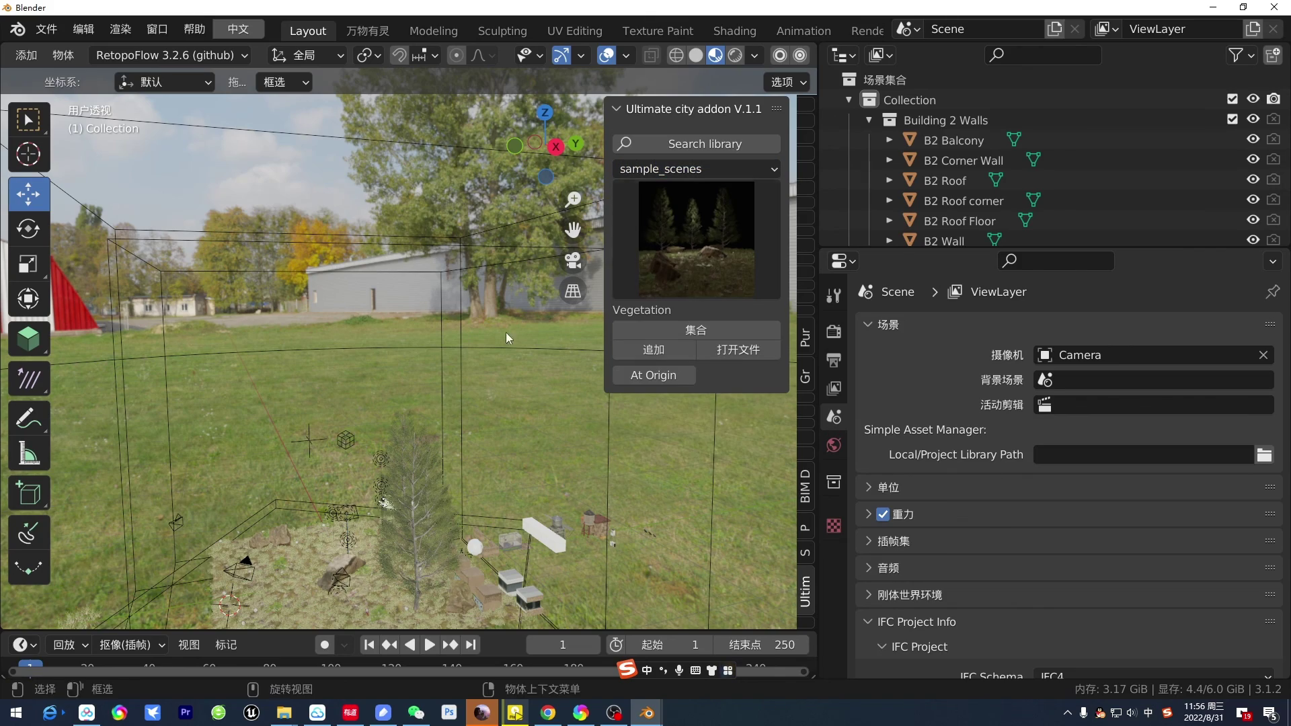
mouse_move(506, 331)
middle_mouse_down()
mouse_move(396, 452)
mouse_move(347, 467)
mouse_move(512, 369)
middle_mouse_up()
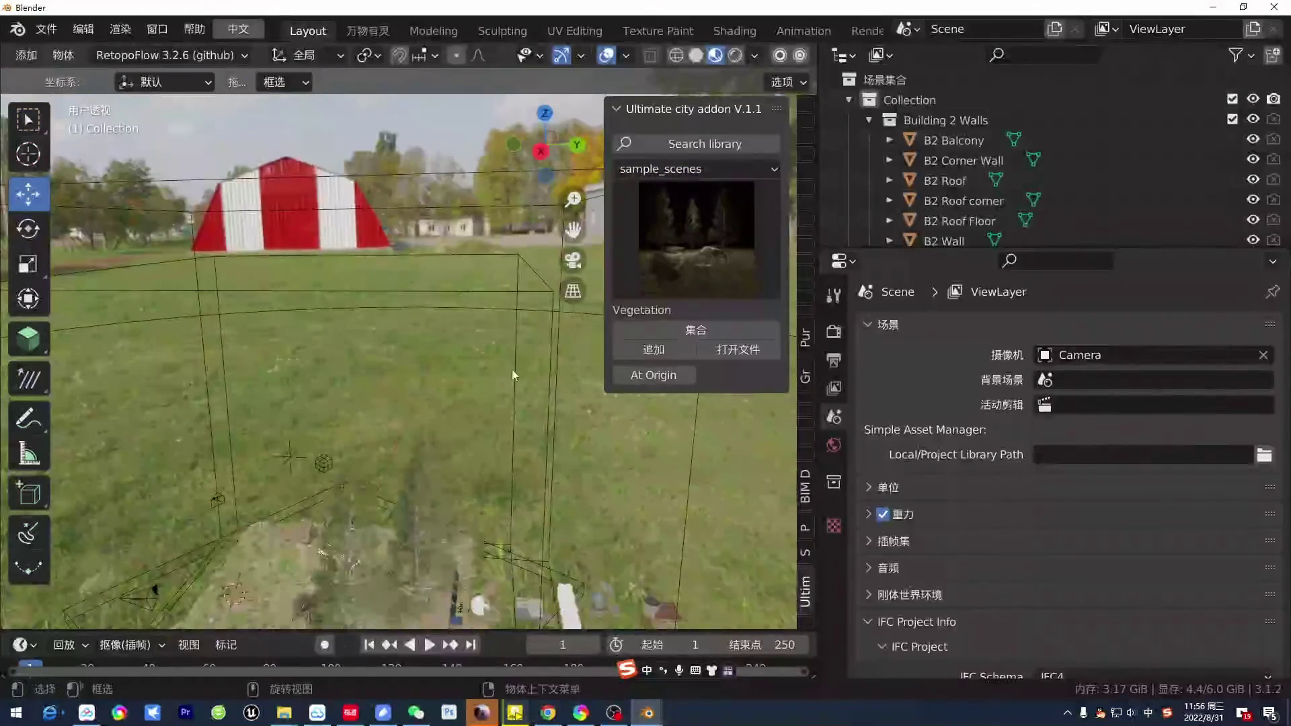